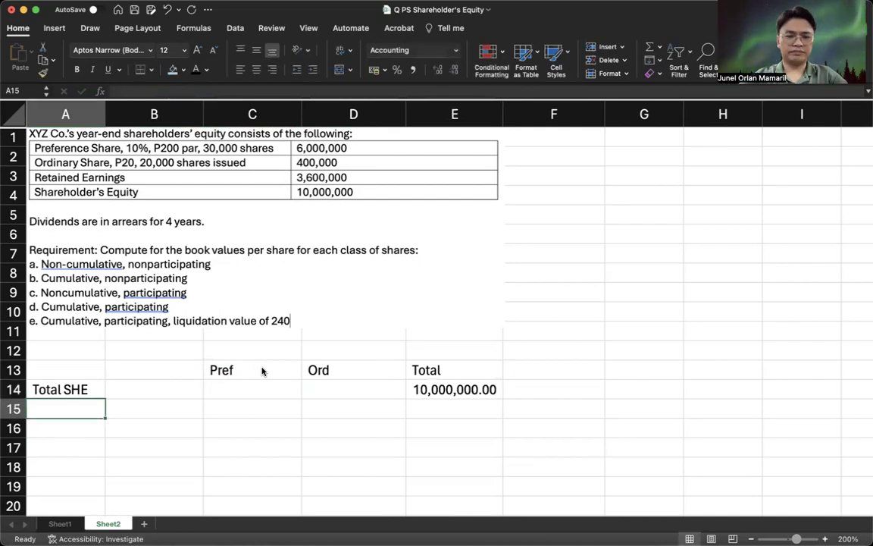
pyautogui.write('Share Capita')
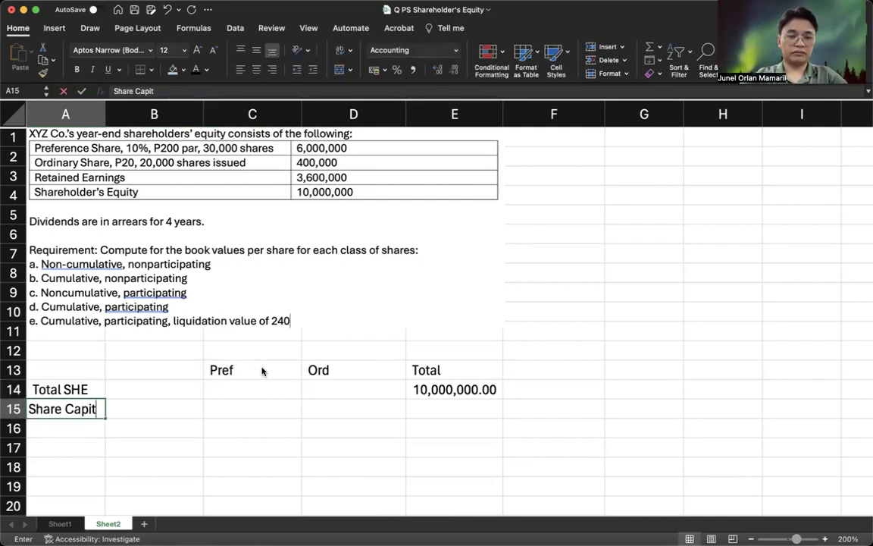
pyautogui.press('BackSpace')
pyautogui.press('BackSpace')
pyautogui.press('BackSpace')
pyautogui.press('BackSpace')
pyautogui.press('BackSpace')
pyautogui.press('BackSpace')
pyautogui.press('BackSpace')
pyautogui.press('BackSpace')
pyautogui.press('BackSpace')
pyautogui.press('BackSpace')
pyautogui.press('BackSpace')
pyautogui.press('BackSpace')
# - Label cell A15 "Pref SC" and enter 6,000,000 for it in the Pref column
pyautogui.write('Pref S')
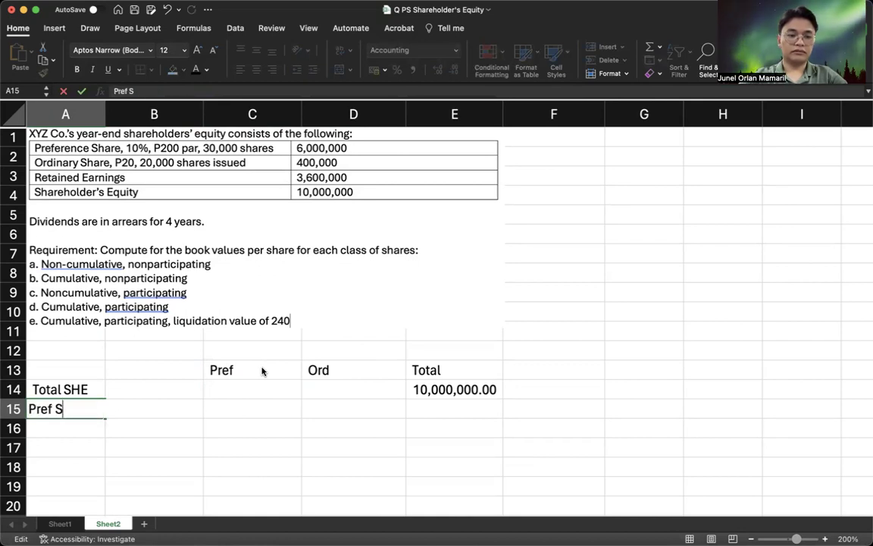
pyautogui.write('C')
pyautogui.press('Tab')
pyautogui.press('Tab')
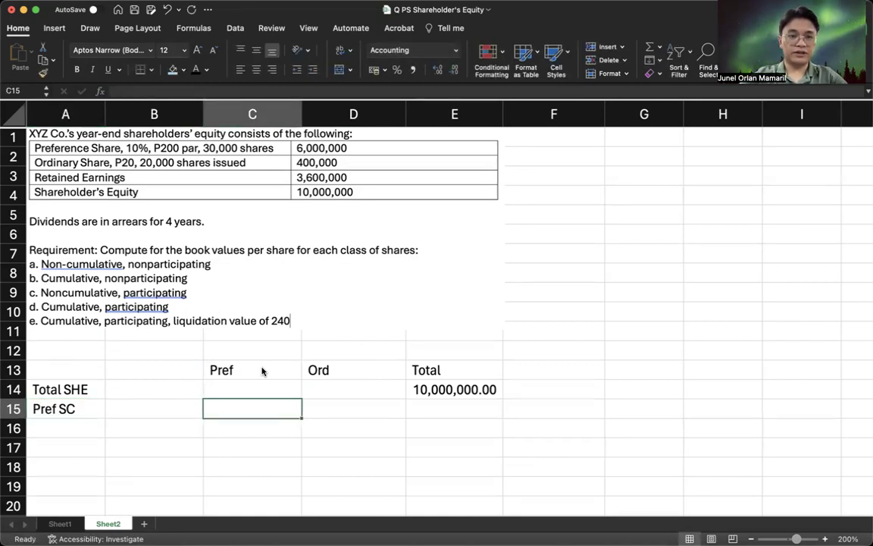
pyautogui.write('6000000')
pyautogui.press('Tab')
pyautogui.press('Tab')
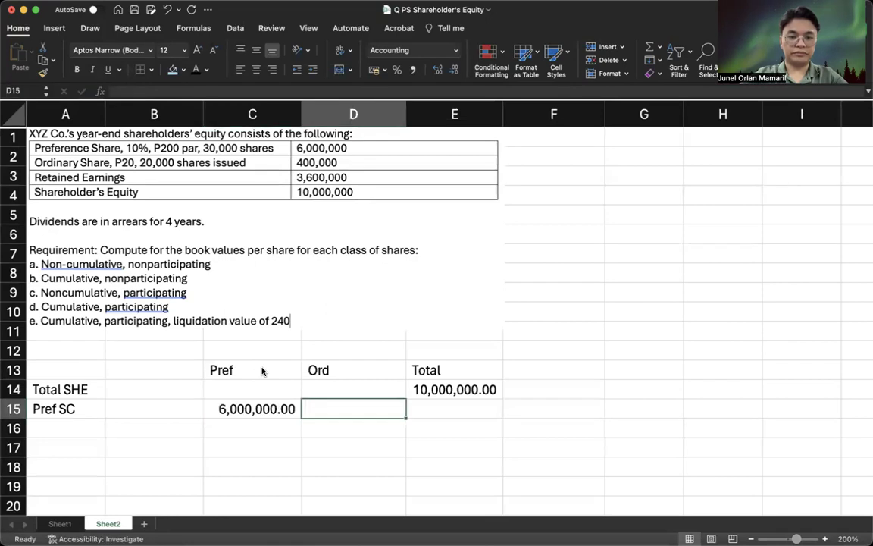
# - In cell E15, compute total SHE minus the preference share capital from C15
pyautogui.write('=')
pyautogui.press('Up')
pyautogui.write('-')
pyautogui.press('Left')
pyautogui.press('Left')
pyautogui.press('Return')
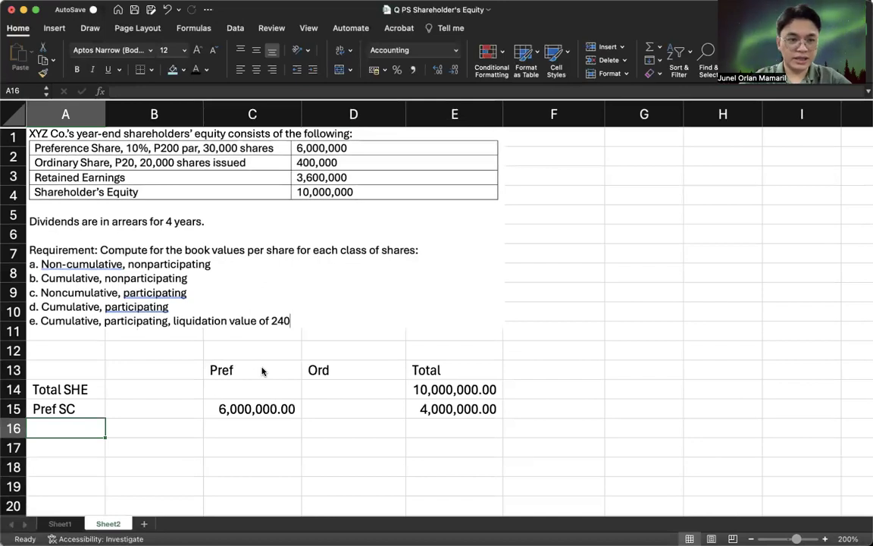
# - Enter the heading "a. Noncumulative, nonparticipating" in cell A12 above the computation table
pyautogui.click(66, 351)
pyautogui.write('a. NONC')
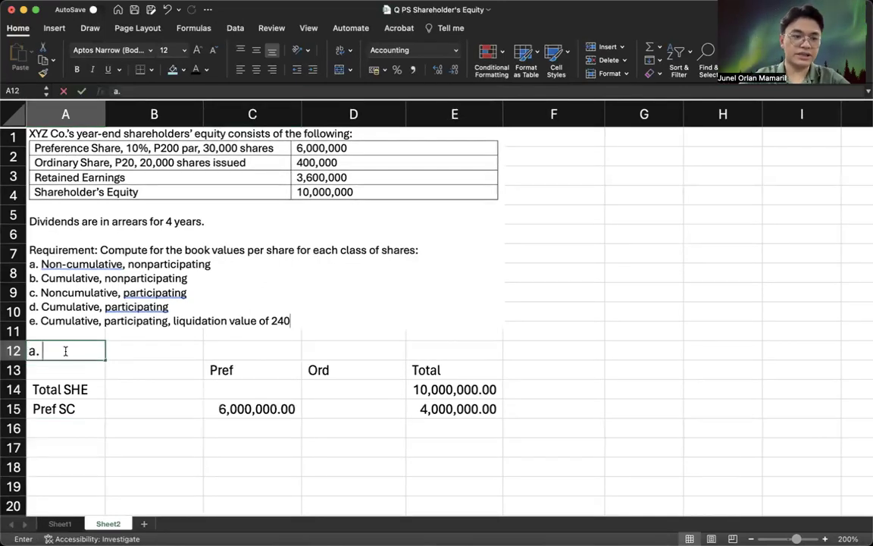
pyautogui.press('BackSpace')
pyautogui.press('BackSpace')
pyautogui.press('BackSpace')
pyautogui.write('on')
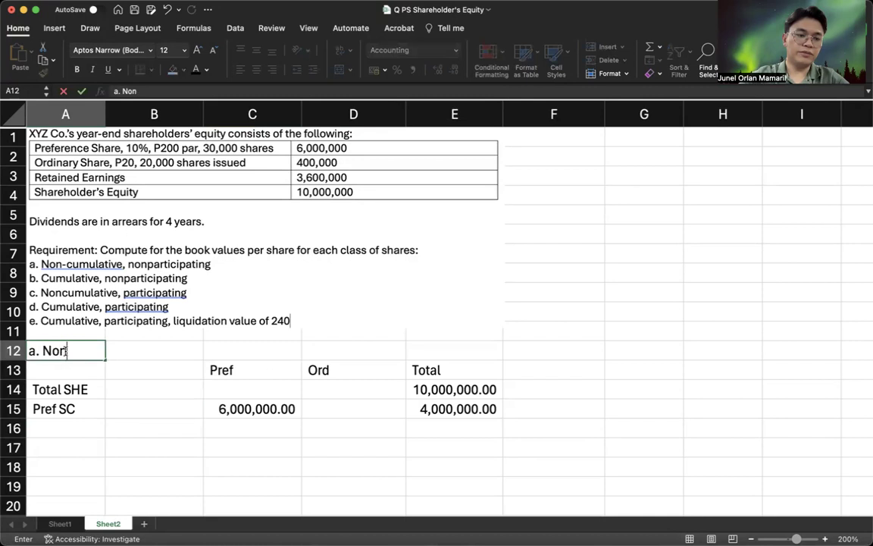
pyautogui.write('cumulative, nonparticipating')
pyautogui.click(65, 368)
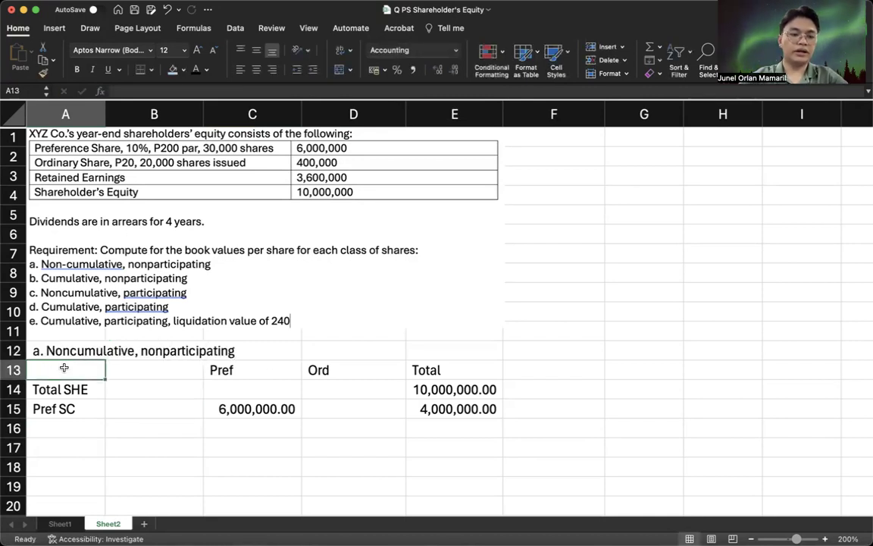
# - Add a "CY Dividend" row in row 16 and compute its Pref amount as C15 times .1
pyautogui.click(71, 425)
pyautogui.write('CY')
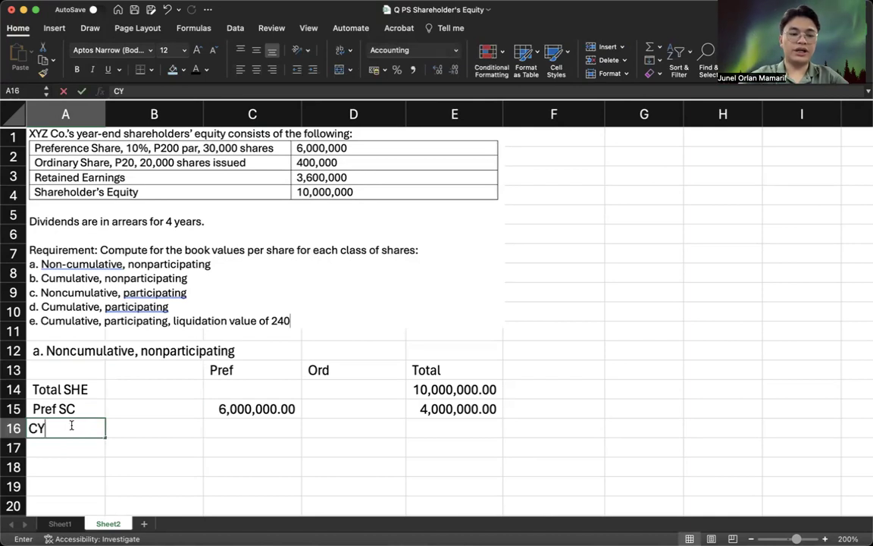
pyautogui.write(' Dividend')
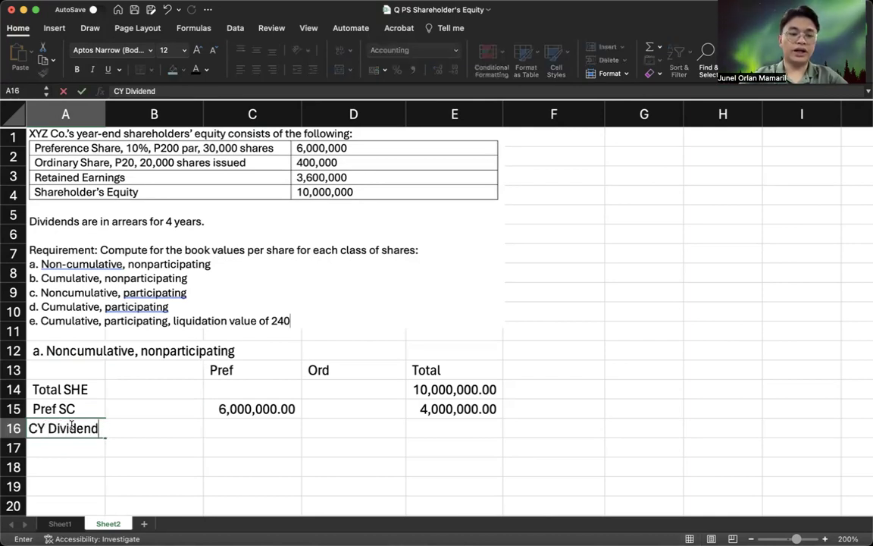
pyautogui.press('Tab')
pyautogui.press('Tab')
pyautogui.write('=')
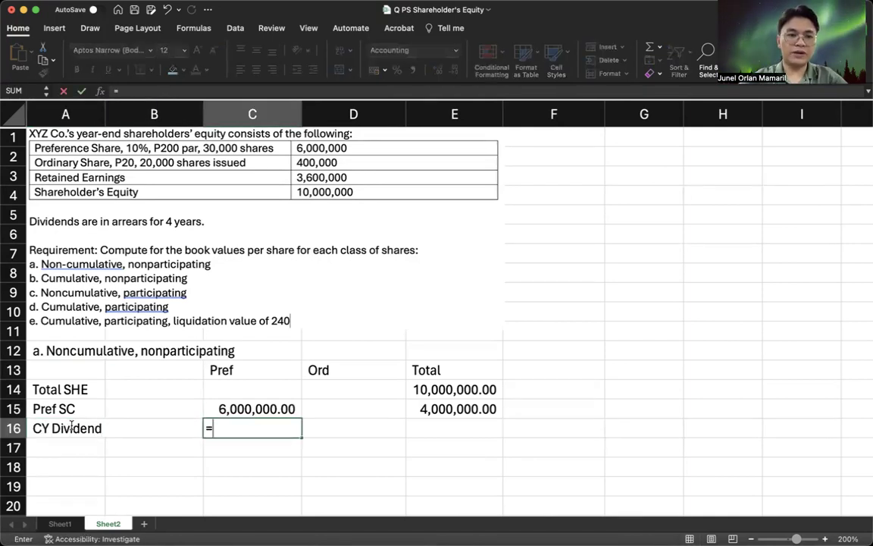
pyautogui.press('Right')
pyautogui.press('Right')
pyautogui.press('Left')
pyautogui.press('Left')
pyautogui.press('Up')
pyautogui.write('*.1')
pyautogui.press('Return')
# - Replace the Pref SC formula in the Total column with a reference to the Pref amount in C15
pyautogui.press('Right')
pyautogui.press('Right')
pyautogui.press('Right')
pyautogui.press('Right')
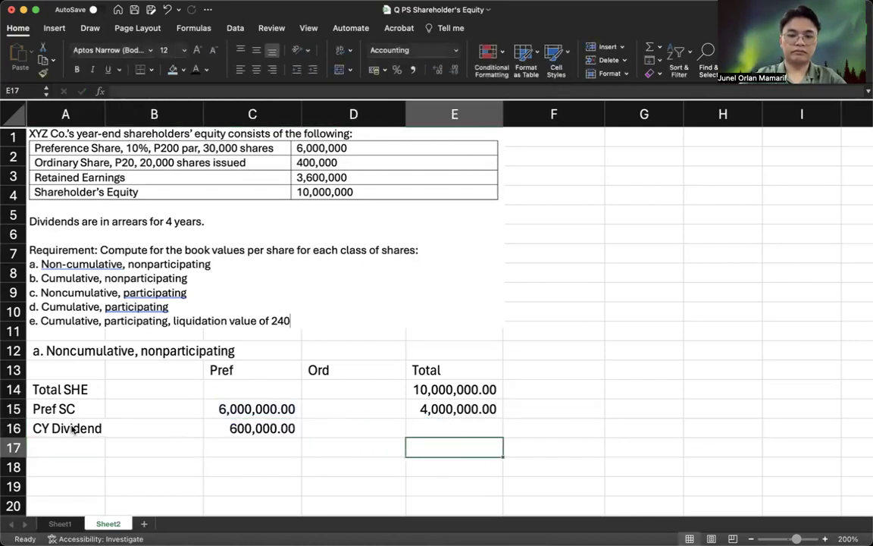
pyautogui.press('Up')
pyautogui.press('Up')
pyautogui.write('=')
pyautogui.press('Left')
pyautogui.press('Left')
pyautogui.press('Return')
# - Link the CY Dividend cell E16 in the Total column to C16 and underline it
pyautogui.write('=')
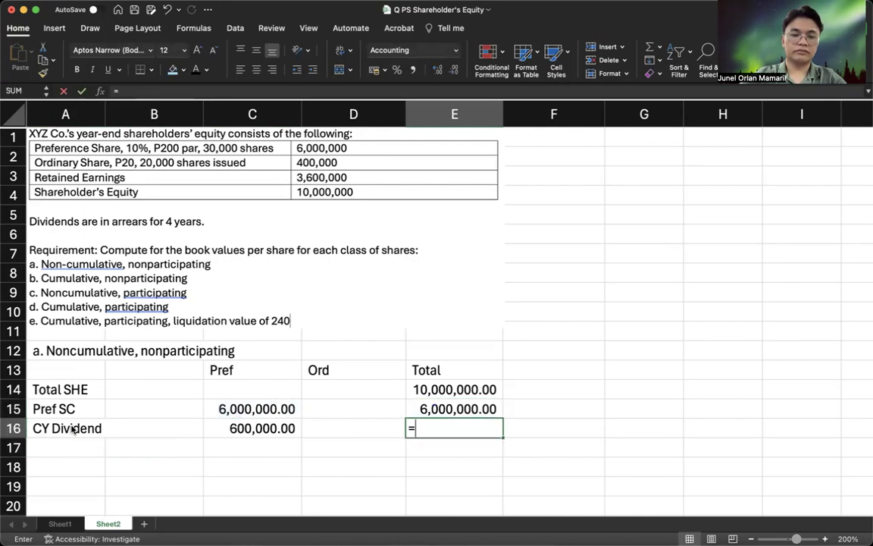
pyautogui.press('Left')
pyautogui.press('Left')
pyautogui.hotkey('ctrl', 'Return')
pyautogui.press('super+u')
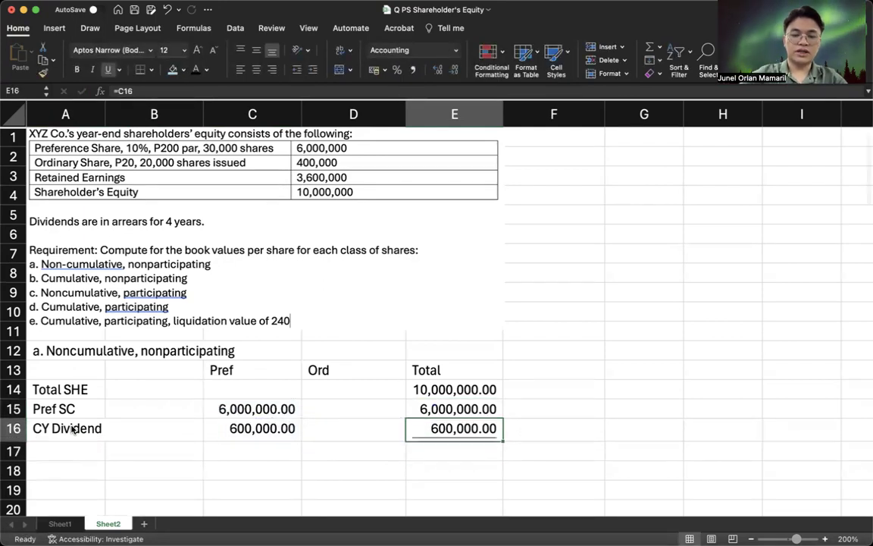
# - In cell E17, compute the remaining equity as total SHE minus Pref SC minus CY Dividend
pyautogui.press('Down')
pyautogui.write('=')
pyautogui.press('Up')
pyautogui.press('Up')
pyautogui.press('Up')
pyautogui.write('-')
pyautogui.press('Up')
pyautogui.press('Up')
pyautogui.write('-')
pyautogui.press('Up')
pyautogui.press('Return')
# - Assign the remaining equity to ordinary shares by linking D17 to E17
pyautogui.press('Up')
pyautogui.press('Left')
pyautogui.write('=')
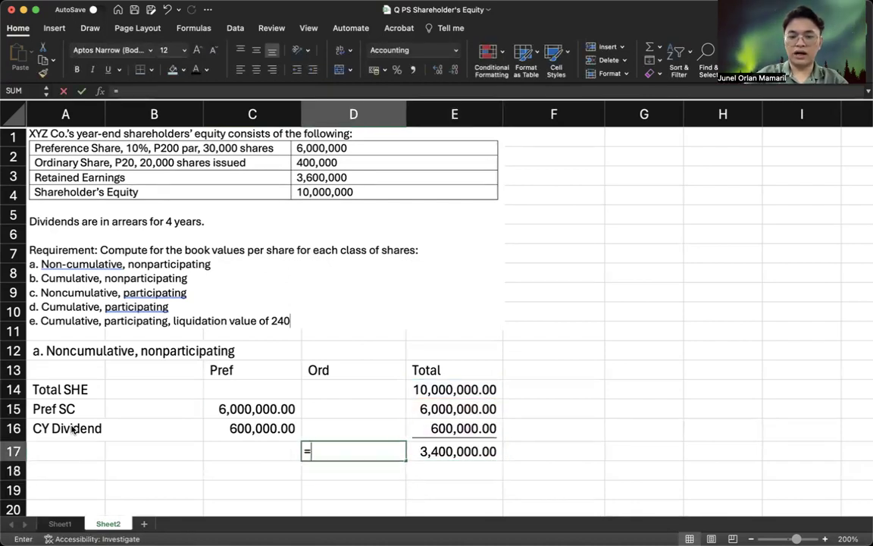
pyautogui.press('Right')
pyautogui.press('Return')
# - Label row 18 "TOTAL" and sum C14:C17 in its Pref column
pyautogui.press('Left')
pyautogui.press('Left')
pyautogui.press('Left')
pyautogui.write('TOTAL')
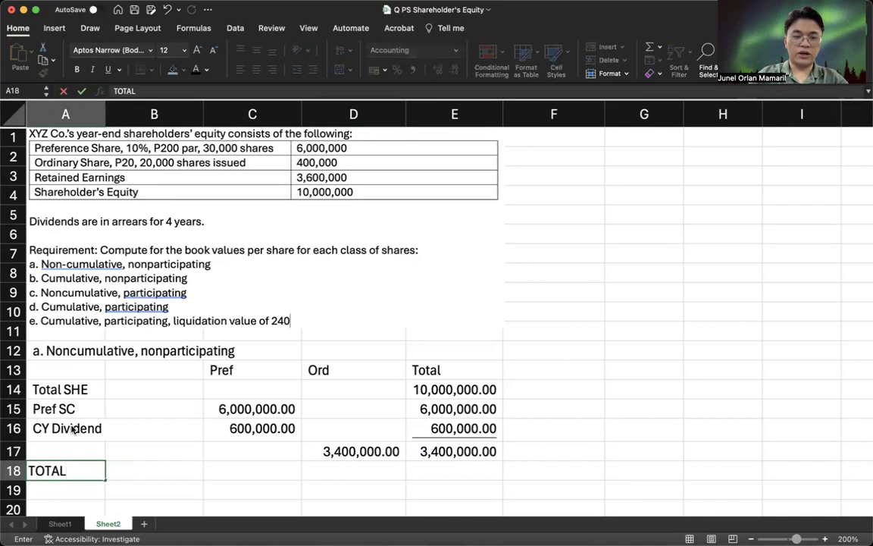
pyautogui.press('Right')
pyautogui.press('Right')
pyautogui.write('=sum')
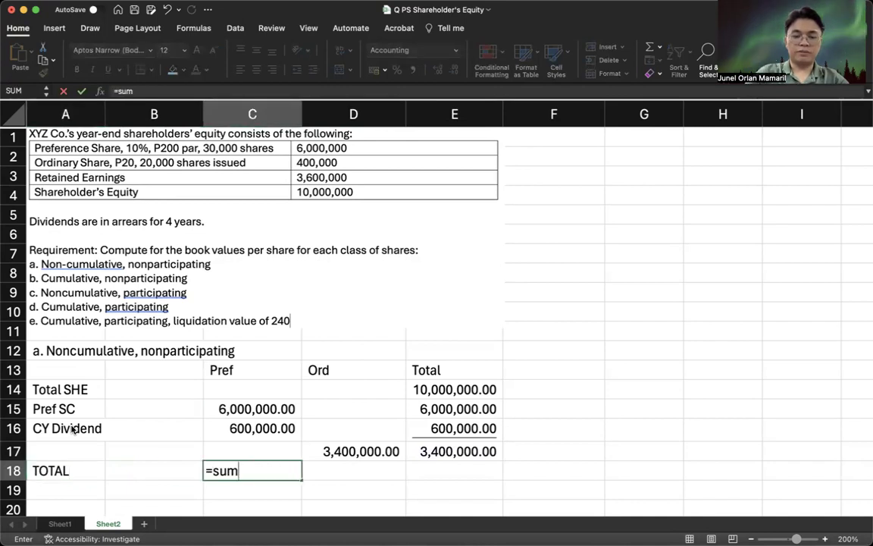
pyautogui.write('(')
pyautogui.press('Up')
pyautogui.hotkey('shift', 'Up')
pyautogui.hotkey('shift', 'Up')
pyautogui.hotkey('shift', 'Up')
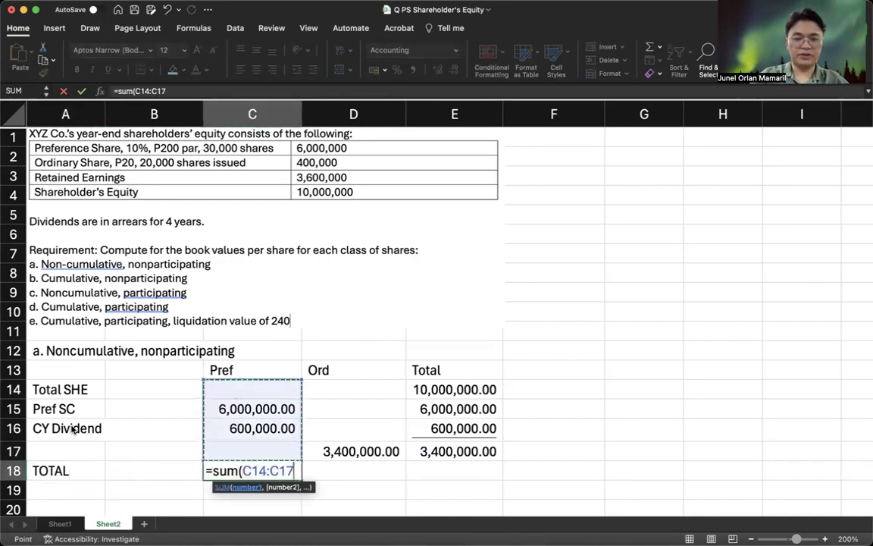
pyautogui.press('Return')
# - Copy the Pref total formula to the Ord column and underline C17:D17 above the totals
pyautogui.press('Right')
pyautogui.press('Right')
pyautogui.press('super+c')
pyautogui.press('Right')
pyautogui.press('super+v')
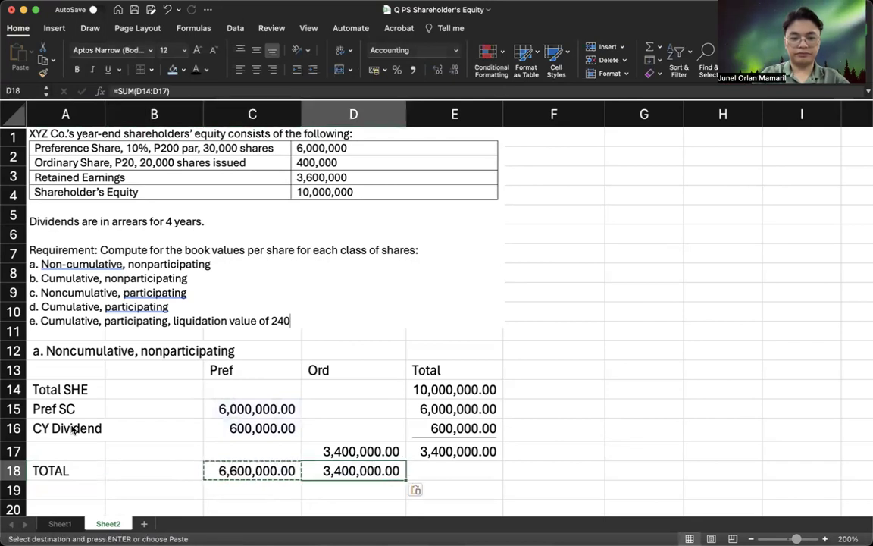
pyautogui.press('Up')
pyautogui.hotkey('shift', 'Left')
pyautogui.press('super+u')
# - Add a "Divide by: # of shares" row in row 19 with 30,000 for Pref and 20,000 for Ord
pyautogui.press('Down')
pyautogui.press('Left')
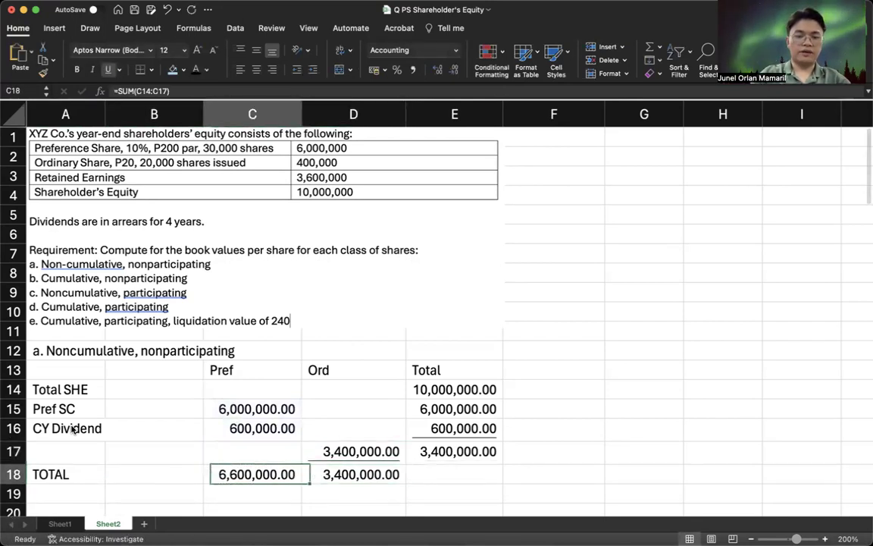
pyautogui.press('Left')
pyautogui.press('Left')
pyautogui.press('Down')
pyautogui.write('Divide by:')
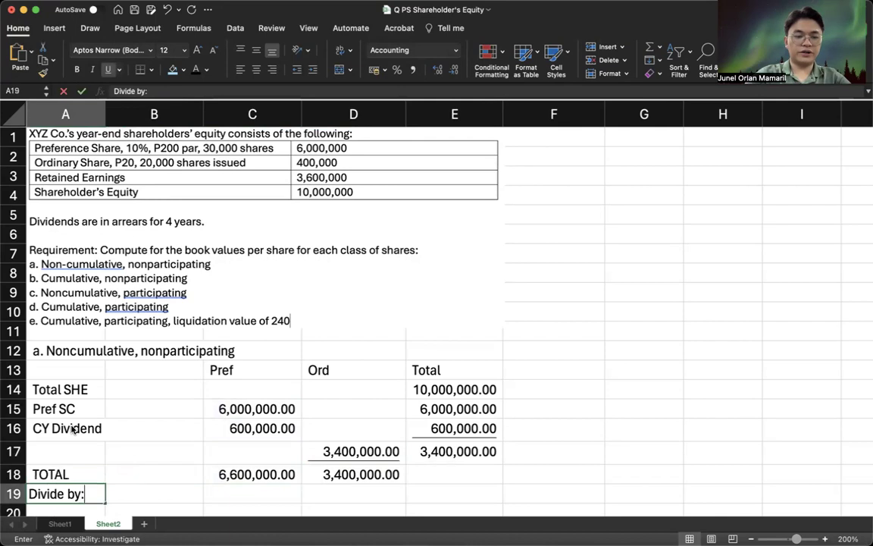
pyautogui.write(' # of shares')
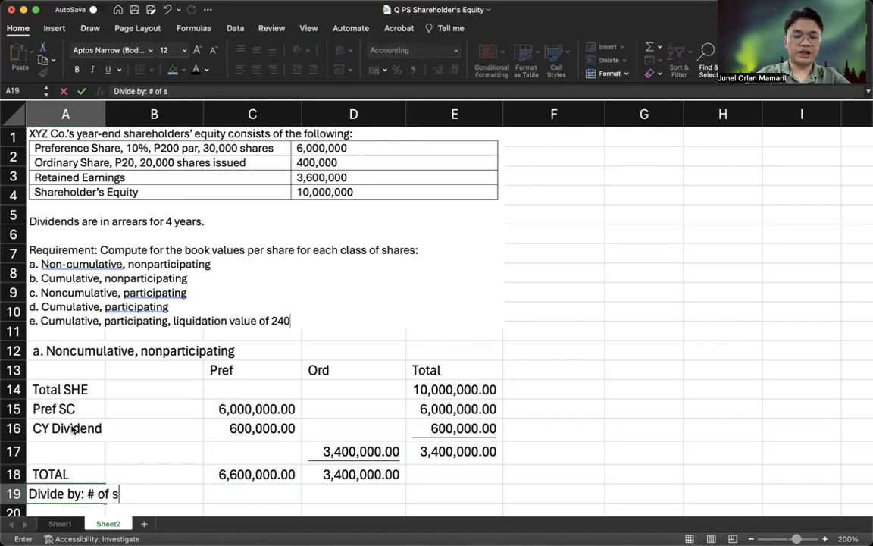
pyautogui.press('Tab')
pyautogui.press('Tab')
pyautogui.write('30000')
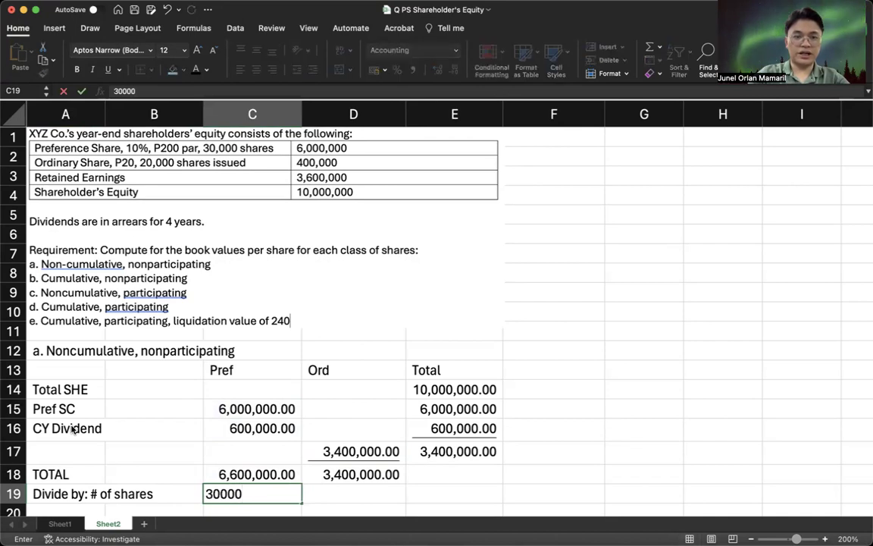
pyautogui.press('Tab')
pyautogui.write('200000')
pyautogui.press('Return')
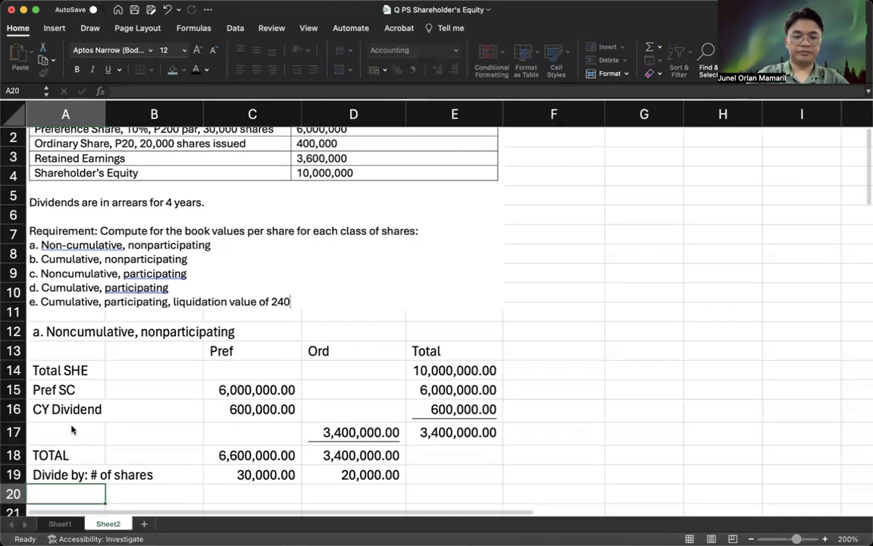
# - Underline the Pref and Ord share counts in C19:D19
pyautogui.press('Up')
pyautogui.press('Right')
pyautogui.press('Right')
pyautogui.hotkey('shift', 'Right')
pyautogui.press('super+u')
# - Label row 20 "Book Value Per share" and compute the Pref value as C18 divided by C19
pyautogui.press('Down')
pyautogui.press('Left')
pyautogui.press('Left')
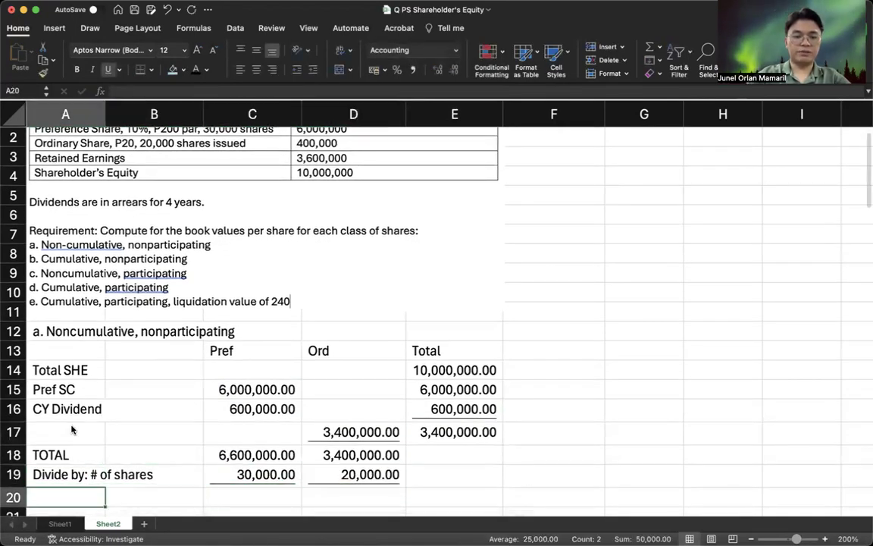
pyautogui.write('Book Value Per share')
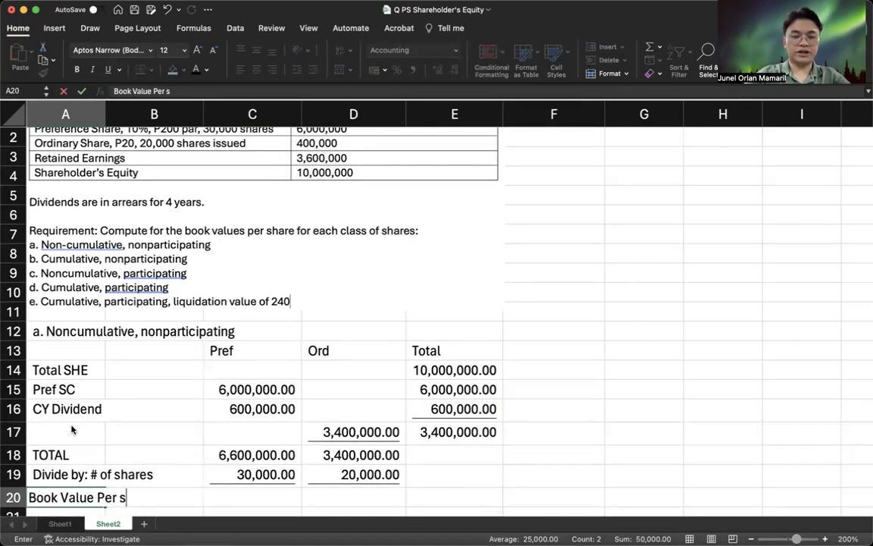
pyautogui.press('Tab')
pyautogui.press('Tab')
pyautogui.write('=')
pyautogui.press('Up')
pyautogui.press('Up')
pyautogui.write('/')
pyautogui.press('Down')
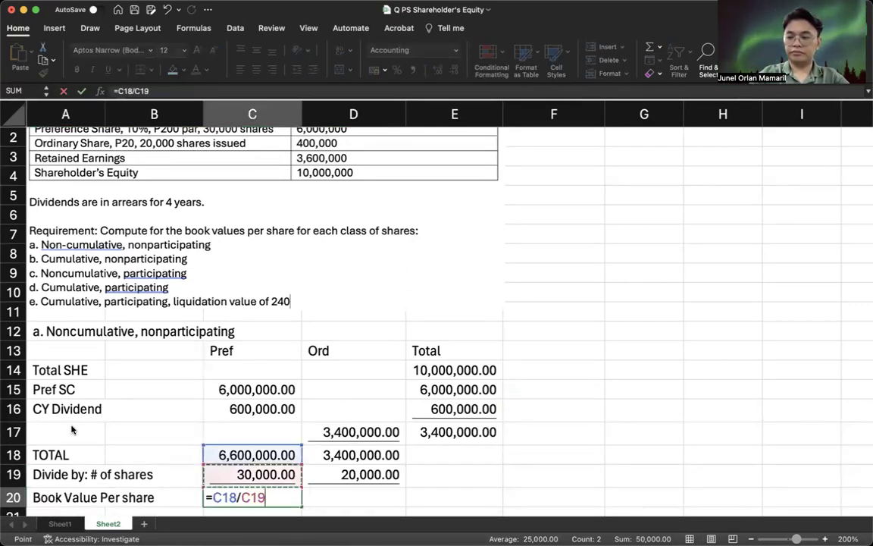
pyautogui.press('Return')
# - Copy the book value per share formula from C20 to the Ord column in D20
pyautogui.press('Up')
pyautogui.press('Right')
pyautogui.press('Right')
pyautogui.press('super+c')
pyautogui.press('Right')
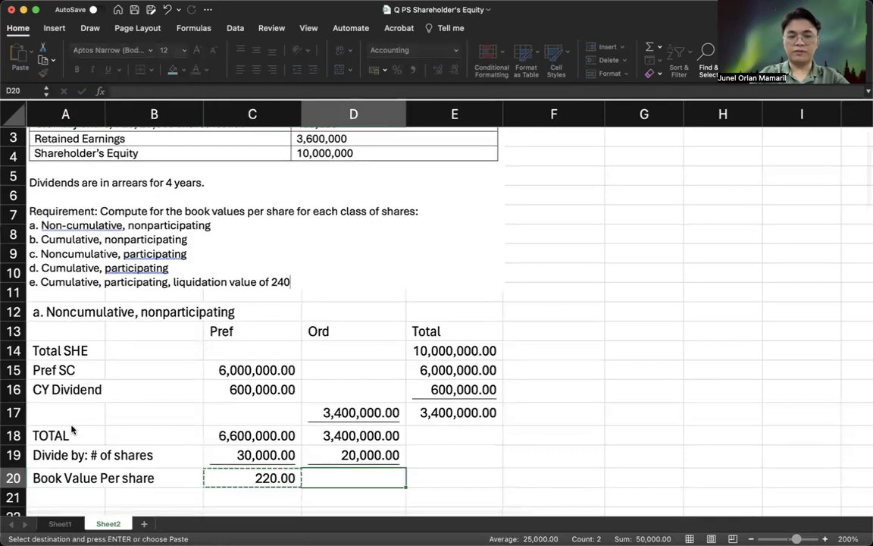
pyautogui.press('super+v')
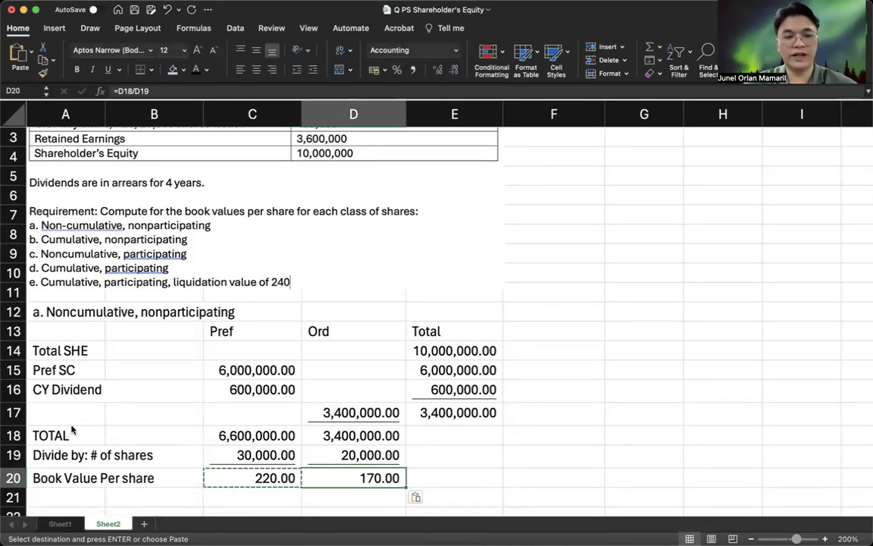
# - Enter the heading "b. Cumulative nonparticipating" in cell G12 for the second computation
pyautogui.click(615, 314)
pyautogui.write('b')
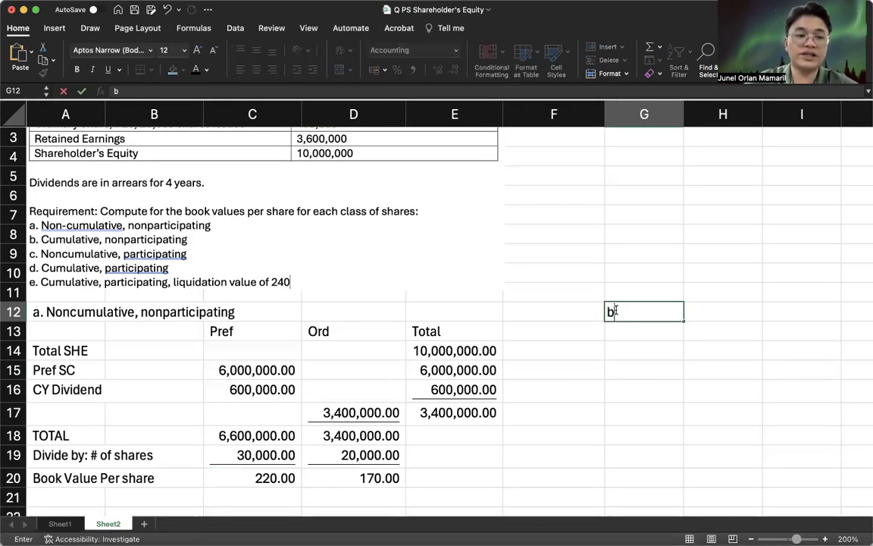
pyautogui.write('. Cumulat')
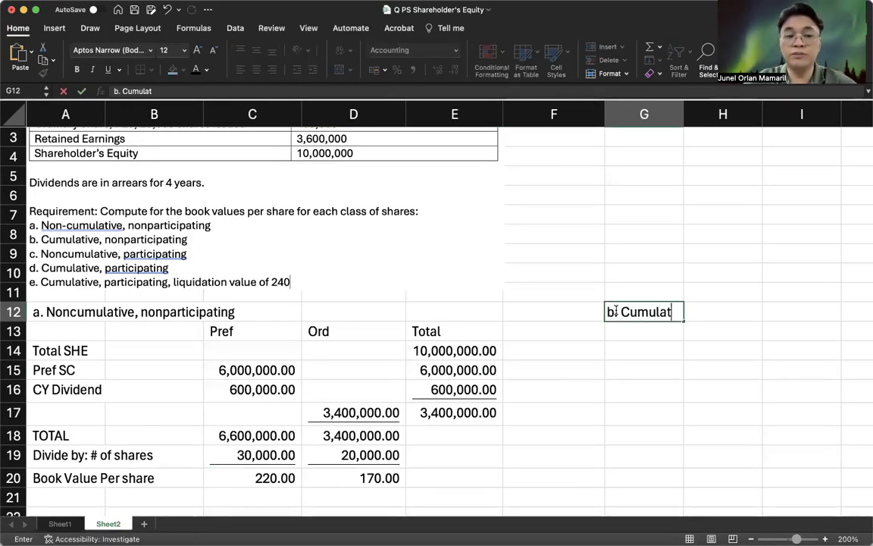
pyautogui.write('ive nonparticipating')
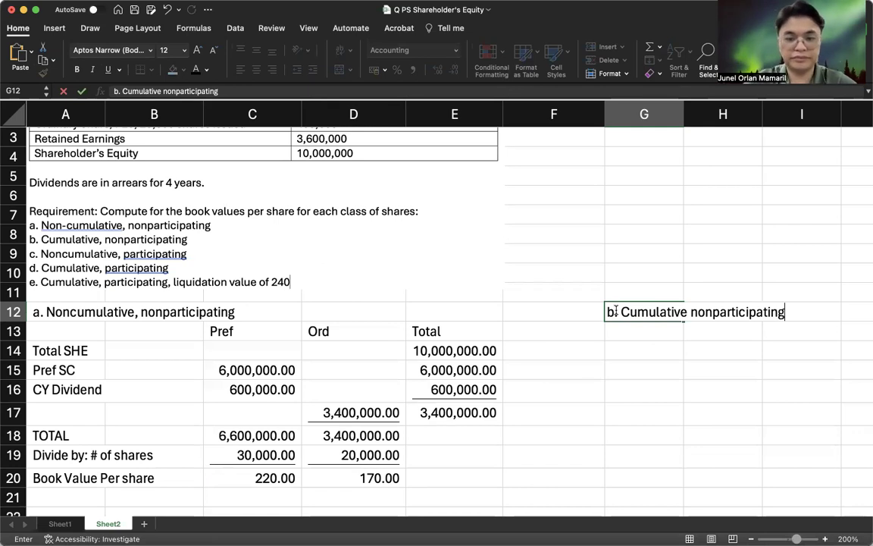
pyautogui.press('Return')
# - Copy the computation table in A13:E20 to the area starting at G13
pyautogui.moveTo(68, 331); pyautogui.dragTo(438, 468)
pyautogui.press('cmd+c')
pyautogui.click(645, 330)
pyautogui.press('cmd+v')
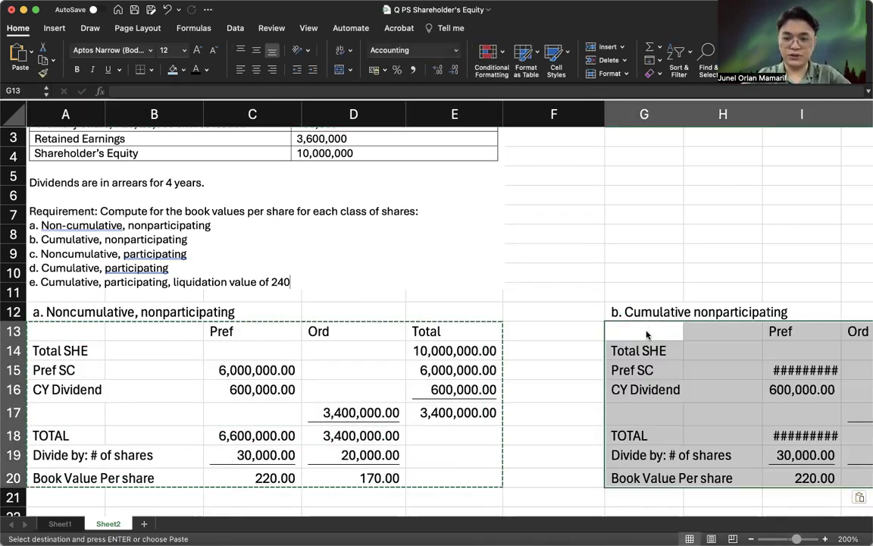
# - Widen column I so the Pref amounts in the copied table display in full
pyautogui.hscroll(3, 645, 330)
pyautogui.hscroll(1, 645, 330)
pyautogui.click(521, 248)
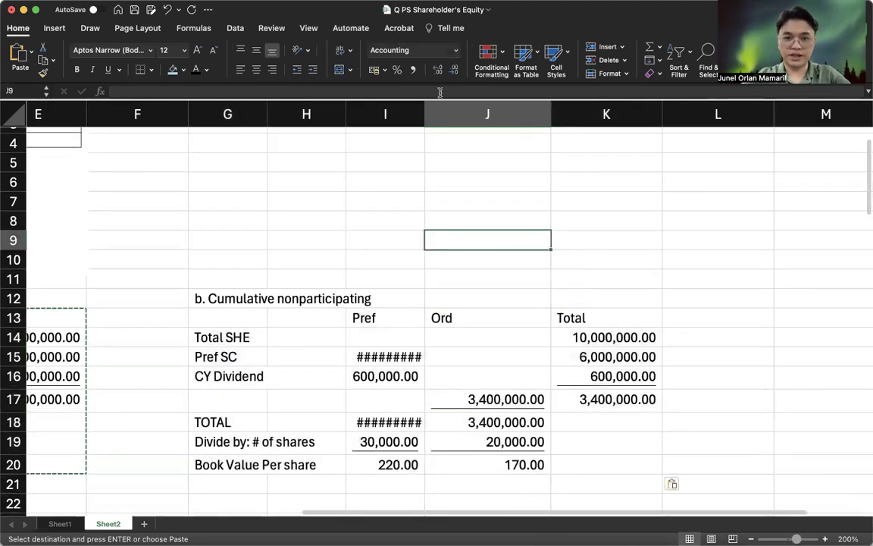
pyautogui.moveTo(425, 102); pyautogui.dragTo(435, 102)
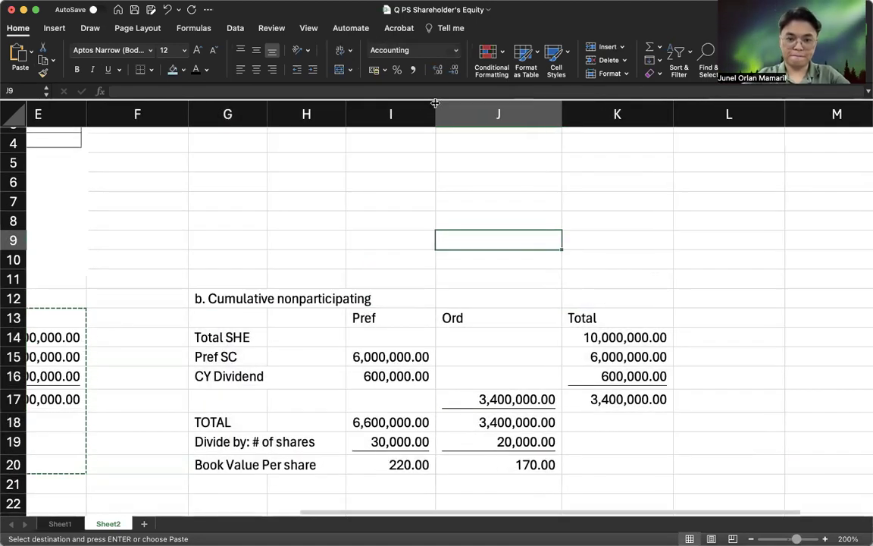
# - Change the dividend label in G16 of the cumulative nonparticipating table to "CY Pref Dividend"
pyautogui.click(492, 336)
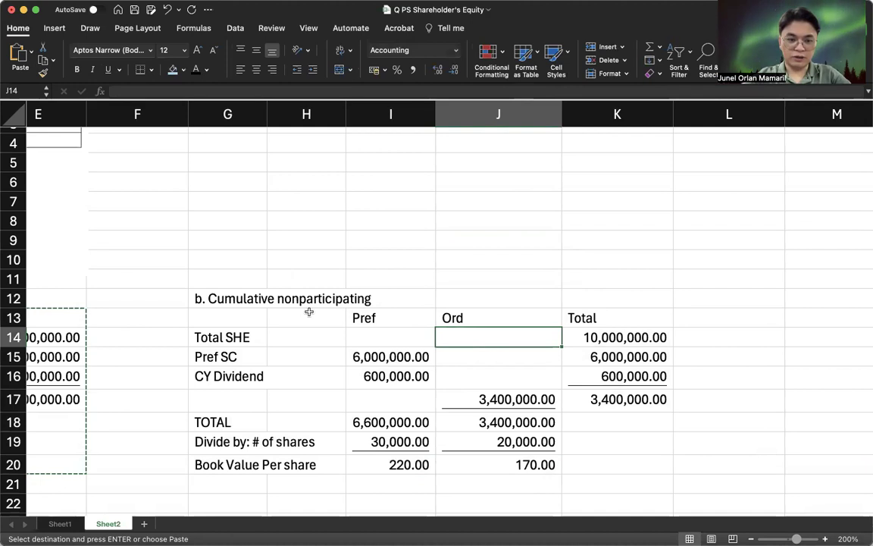
pyautogui.click(228, 298)
pyautogui.click(230, 375)
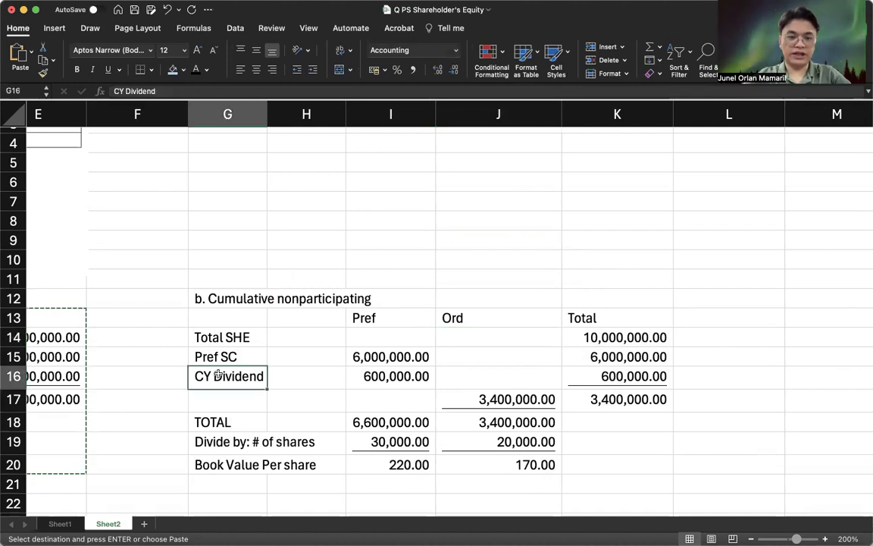
pyautogui.doubleClick(219, 375)
pyautogui.write('Pere')
pyautogui.press('BackSpace')
pyautogui.press('BackSpace')
pyautogui.press('BackSpace')
pyautogui.write('ref')
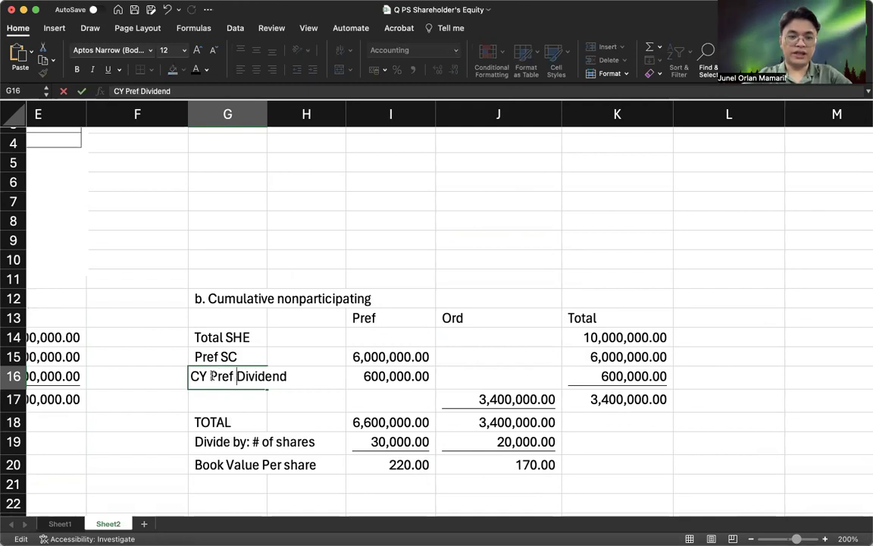
pyautogui.press('Return')
# - Check the years of dividends in arrears in the problem text and change the label in G16 to "4 yrs Pref Dividend"
pyautogui.hscroll(-10, 138, 197)
pyautogui.scroll(2, 138, 197)
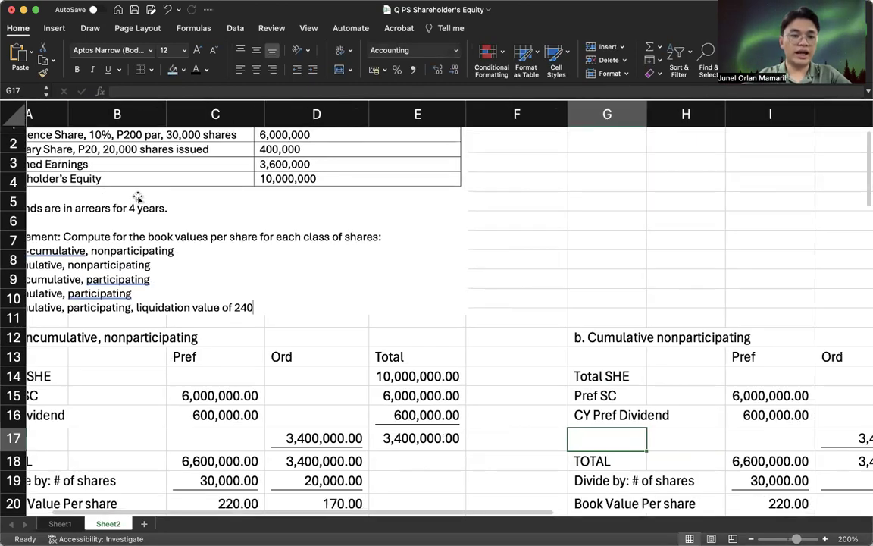
pyautogui.hscroll(-2, 138, 197)
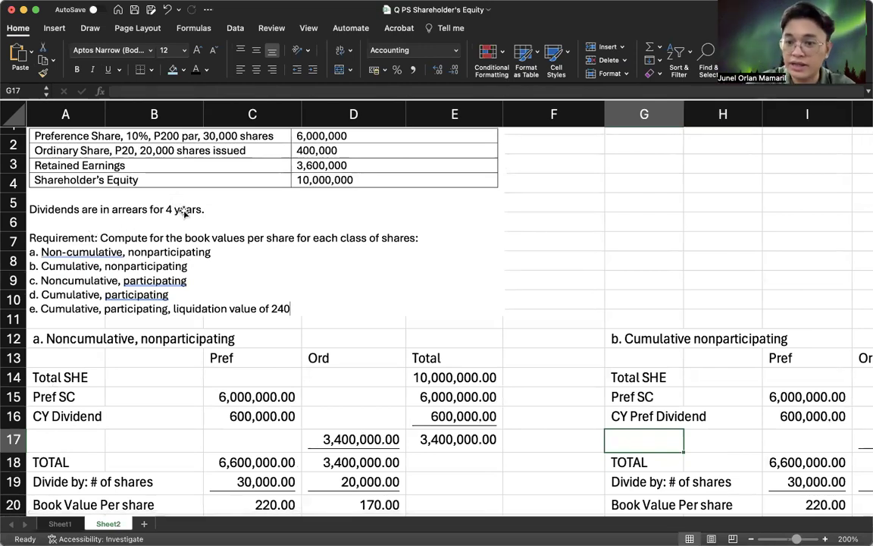
pyautogui.hscroll(3, 661, 417)
pyautogui.doubleClick(492, 414)
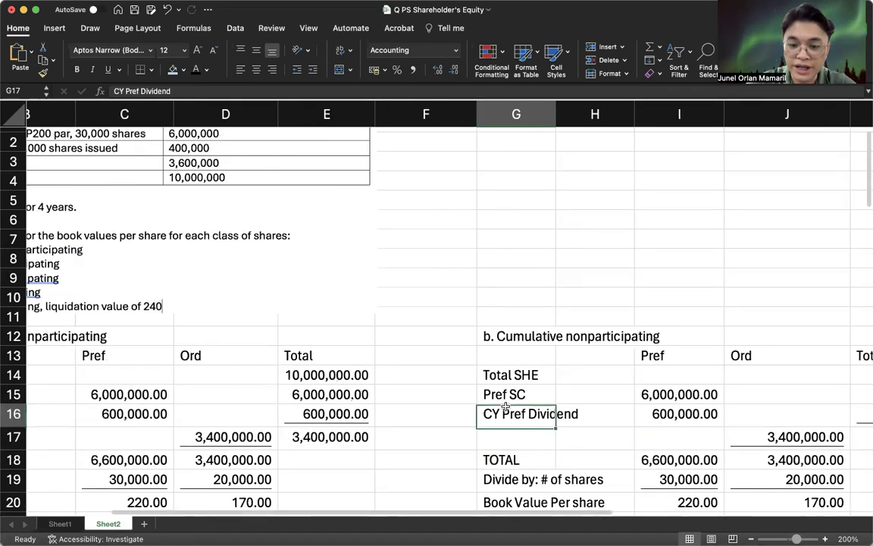
pyautogui.press('BackSpace')
pyautogui.press('BackSpace')
pyautogui.write('4 yrs')
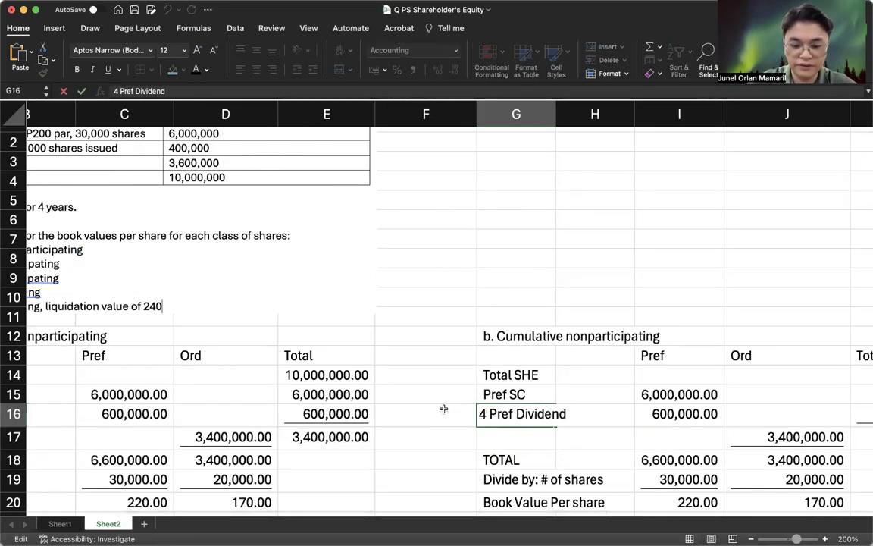
pyautogui.press('Return')
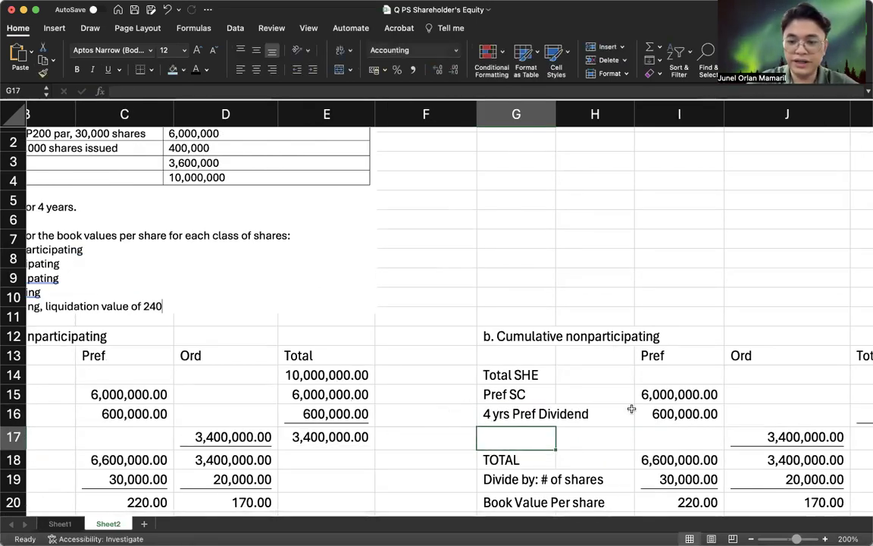
# - Compute the four years of preference dividends in I16 with the formula =I15*0.1*4
pyautogui.click(692, 407)
pyautogui.write('=I15*0.1*4')
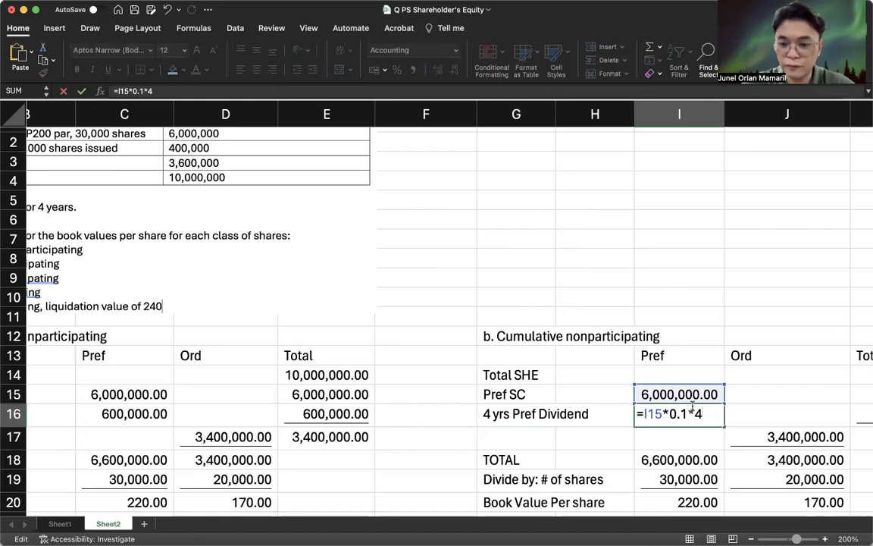
pyautogui.press('Return')
# - Review the dividend, residual, total, share count and book value per share cells of the cumulative nonparticipating table
pyautogui.hscroll(5, 530, 409)
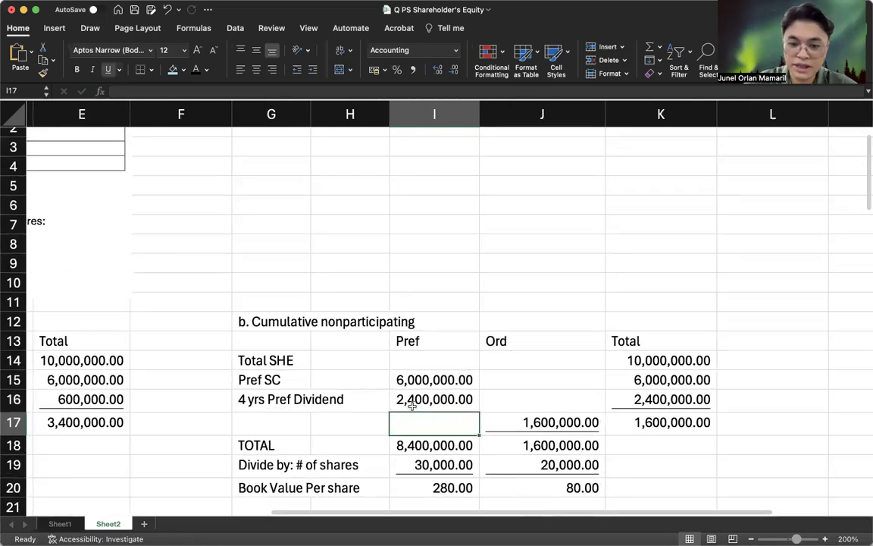
pyautogui.moveTo(280, 400); pyautogui.dragTo(690, 400)
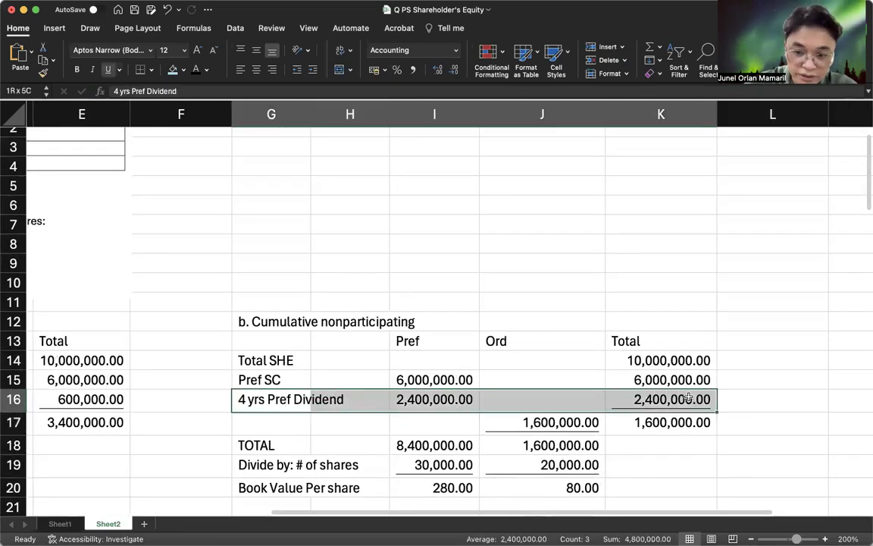
pyautogui.click(691, 421)
pyautogui.click(589, 422)
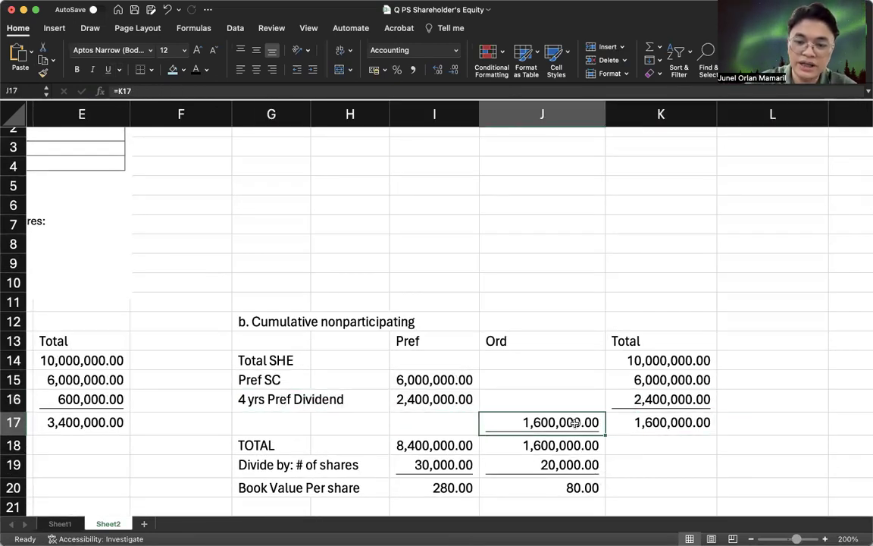
pyautogui.click(443, 439)
pyautogui.click(520, 446)
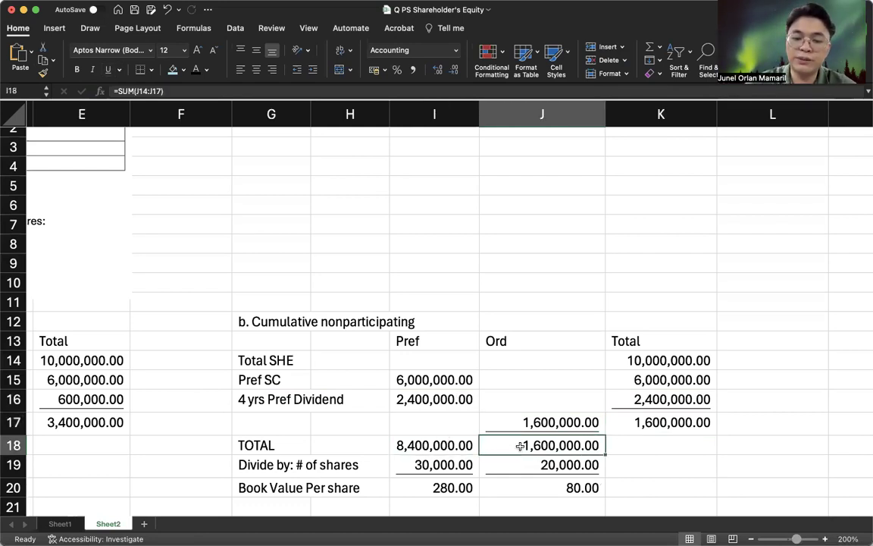
pyautogui.click(455, 465)
pyautogui.click(497, 466)
pyautogui.click(444, 488)
pyautogui.click(528, 485)
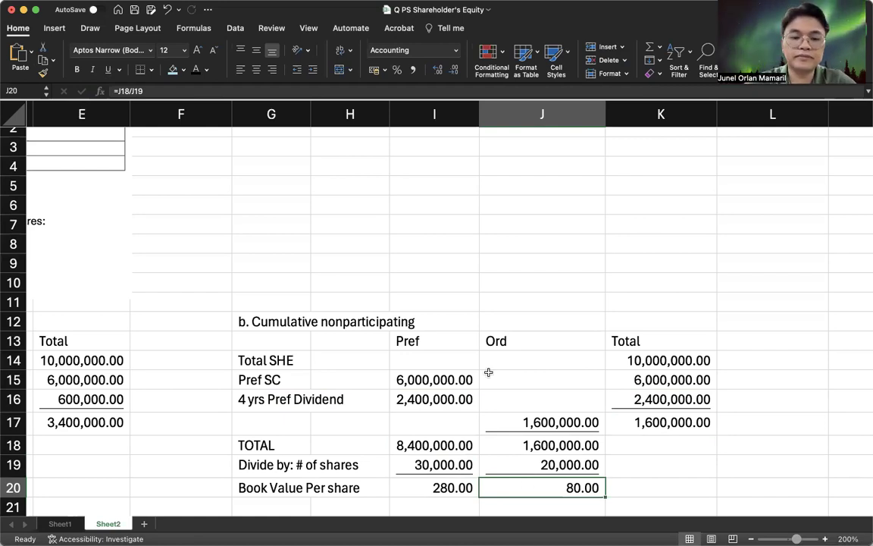
# - Italicize row 16, which holds the dividend lines of both computation tables
pyautogui.hscroll(-10, 489, 372)
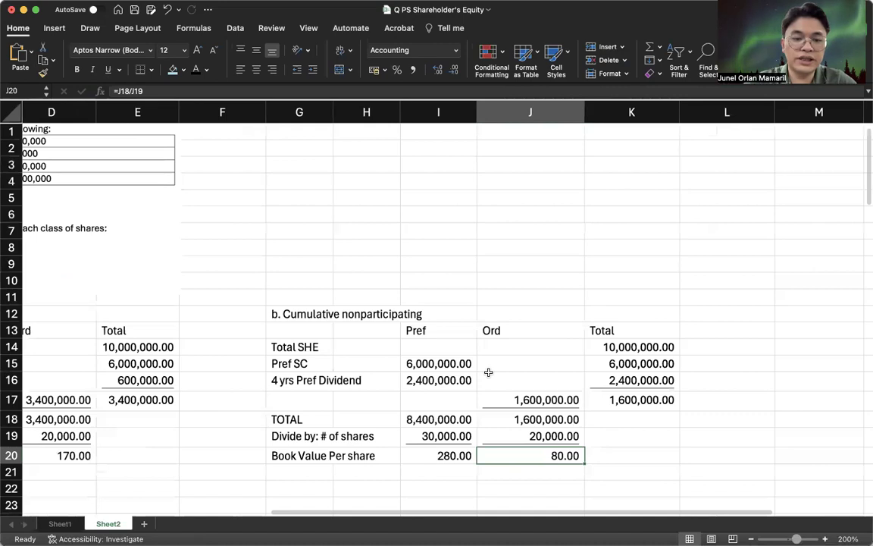
pyautogui.scroll(-3, 39, 375)
pyautogui.click(11, 358)
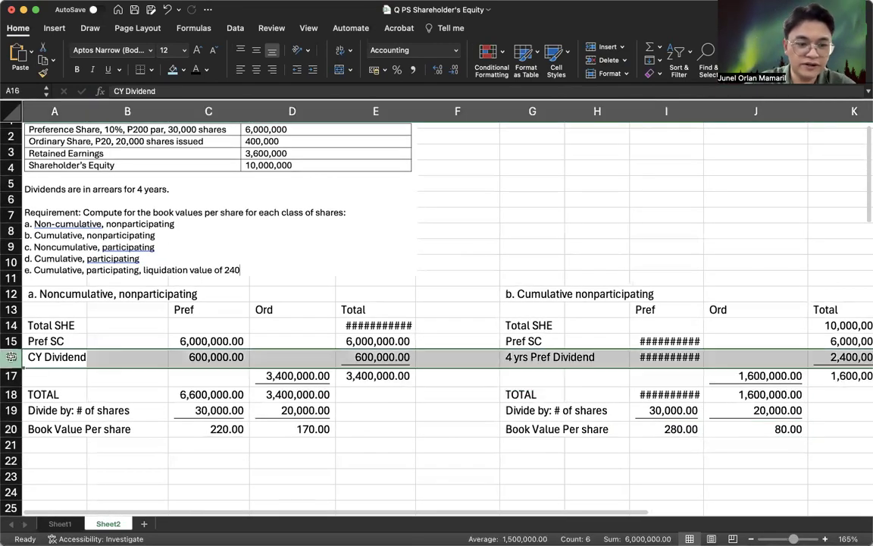
pyautogui.press('super+i')
pyautogui.click(203, 326)
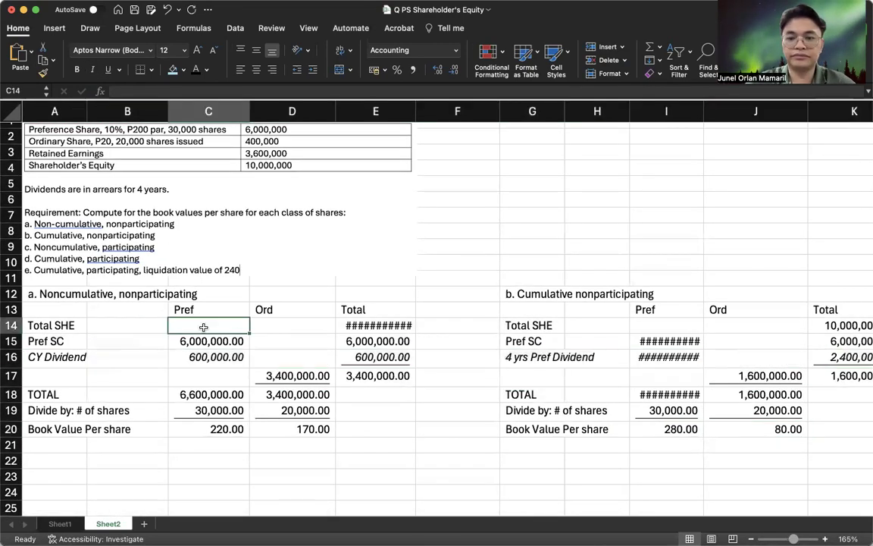
# - Move the problem text picture down over the first computation so that it starts at row 11
pyautogui.click(212, 167)
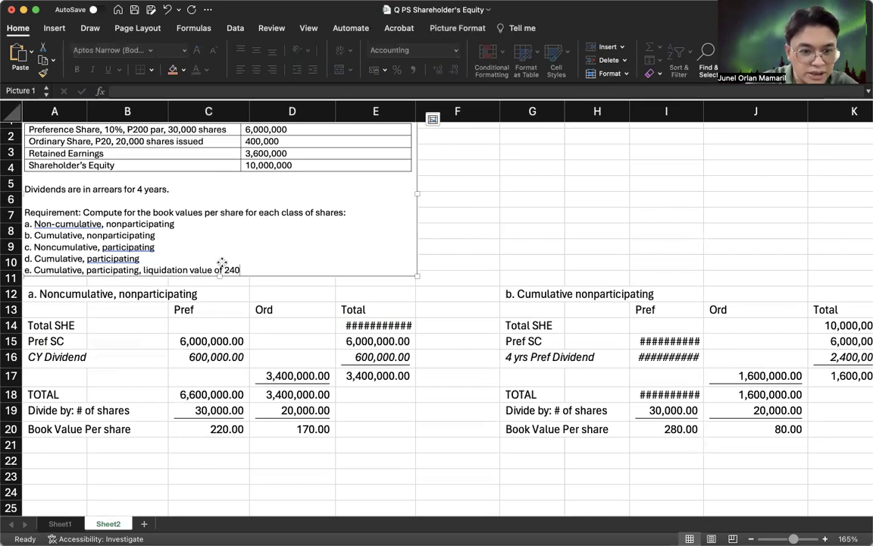
pyautogui.doubleClick(221, 238)
pyautogui.moveTo(221, 238); pyautogui.dragTo(222, 401)
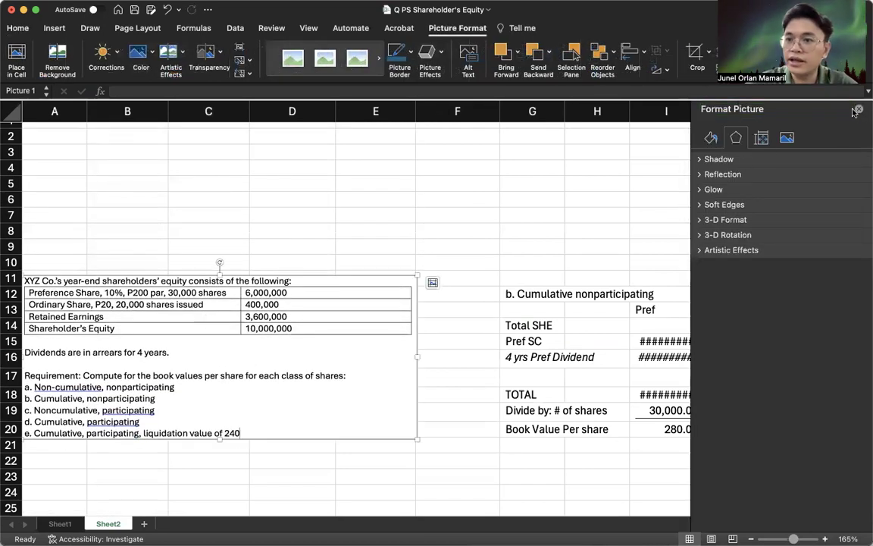
pyautogui.click(858, 108)
pyautogui.scroll(-5, 306, 297)
pyautogui.scroll(1, 306, 298)
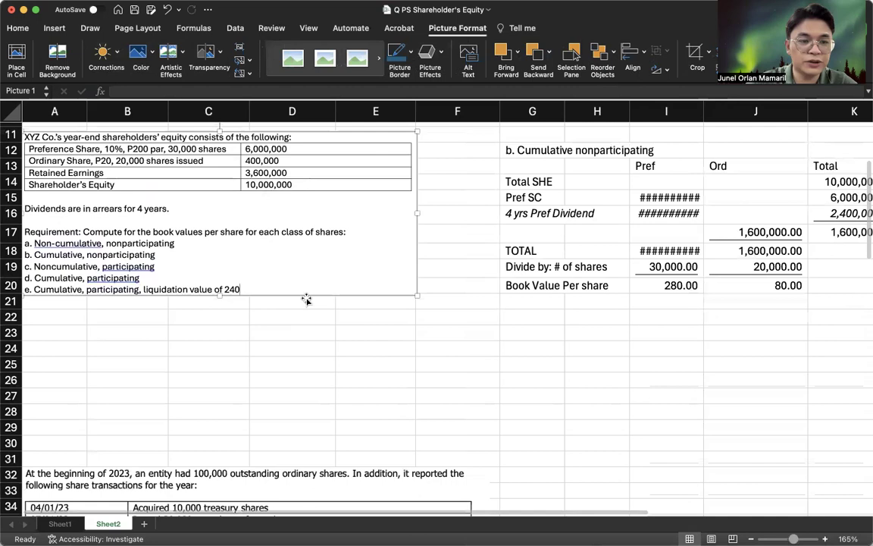
# - Insert blank rows at row 22 for more space and enter the heading "c. Noncumulative, participating" in A23
pyautogui.click(10, 317)
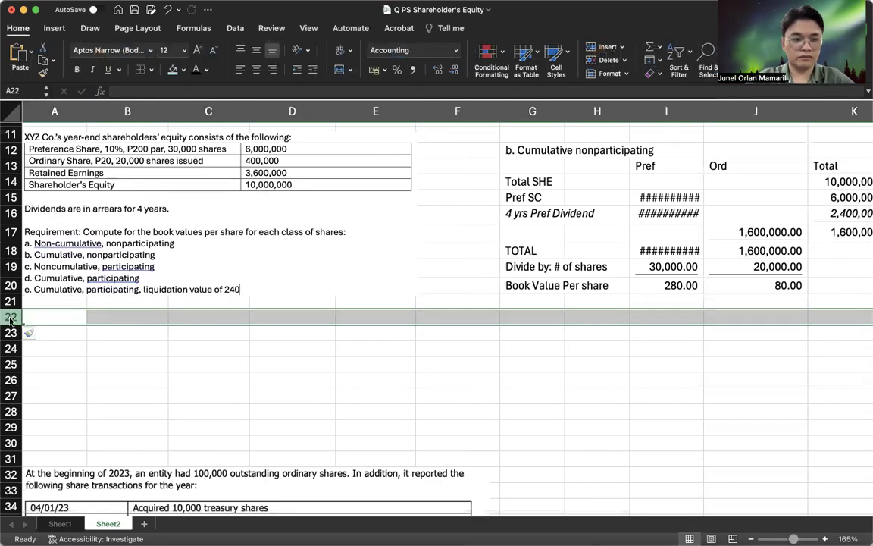
pyautogui.click(139, 356)
pyautogui.click(70, 333)
pyautogui.write('c')
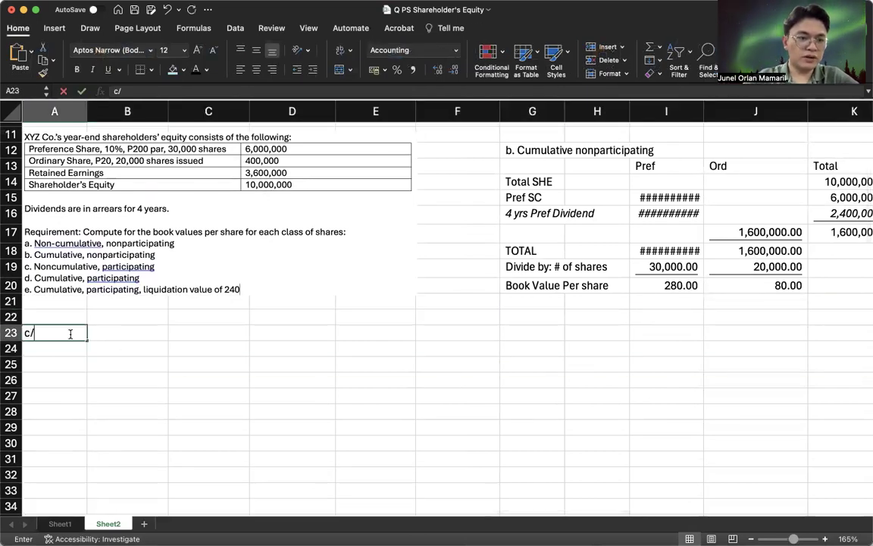
pyautogui.write('. Noncumulat')
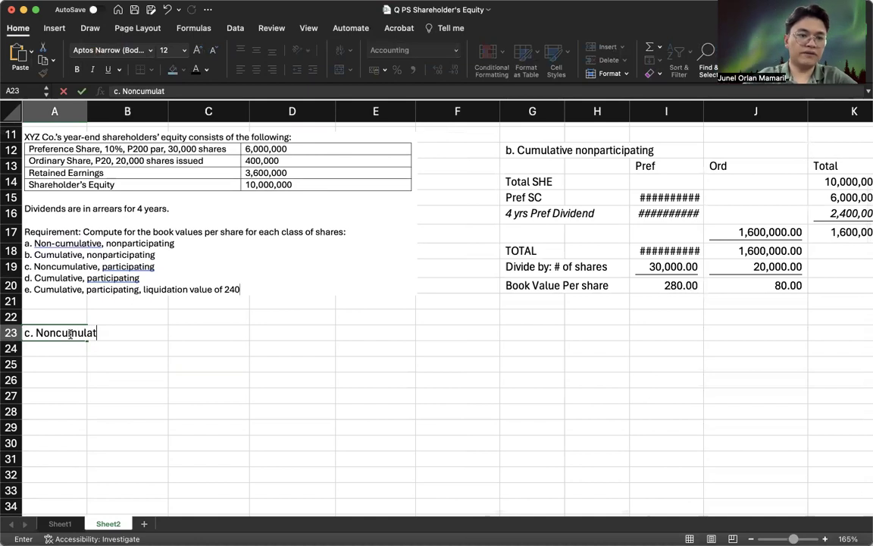
pyautogui.write('ive, participating')
pyautogui.press('Return')
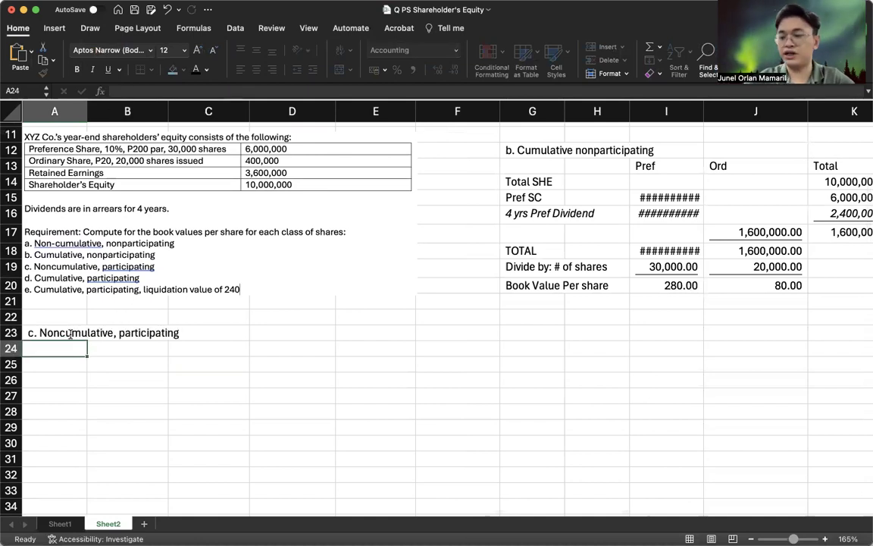
# - Enter the column headings Pref, Ord and Total in C24:E24 for the noncumulative, participating computation
pyautogui.click(224, 346)
pyautogui.write('Prf')
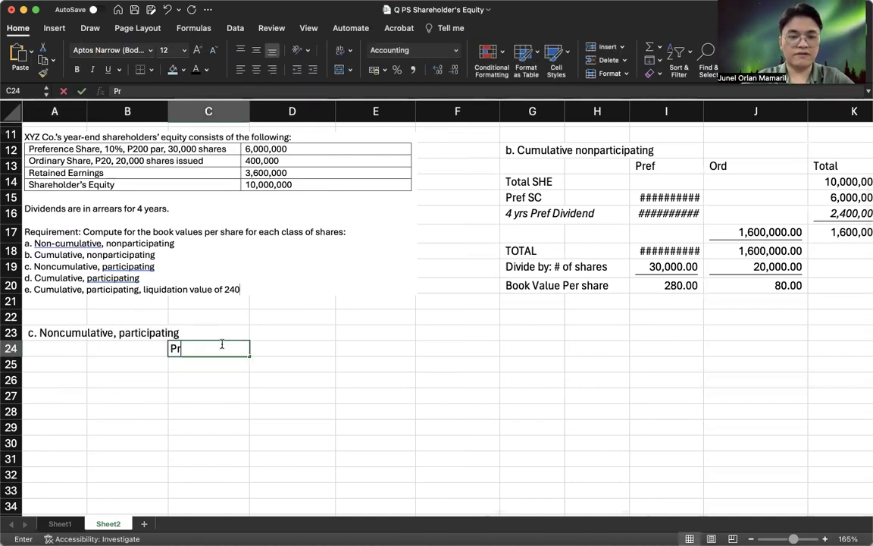
pyautogui.press('Tab')
pyautogui.click(222, 344)
pyautogui.write('Pref')
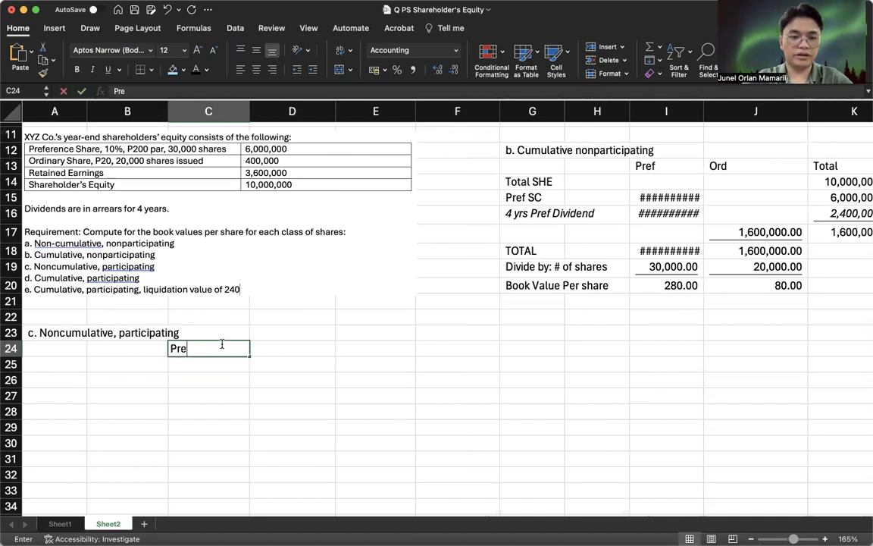
pyautogui.press('Tab')
pyautogui.write('Ord')
pyautogui.press('Tab')
pyautogui.write('Total')
pyautogui.press('Return')
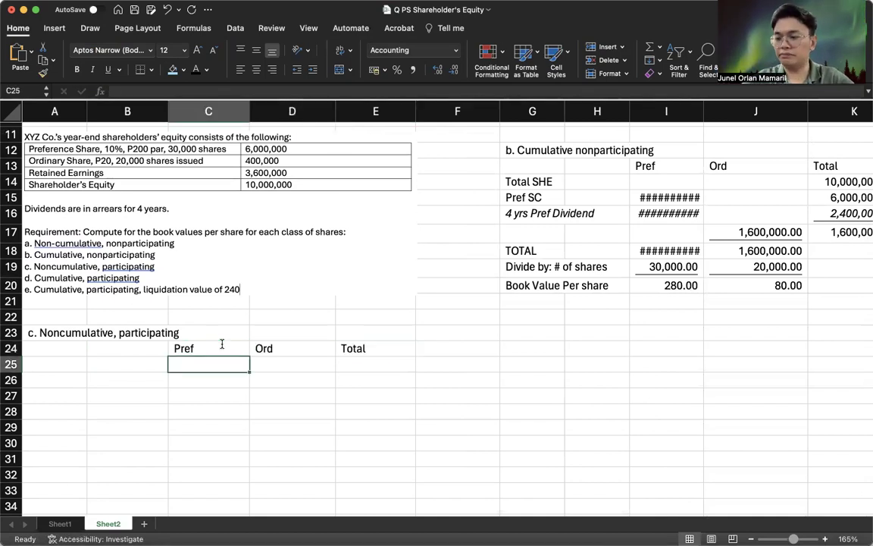
# - Add a "Total SHE" line in row 25 with 10,000,000 under Total, and widen column E to display the amount
pyautogui.press('Left')
pyautogui.press('Left')
pyautogui.write('Total SH')
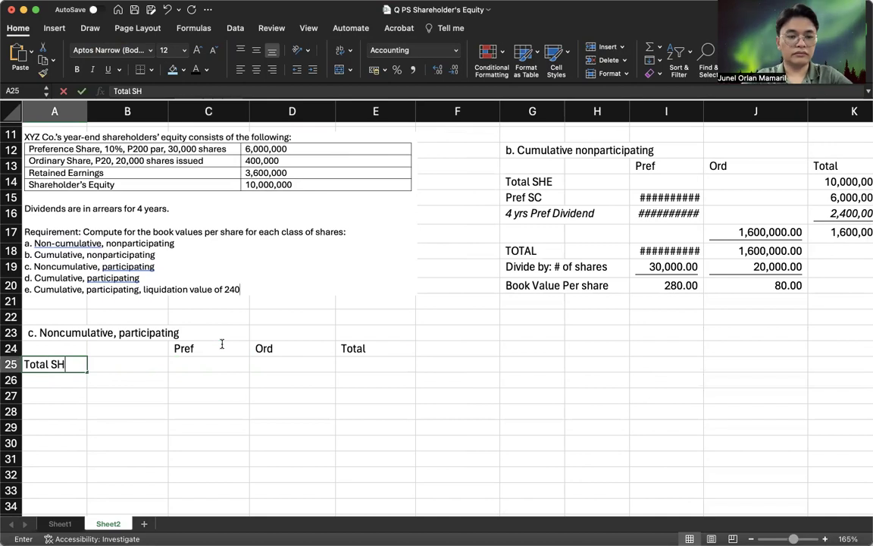
pyautogui.write('E')
pyautogui.press('Tab')
pyautogui.press('Tab')
pyautogui.press('Tab')
pyautogui.press('Tab')
pyautogui.write('10000000')
pyautogui.press('Return')
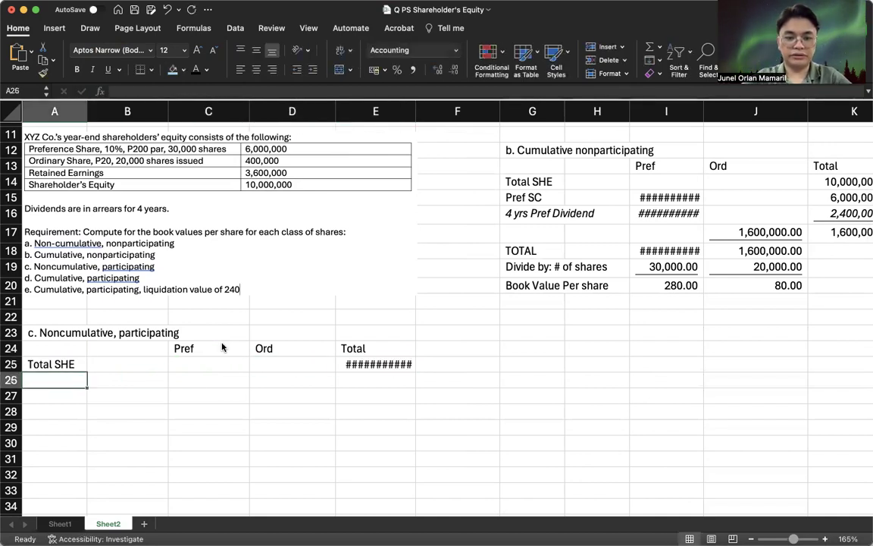
pyautogui.moveTo(416, 111); pyautogui.dragTo(419, 112)
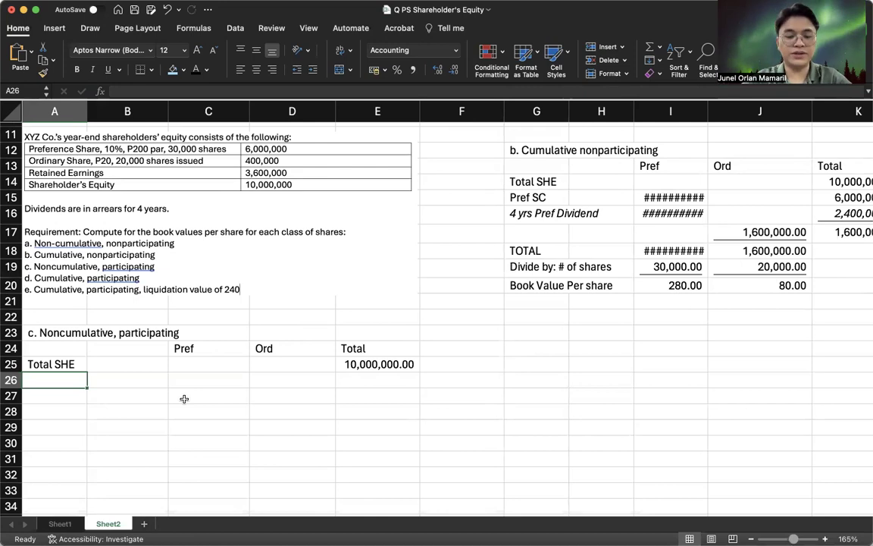
# - Add a "Share Capital" line in row 26 with 6,000,000 under Pref and 400,000 under Ord
pyautogui.write('Share Capital')
pyautogui.press('Tab')
pyautogui.press('Tab')
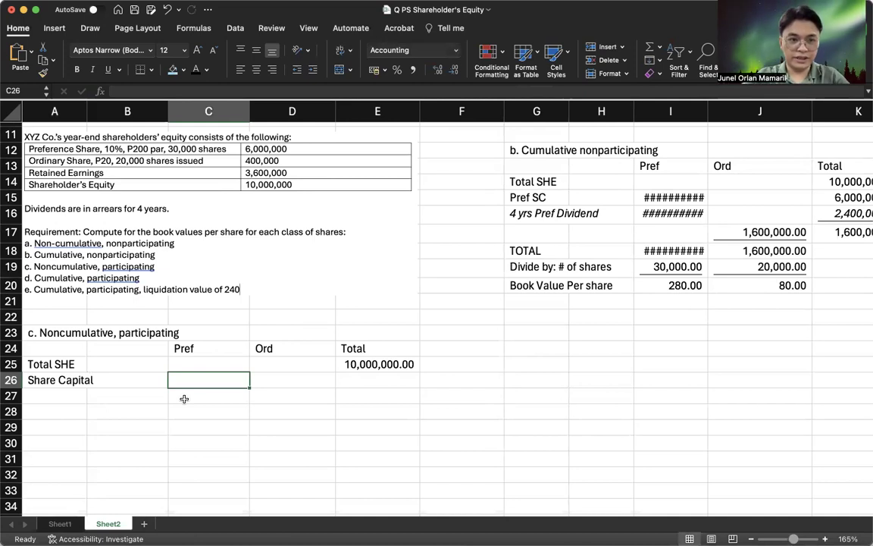
pyautogui.write('6000000')
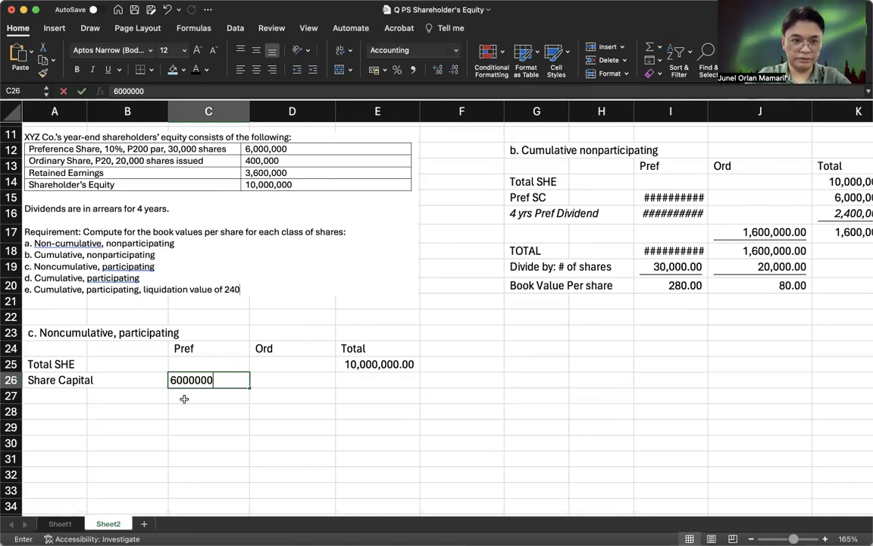
pyautogui.press('Tab')
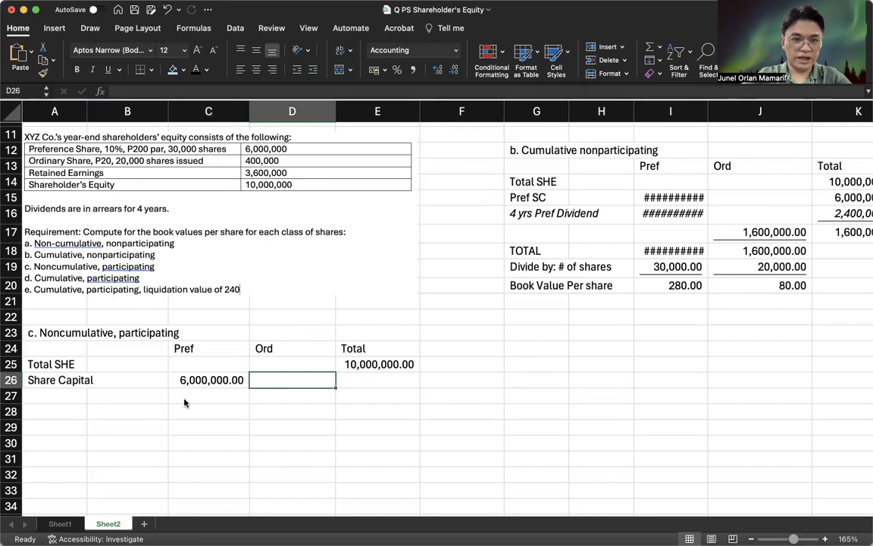
pyautogui.write('3')
pyautogui.press('BackSpace')
pyautogui.write('400')
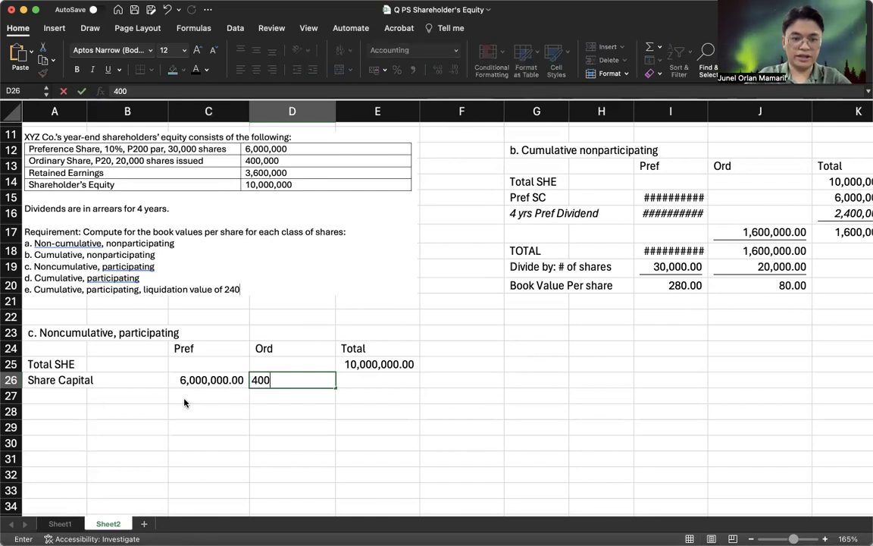
pyautogui.write(',000')
pyautogui.press('Tab')
# - Compute the share capital total in E26 by adding the Pref and Ord amounts in C26 and D26
pyautogui.write('=')
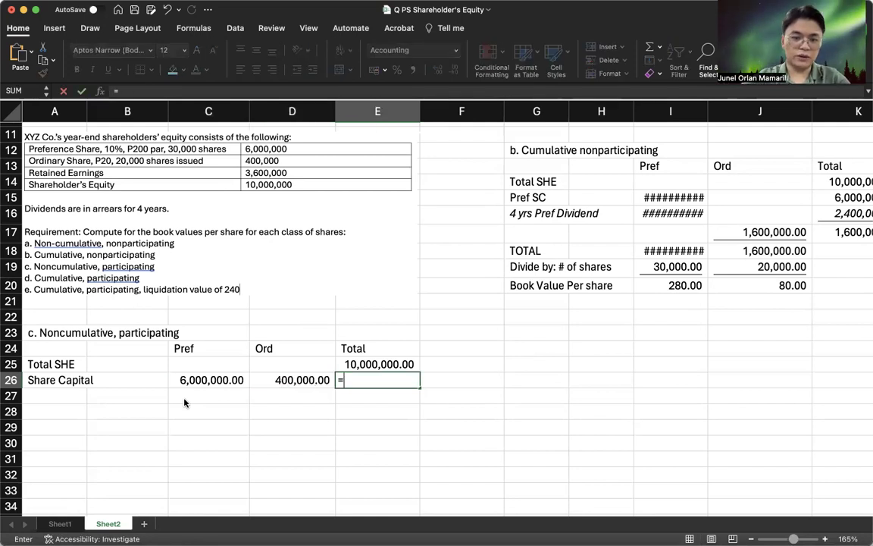
pyautogui.press('Left')
pyautogui.press('Left')
pyautogui.write('+')
pyautogui.press('Left')
pyautogui.press('Return')
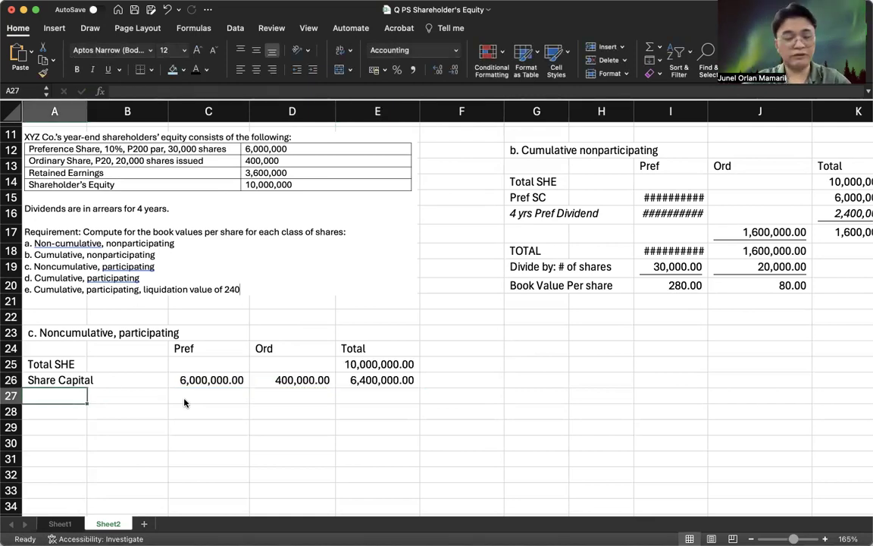
# - Enter the label "Dividends:" in A27 with "PS" in B27 and "OS" in B28
pyautogui.write('Dividends:')
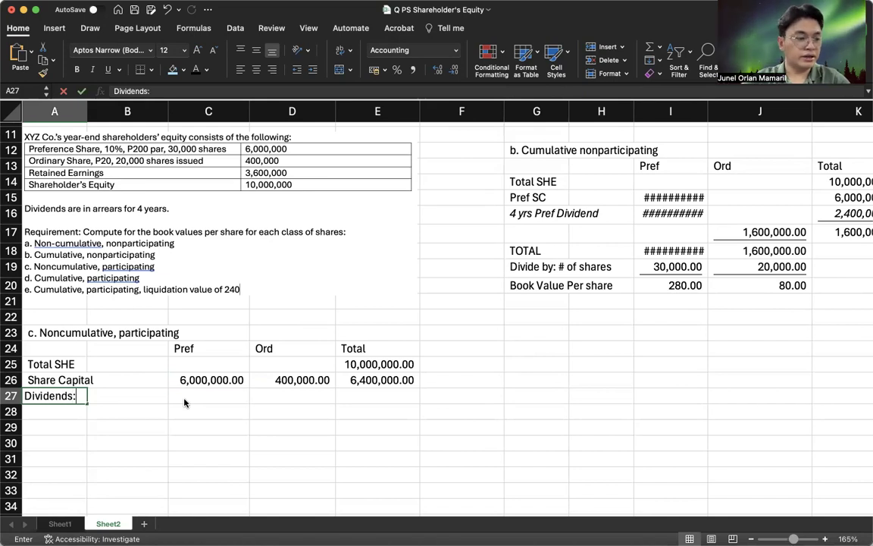
pyautogui.press('Tab')
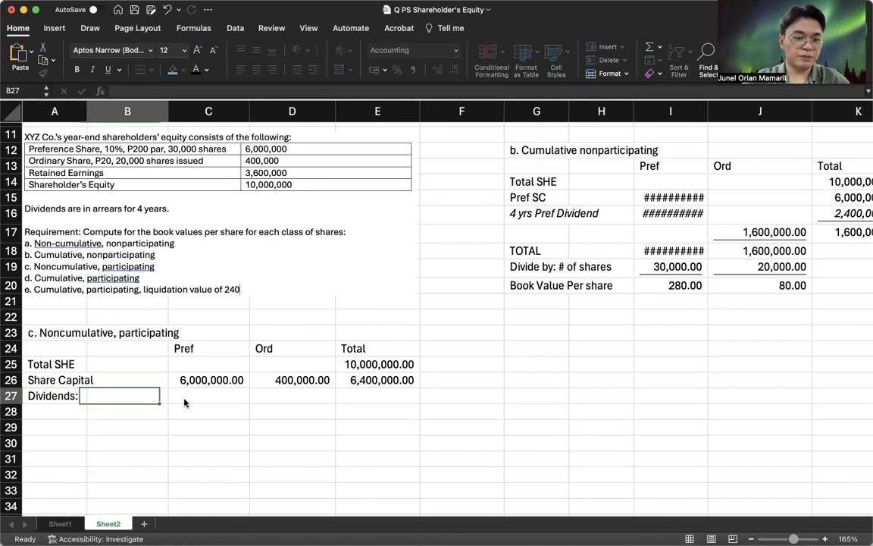
pyautogui.write('PS')
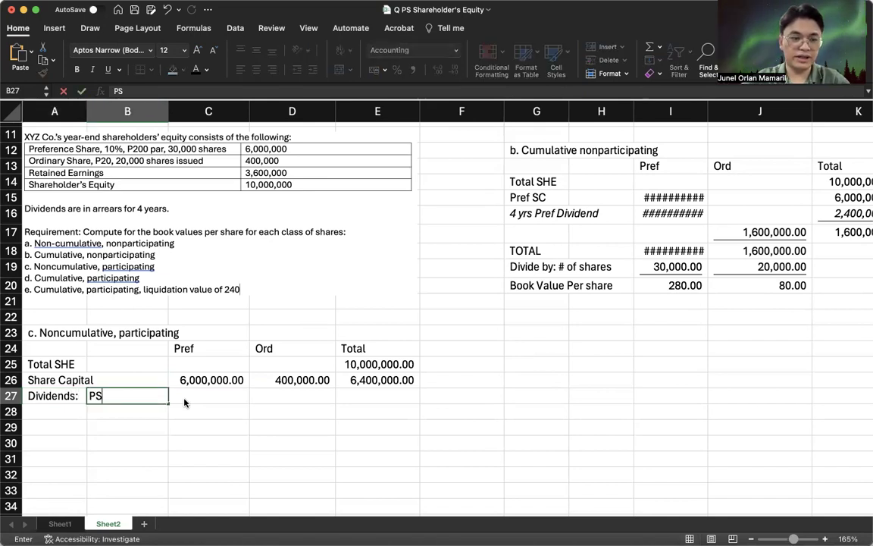
pyautogui.press('Return')
pyautogui.press('Right')
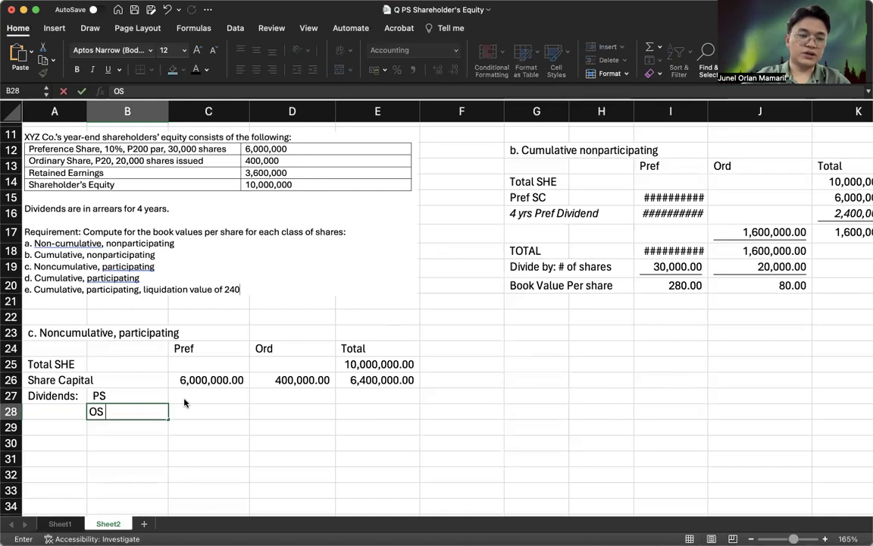
# - Extend the dividend labels to read "PS(6M x 10%)" in B27 and "OS(400k x 10%)" in B28
pyautogui.press('Up')
pyautogui.doubleClick(135, 393)
pyautogui.write('(6M x 10%)')
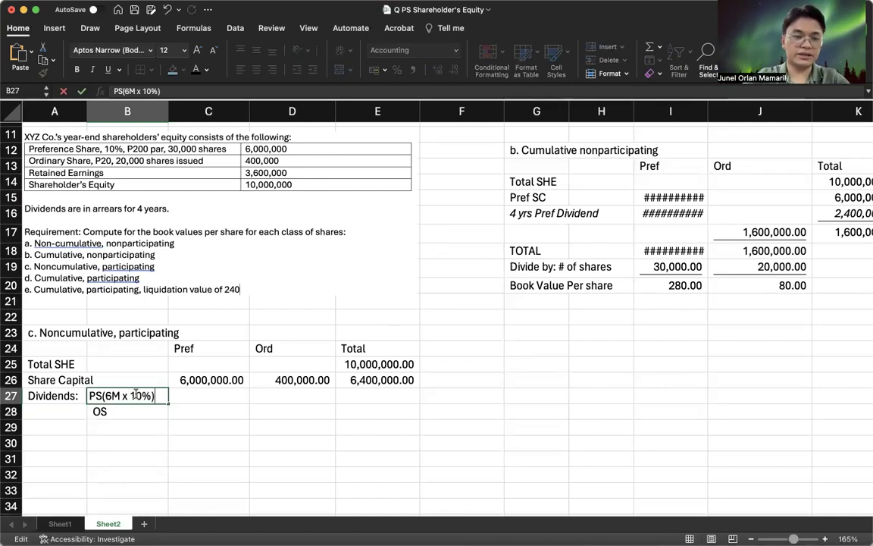
pyautogui.press('Return')
pyautogui.doubleClick(123, 412)
pyautogui.write('(')
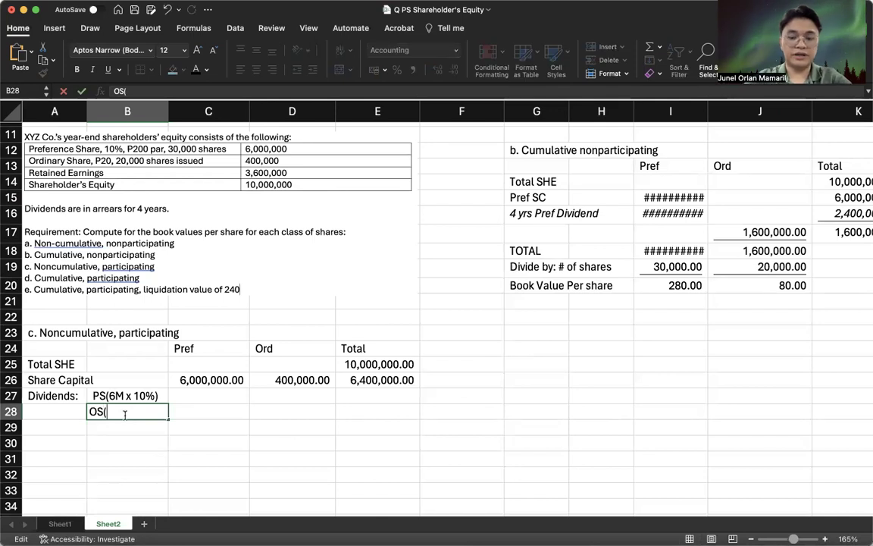
pyautogui.write('400k x 10%)')
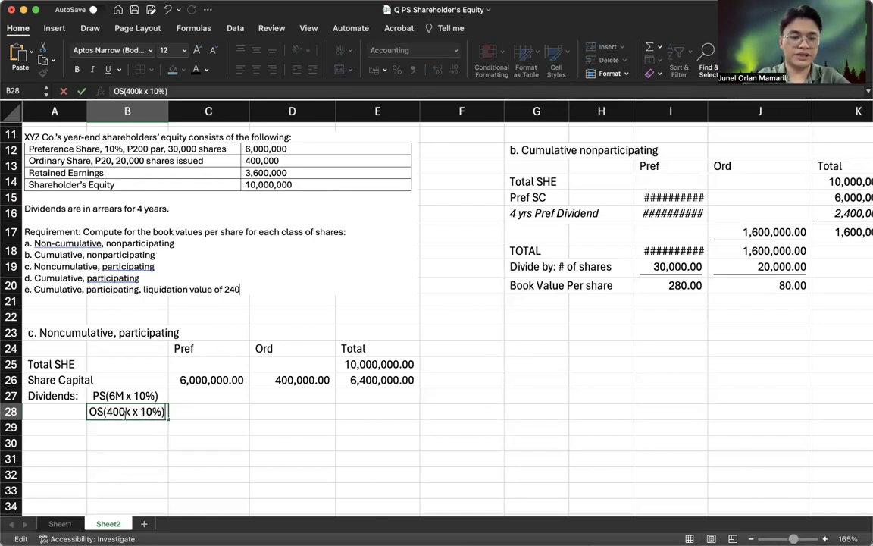
# - Compute the preference dividend in C27 as 6000000 times .1
pyautogui.press('Tab')
pyautogui.press('Up')
pyautogui.write('=600')
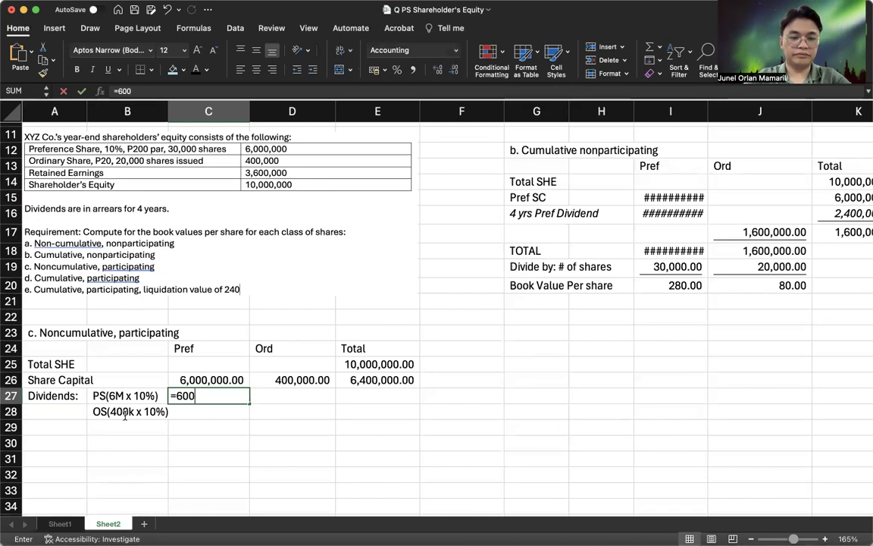
pyautogui.write('0000*.1')
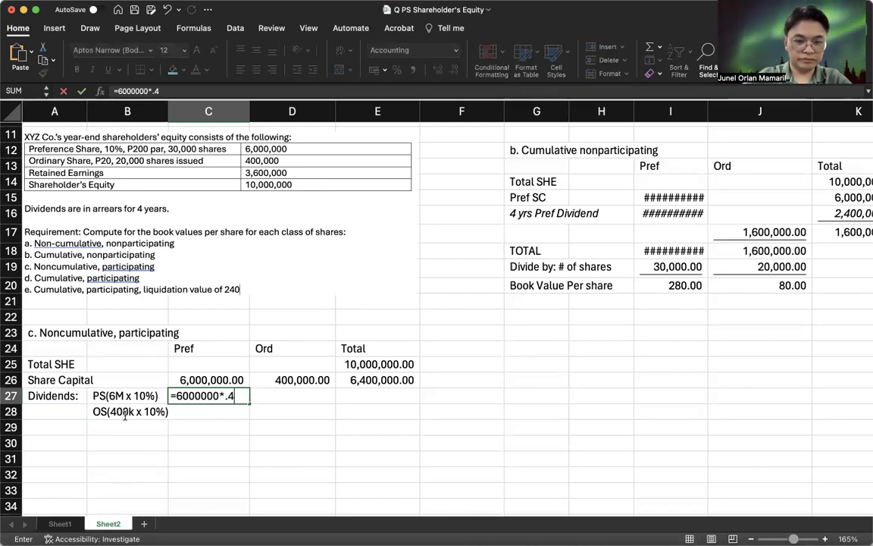
pyautogui.press('Return')
# - Compute the ordinary dividend in D28 as the ordinary share capital in D26 times .1
pyautogui.press('Tab')
pyautogui.write('=')
pyautogui.press('Up')
pyautogui.press('Up')
pyautogui.write('*')
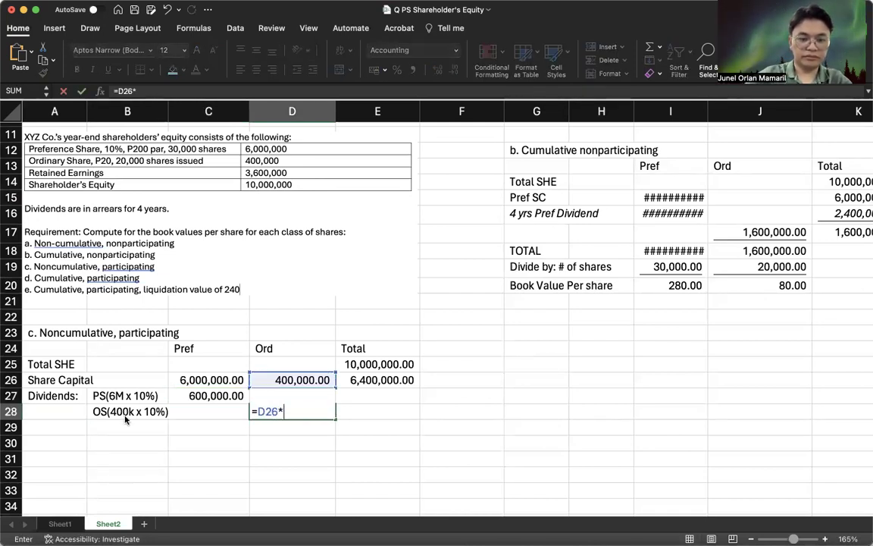
pyautogui.write('.1')
pyautogui.press('Return')
# - Link the preference dividend into E27 and the ordinary dividend into E28 under Total
pyautogui.press('Right')
pyautogui.press('Up')
pyautogui.press('Up')
pyautogui.write('=')
pyautogui.press('Left')
pyautogui.press('Left')
pyautogui.press('Return')
pyautogui.write('=')
pyautogui.press('Left')
pyautogui.press('Return')
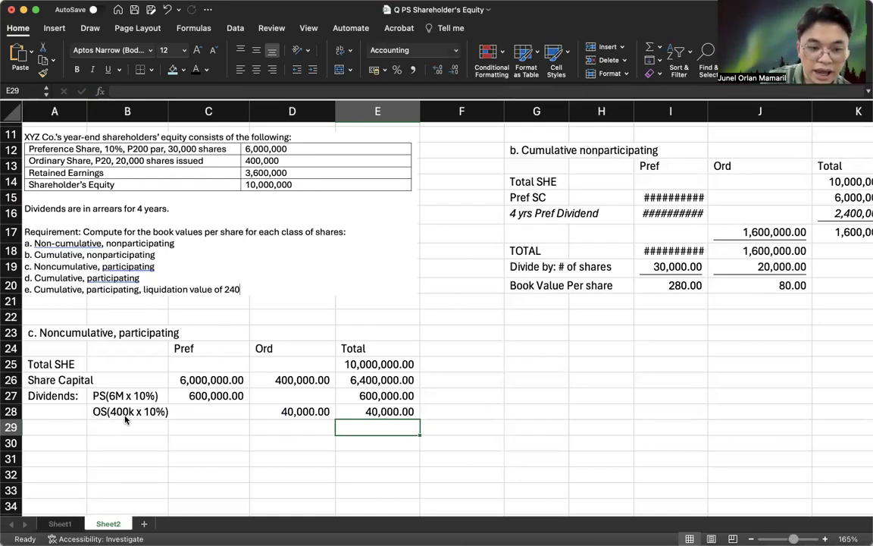
# - Underline the amount in E28 and compute in E29 the total SHE in E25 minus the sum of E26:E28
pyautogui.moveTo(126, 419); pyautogui.dragTo(359, 387)
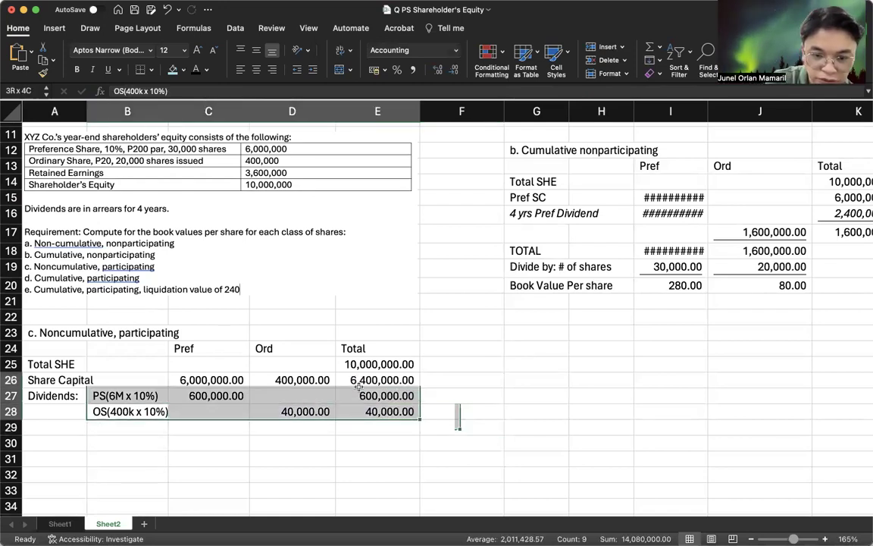
pyautogui.click(341, 427)
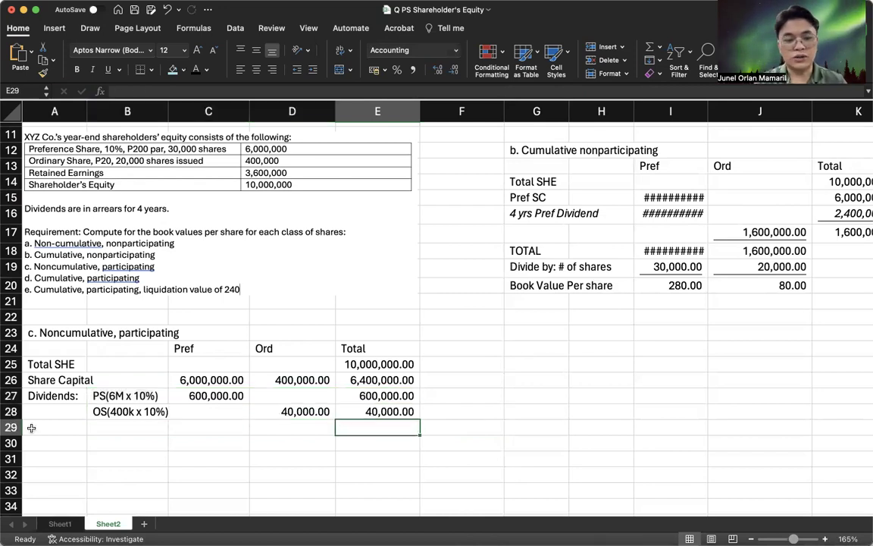
pyautogui.click(395, 413)
pyautogui.press('super+shift+d')
pyautogui.write('=sum(')
pyautogui.click(395, 413)
pyautogui.hotkey('shift', 'Up')
pyautogui.hotkey('shift', 'Up')
pyautogui.write(')')
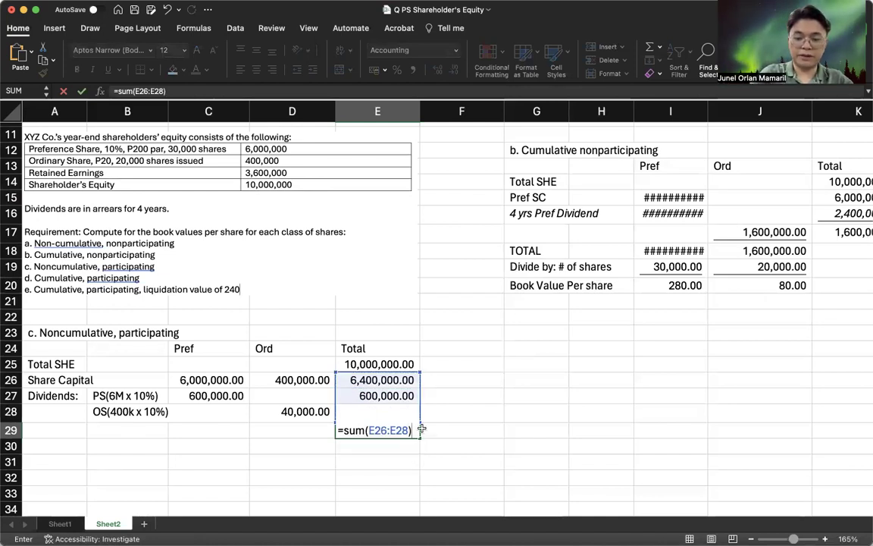
pyautogui.click(341, 430)
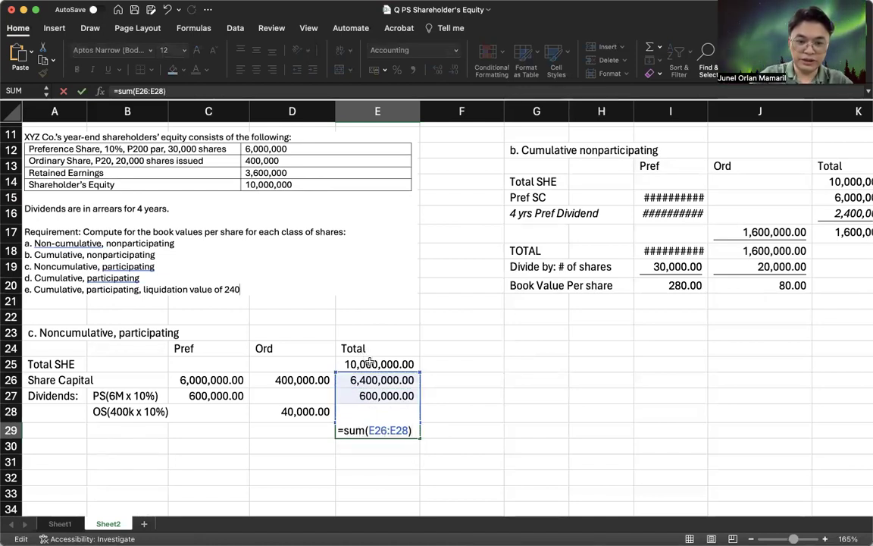
pyautogui.click(369, 364)
pyautogui.write('-')
pyautogui.press('Return')
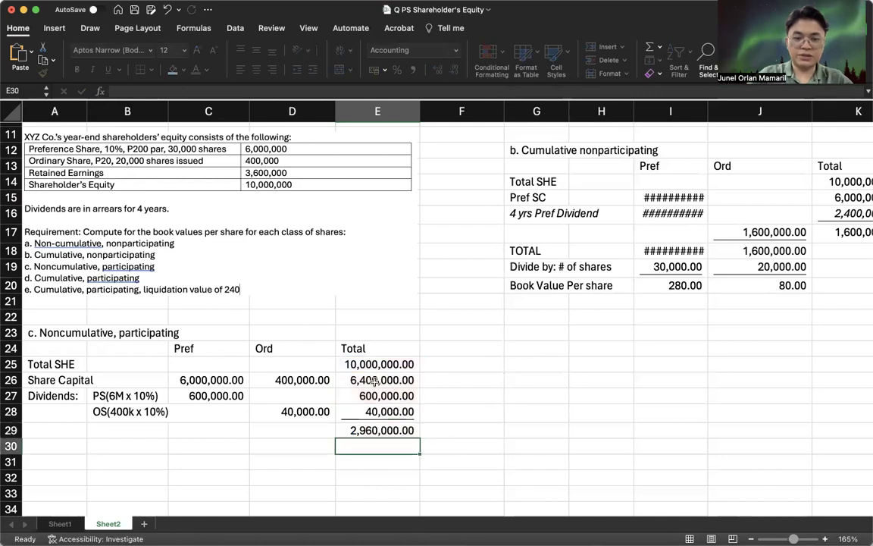
# - Underline the Total SHE amount in E25
pyautogui.press('Up')
pyautogui.press('Up')
pyautogui.press('Up')
pyautogui.press('Up')
pyautogui.press('Up')
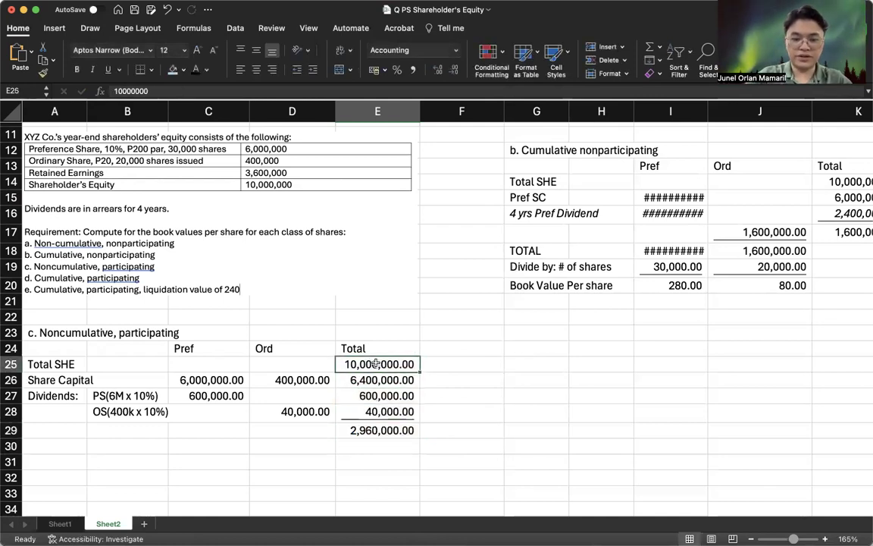
pyautogui.press('super+u')
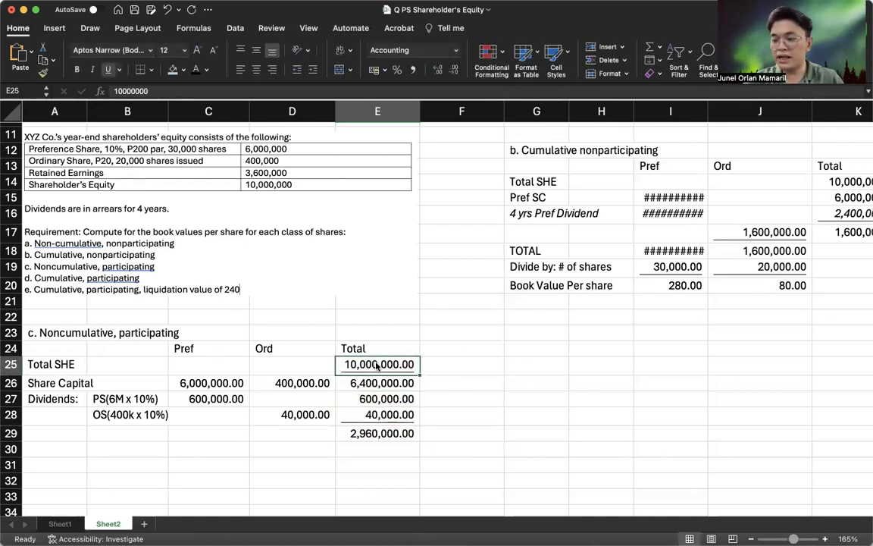
# - Label row 29 as "Balance for Participation" in A29
pyautogui.click(60, 436)
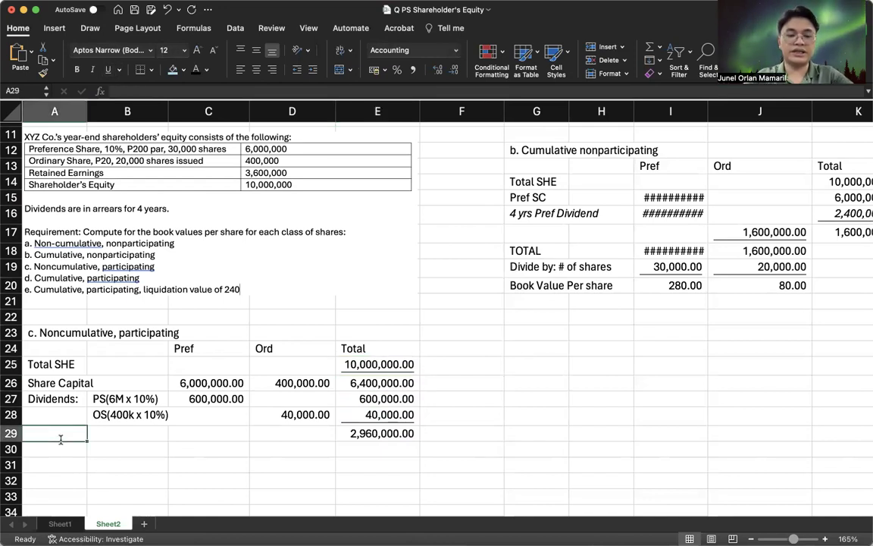
pyautogui.write('Balance for Partici')
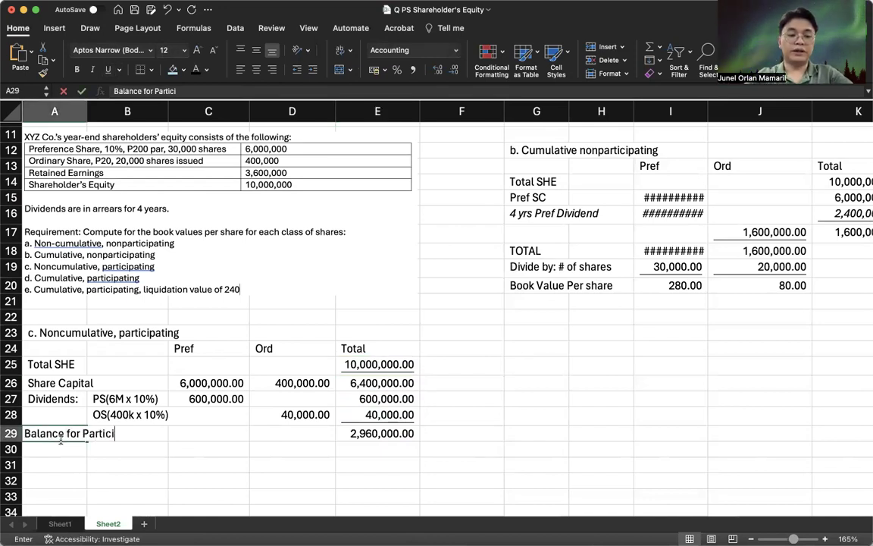
pyautogui.write('pation')
pyautogui.press('Return')
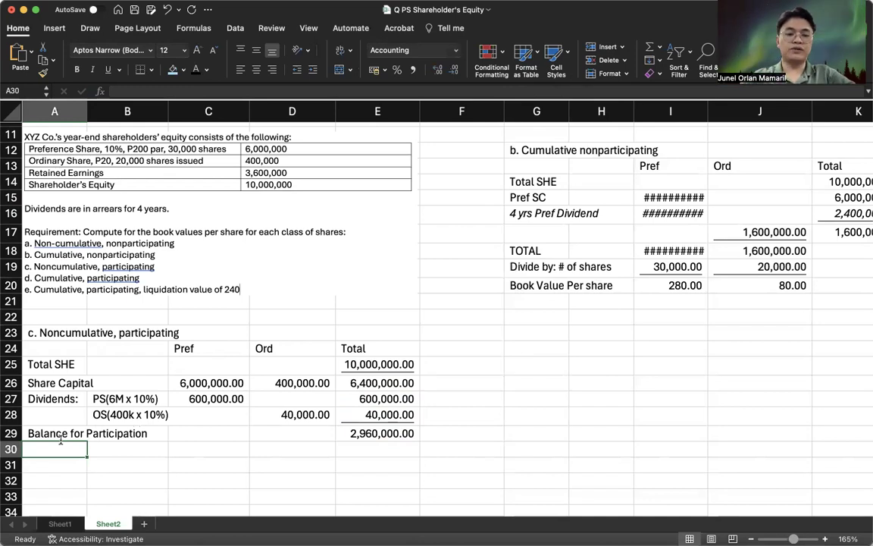
# - Check the Pref and Ord share capital amounts and enter the allocation label "PS (2.96M x 6/6.4)" in A30
pyautogui.moveTo(205, 383); pyautogui.dragTo(291, 380)
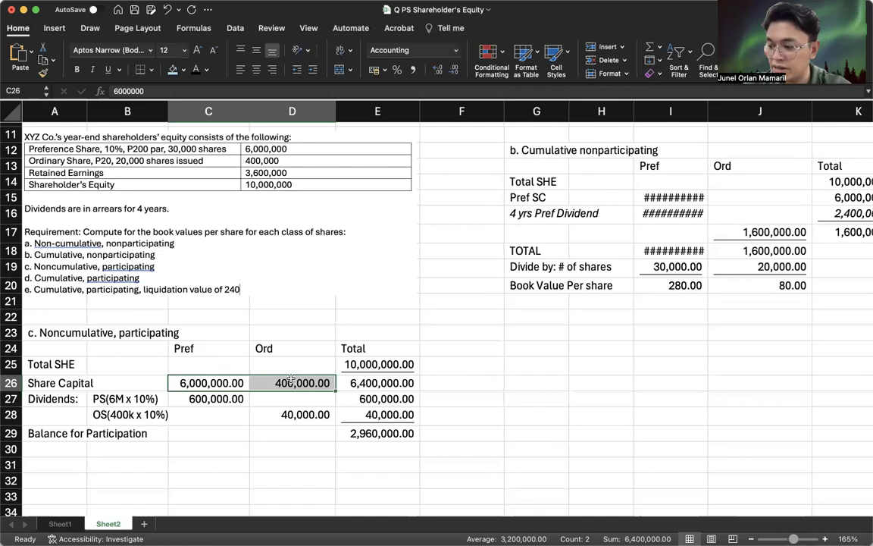
pyautogui.click(67, 459)
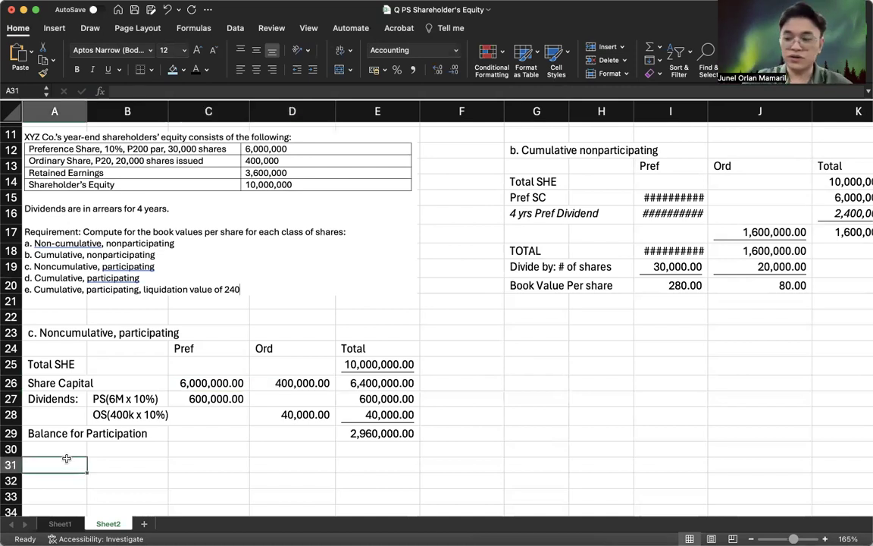
pyautogui.press('Up')
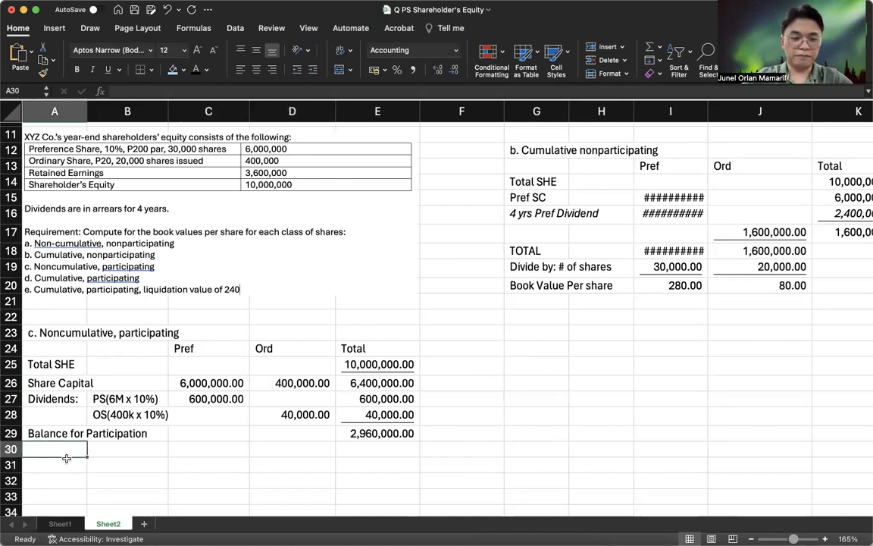
pyautogui.write('PS (2.96M x')
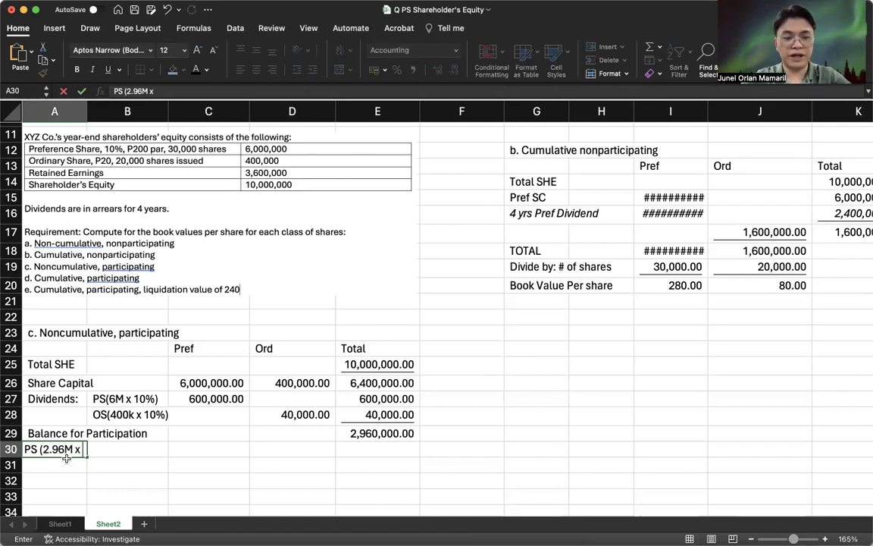
pyautogui.write(' 6/6.5')
pyautogui.press('BackSpace')
pyautogui.write('4')
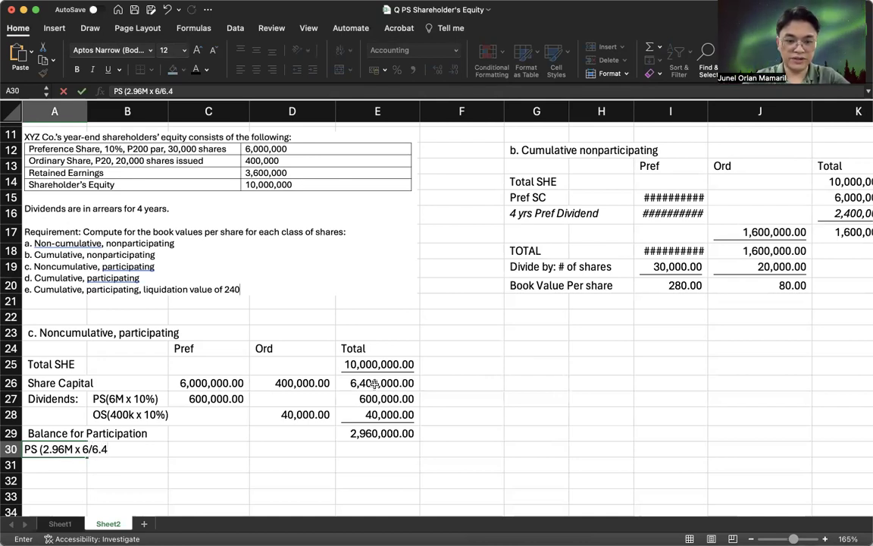
pyautogui.write(')')
pyautogui.press('Return')
# - Enter the draft label "OS (2.96M x .4/6.4" in A31 and change the A30 label to "PS (2.96M x 6000/6400)"
pyautogui.write('OS (2.96M x')
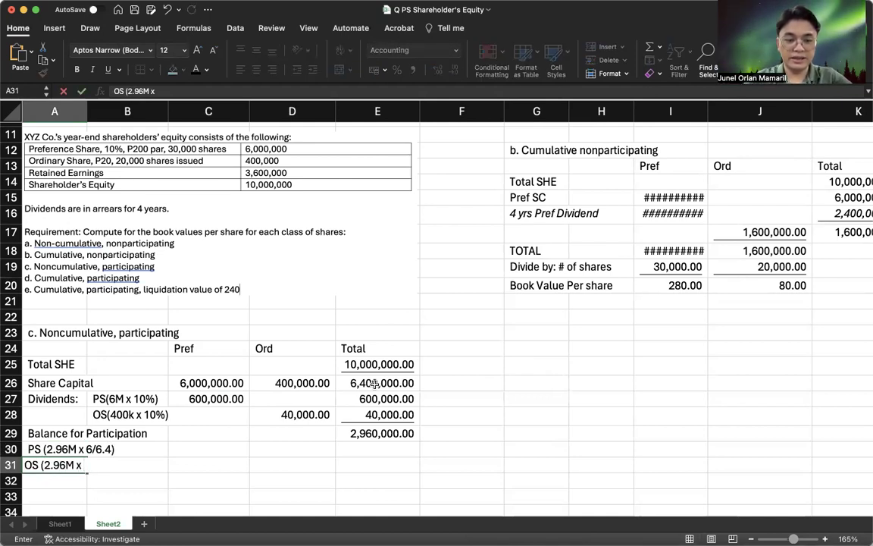
pyautogui.write(' .4/6.4')
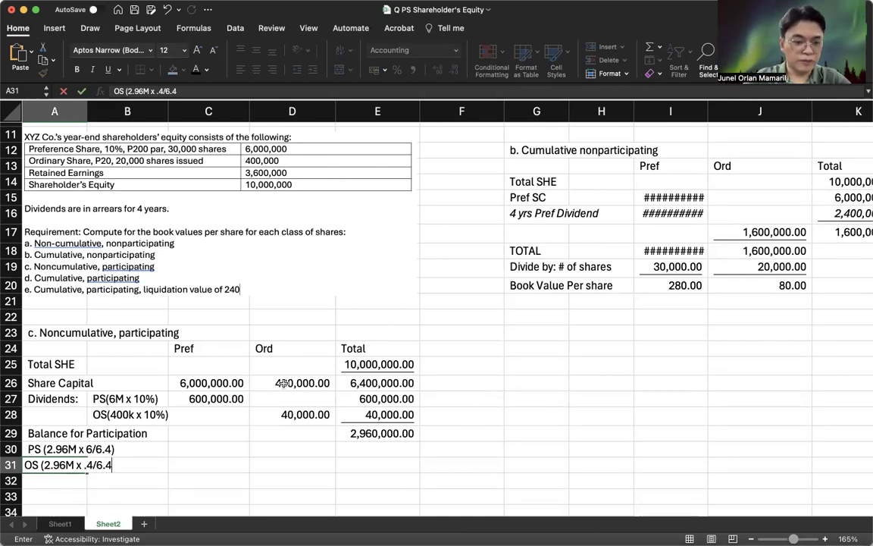
pyautogui.click(127, 415)
pyautogui.doubleClick(87, 448)
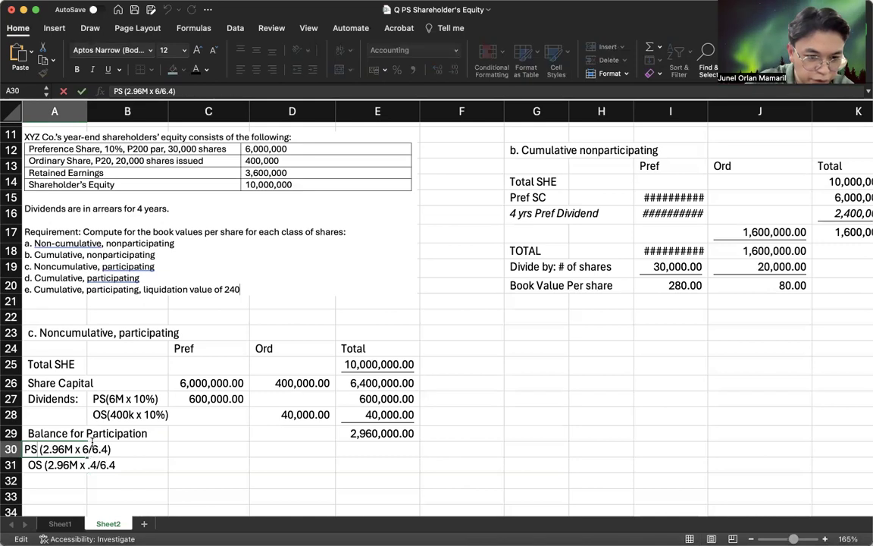
pyautogui.write('000')
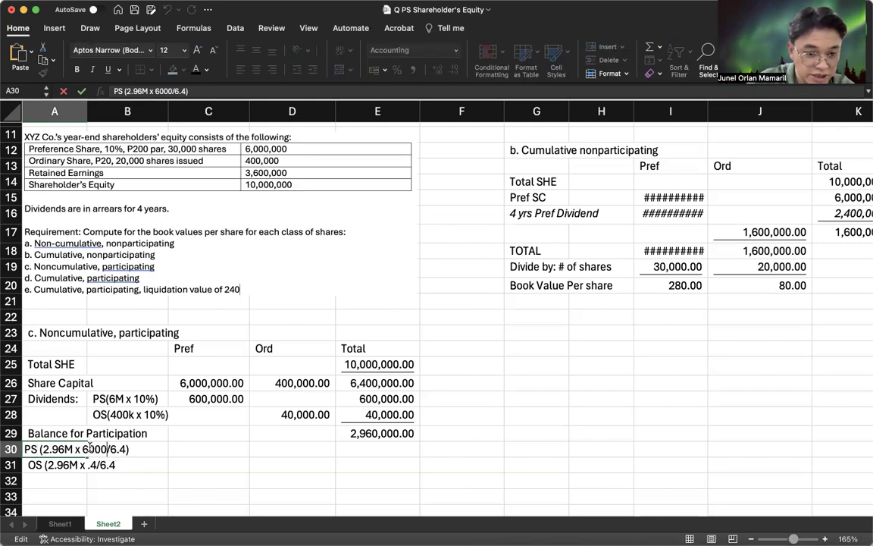
pyautogui.press('BackSpace')
pyautogui.press('BackSpace')
pyautogui.write('400')
pyautogui.press('Return')
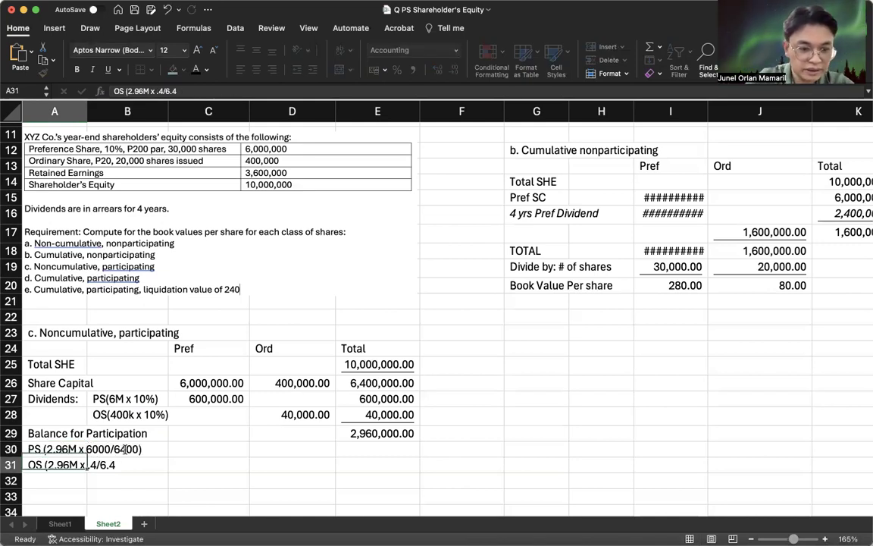
# - Change the ordinary share allocation label in A31 to "OS (2.96M x 400/6400)"
pyautogui.doubleClick(40, 461)
pyautogui.click(90, 464)
pyautogui.press('BackSpace')
pyautogui.press('BackSpace')
pyautogui.write('400')
pyautogui.press('BackSpace')
pyautogui.press('BackSpace')
pyautogui.write('400')
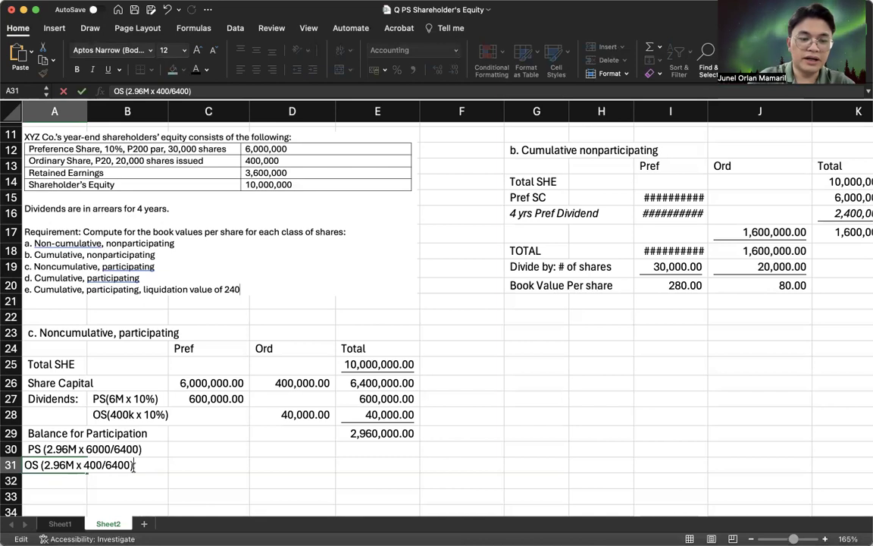
pyautogui.write(')')
# - Compute the preference share's participation in C30 as the balance in E29 times 6000/6400
pyautogui.press('Tab')
pyautogui.press('Tab')
pyautogui.press('Up')
pyautogui.write('=')
pyautogui.press('Up')
pyautogui.press('Right')
pyautogui.press('Right')
pyautogui.write('*')
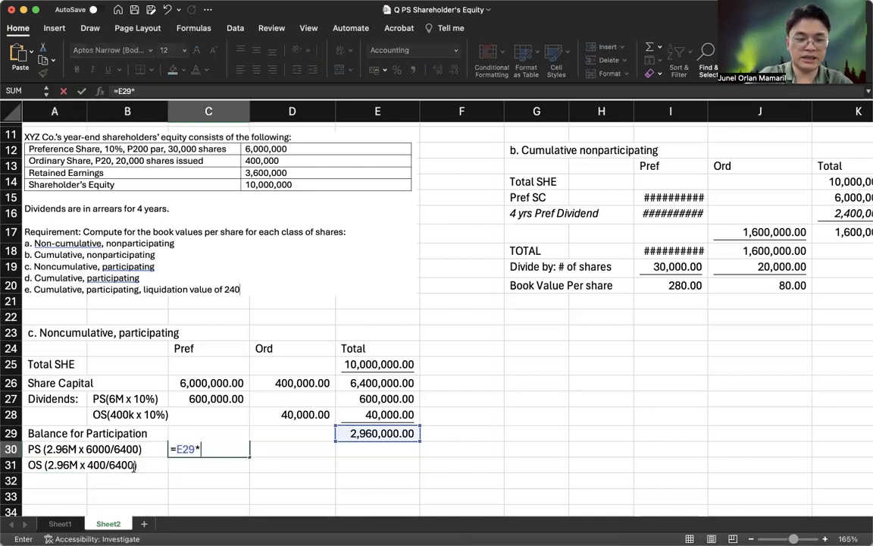
pyautogui.write('6000/6400')
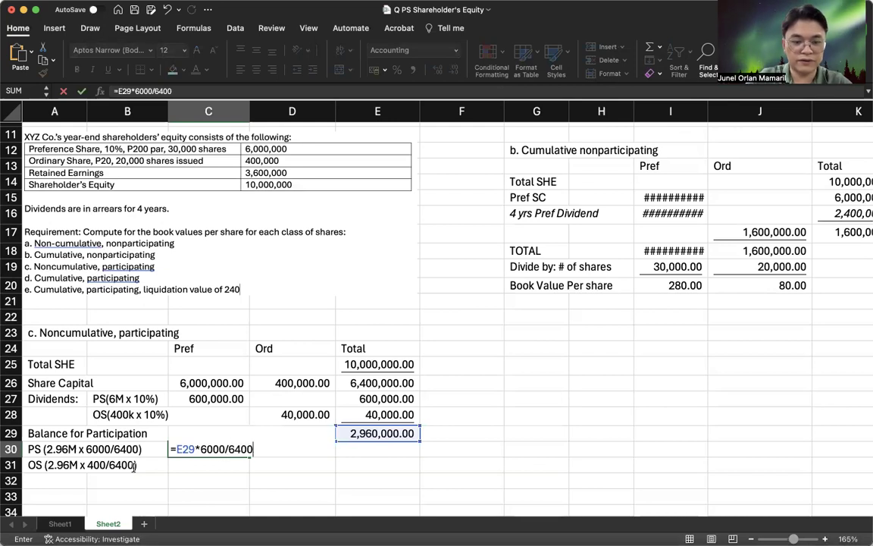
pyautogui.press('Return')
# - Compute the ordinary share's participation in D31 as the balance in E29 times 400/6400
pyautogui.press('Right')
pyautogui.write('=')
pyautogui.press('Right')
pyautogui.press('Up')
pyautogui.press('Up')
pyautogui.write('*400/64')
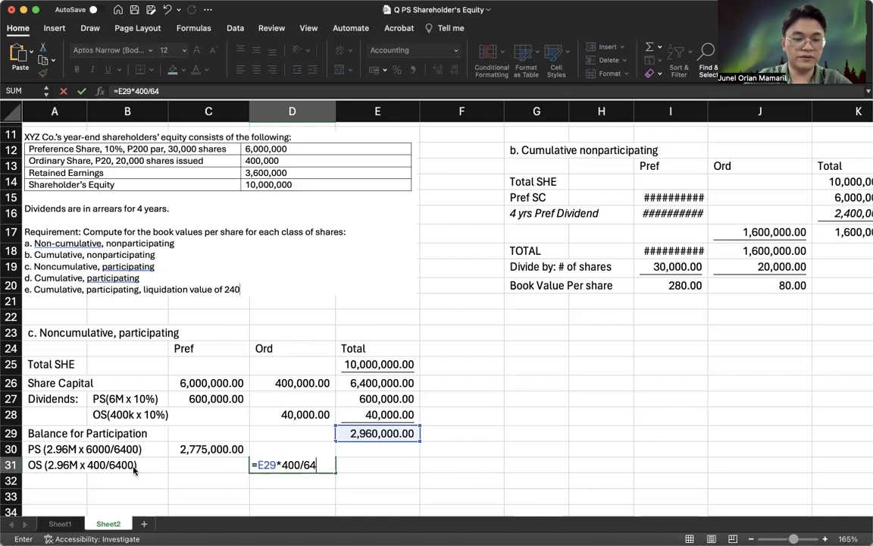
pyautogui.write('00')
pyautogui.press('Return')
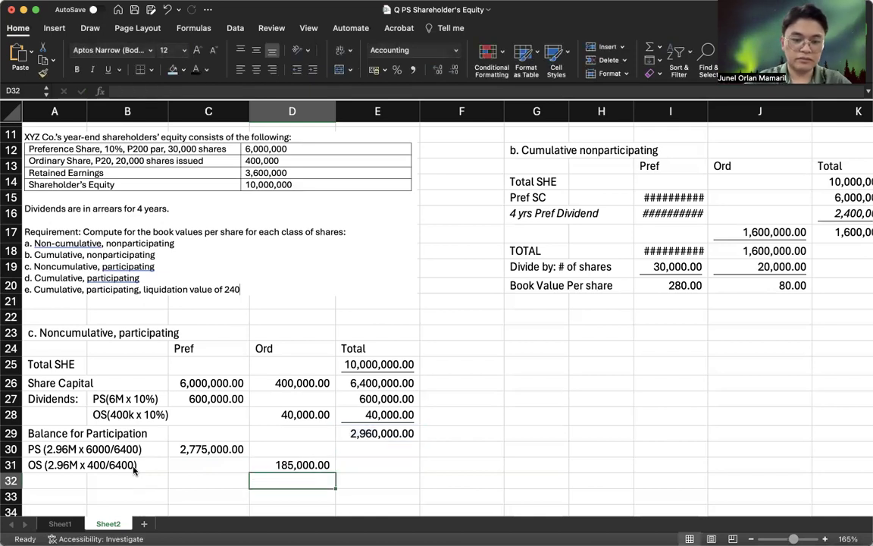
# - Label row 32 as "Equity as Allocated" in A32
pyautogui.press('Left')
pyautogui.press('Left')
pyautogui.press('Left')
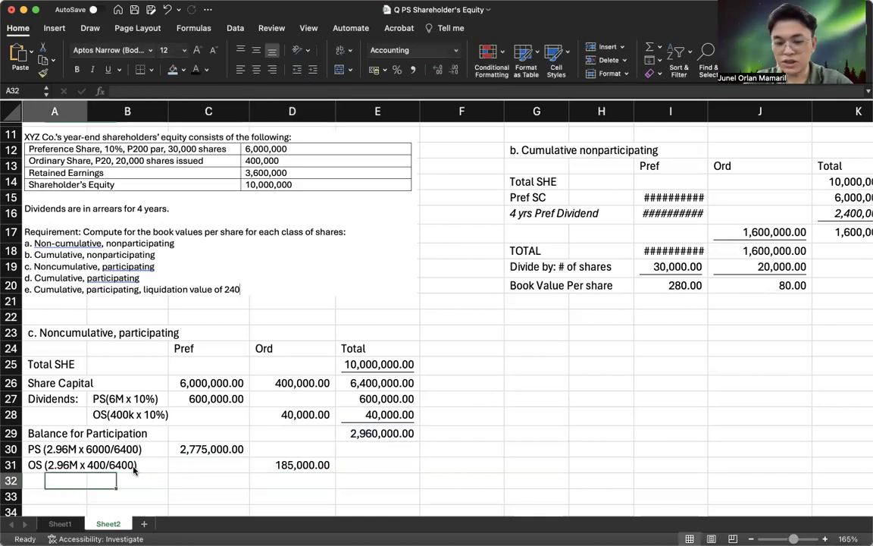
pyautogui.write('Equity as Allocate')
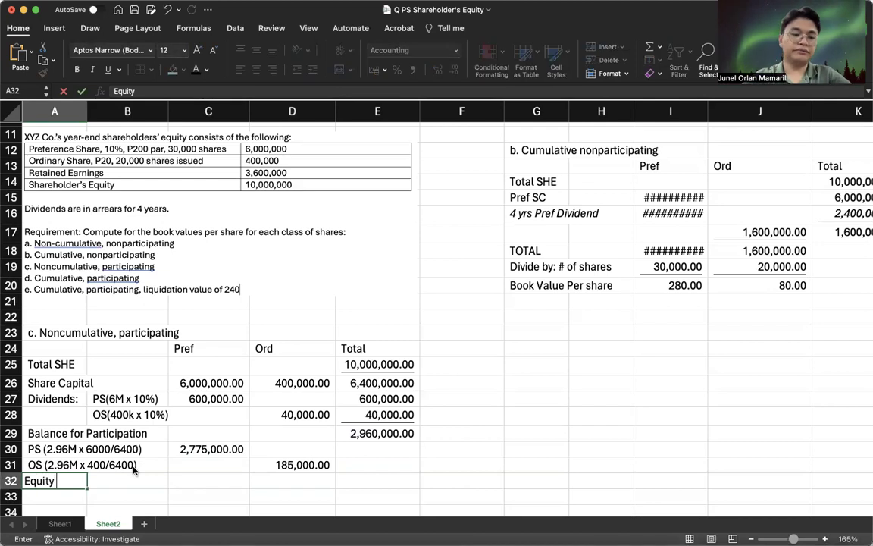
pyautogui.write('d')
# - Total the preference equity in C32 with the sum of C26:C31
pyautogui.press('Right')
pyautogui.press('Right')
pyautogui.write('=sum(')
pyautogui.press('Up')
pyautogui.press('Up')
pyautogui.hotkey('shift', 'Down')
pyautogui.hotkey('shift', 'Up')
pyautogui.hotkey('shift', 'Up')
pyautogui.hotkey('shift', 'Up')
pyautogui.hotkey('shift', 'Up')
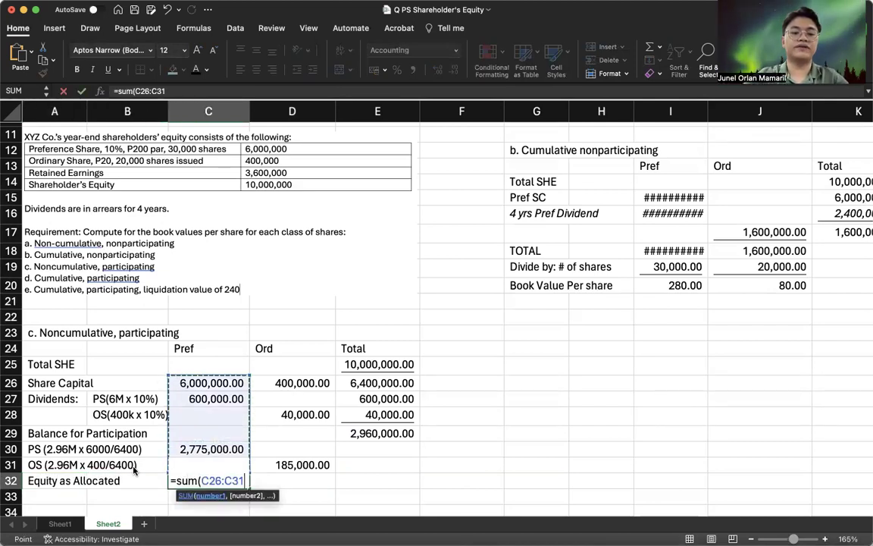
pyautogui.press('Return')
# - Copy the sum formula from C32 to D32 to total the ordinary equity
pyautogui.press('Right')
pyautogui.press('Up')
pyautogui.press('Left')
pyautogui.hotkey('ctrl', 'c')
pyautogui.hotkey('ctrl', 'Right')
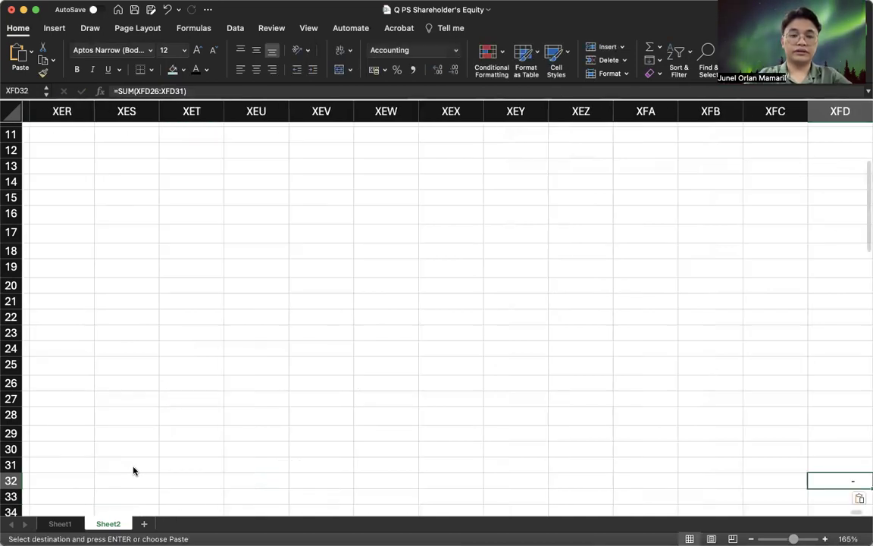
pyautogui.hotkey('ctrl', 'Left')
pyautogui.click(136, 475)
pyautogui.hotkey('ctrl', 'v')
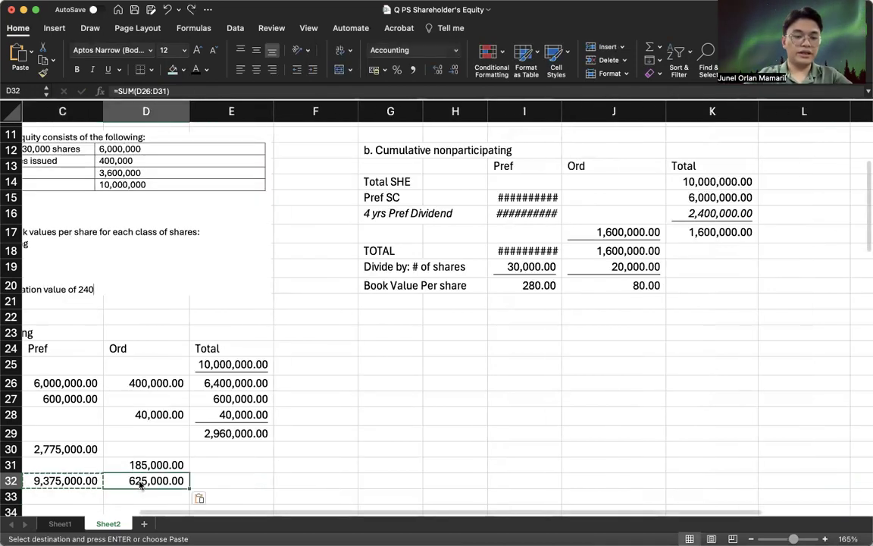
# - Label row 33 as "Divide by: # of shares" in A33
pyautogui.press('Home')
pyautogui.click(81, 495)
pyautogui.write('Divide vby')
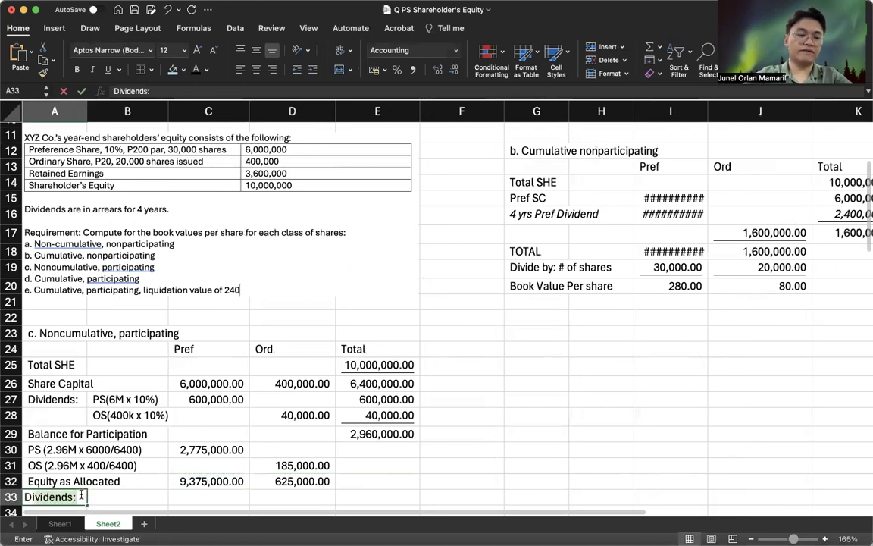
pyautogui.press('BackSpace')
pyautogui.press('BackSpace')
pyautogui.press('BackSpace')
pyautogui.write('by: # of shares')
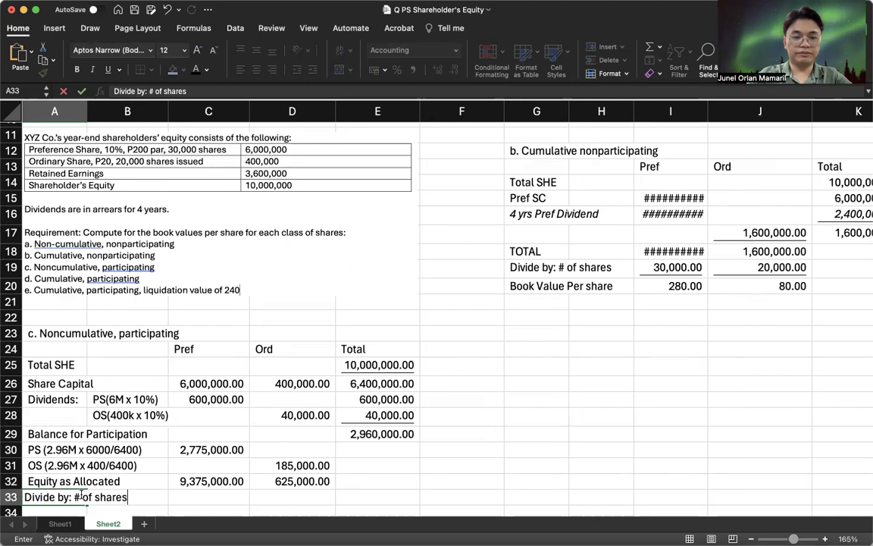
# - Enter 30000 preference shares in C33 and 20000 ordinary shares in D33, and underline both amounts
pyautogui.press('Tab')
pyautogui.press('Tab')
pyautogui.write('30000')
pyautogui.press('Tab')
pyautogui.write('20000')
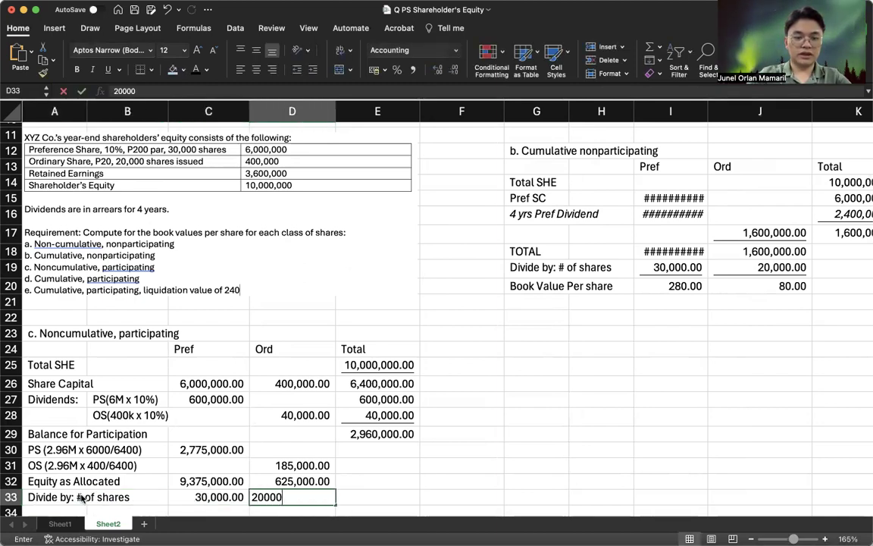
pyautogui.press('Return')
pyautogui.press('Up')
pyautogui.hotkey('shift', 'Right')
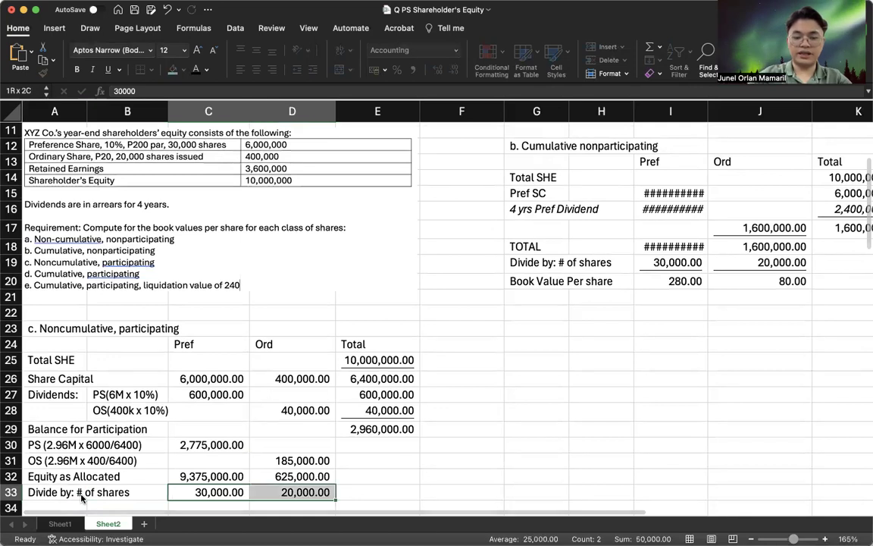
pyautogui.press('super+u')
# - Label row 34 as "BPS" and compute the preference book value per share in C34 as C32/C33
pyautogui.click(81, 505)
pyautogui.write('BPs')
pyautogui.press('Tab')
pyautogui.press('Tab')
pyautogui.write('=C32/C33')
pyautogui.scroll(-1, 81, 494)
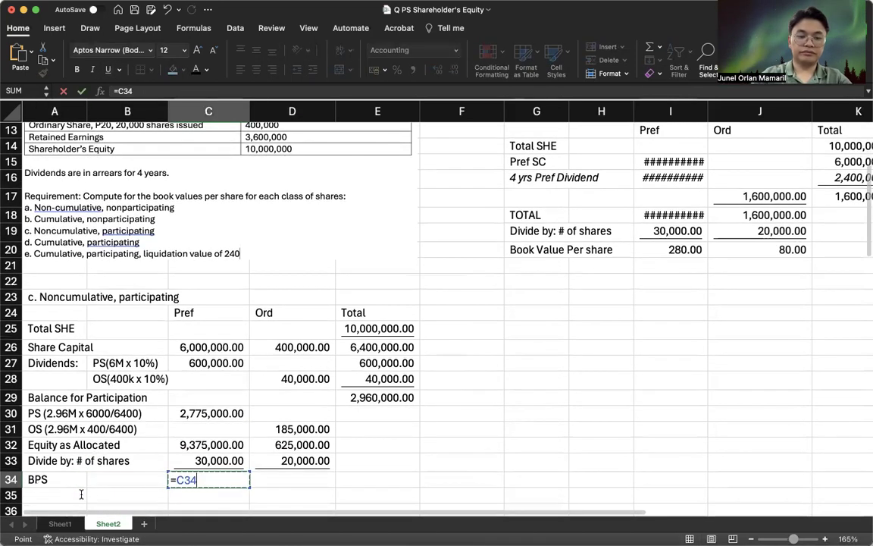
pyautogui.press('Return')
# - Copy the book value per share formula from C34 to D34 for the ordinary shares
pyautogui.press('Up')
pyautogui.press('Right')
pyautogui.press('Right')
pyautogui.press('super+c')
pyautogui.press('Right')
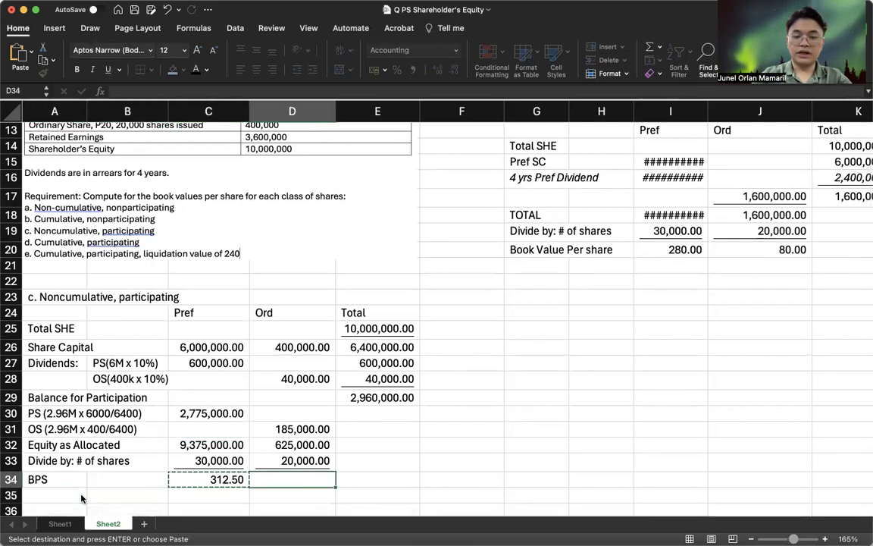
pyautogui.press('super+v')
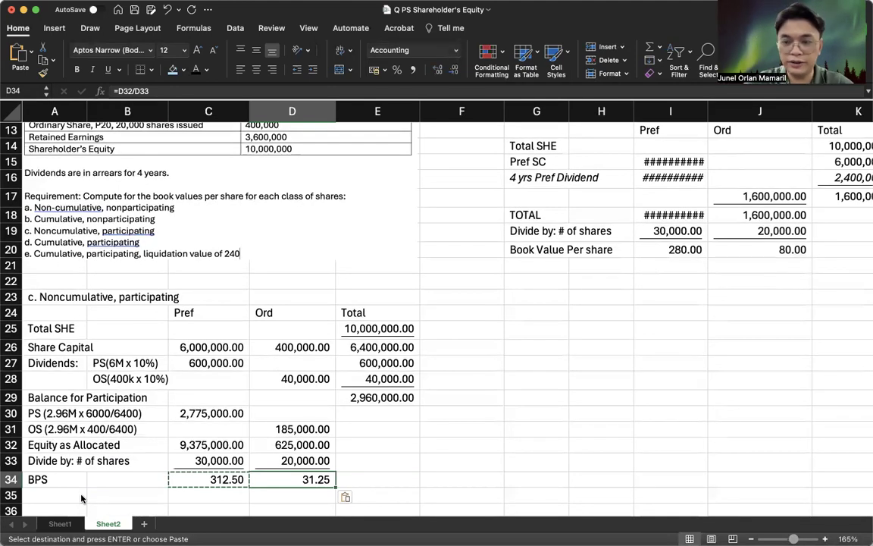
# - Review the share capital, dividends, participation balance and allocation ratios in rows 26 to 31
pyautogui.click(329, 413)
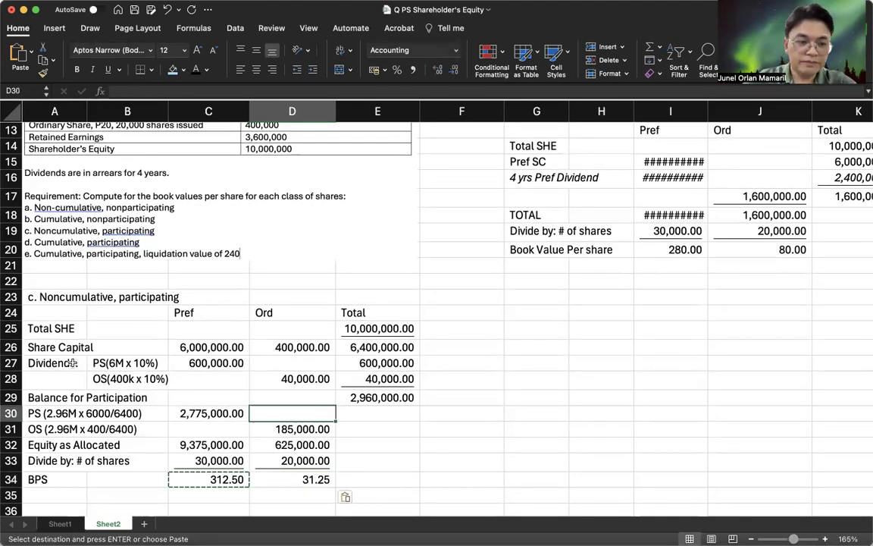
pyautogui.moveTo(70, 347); pyautogui.dragTo(361, 347)
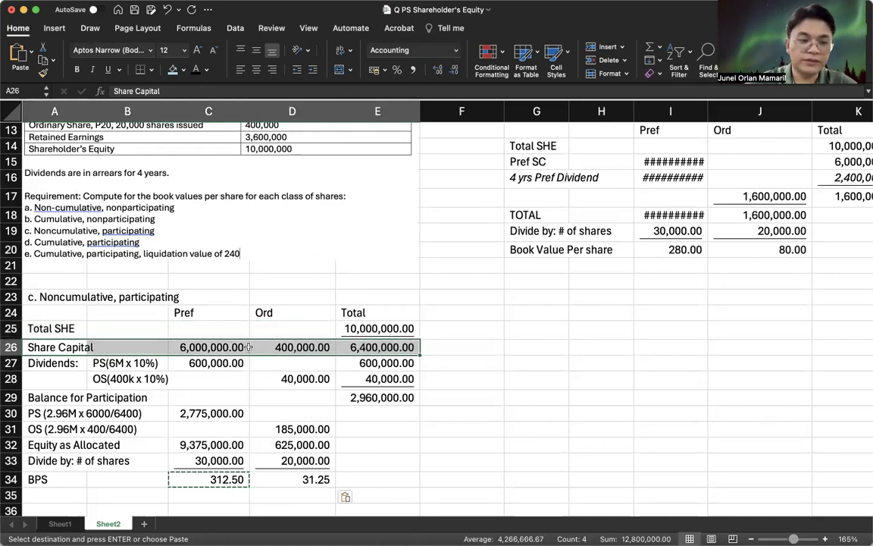
pyautogui.moveTo(72, 363); pyautogui.dragTo(392, 383)
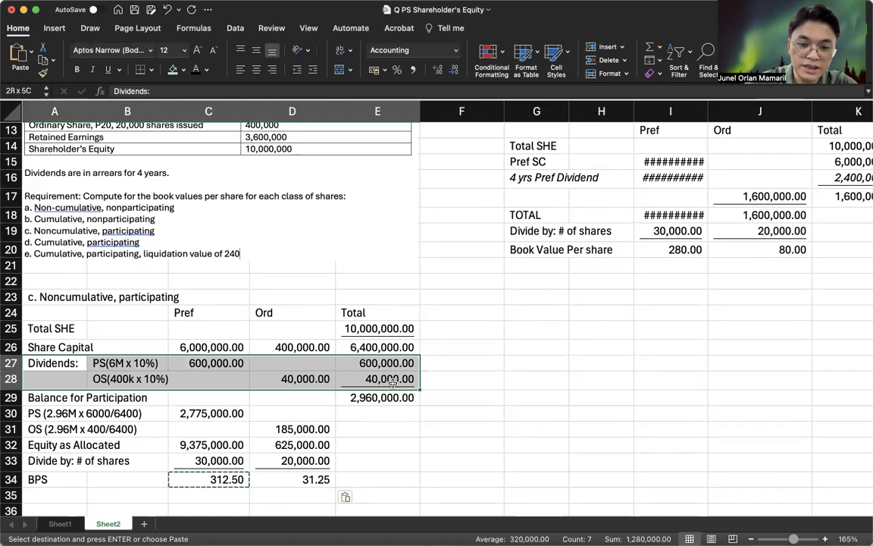
pyautogui.moveTo(129, 379); pyautogui.dragTo(390, 379)
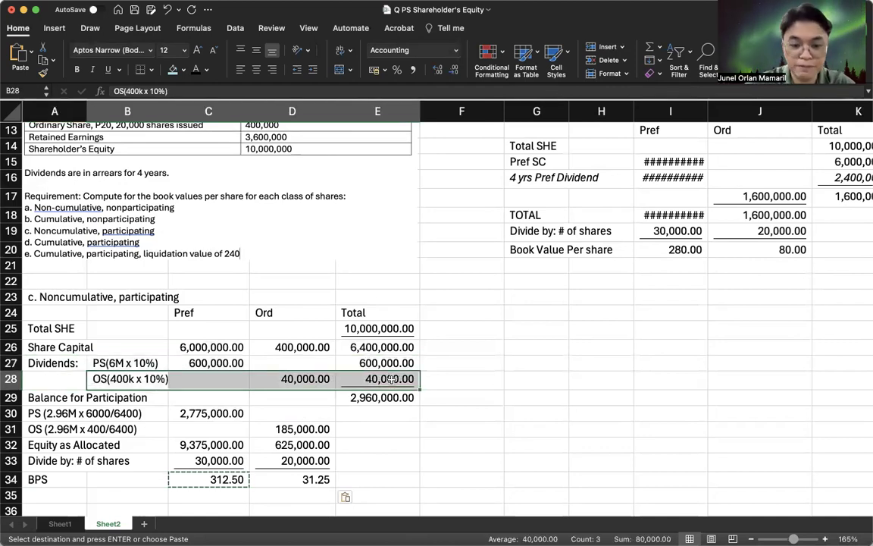
pyautogui.click(395, 395)
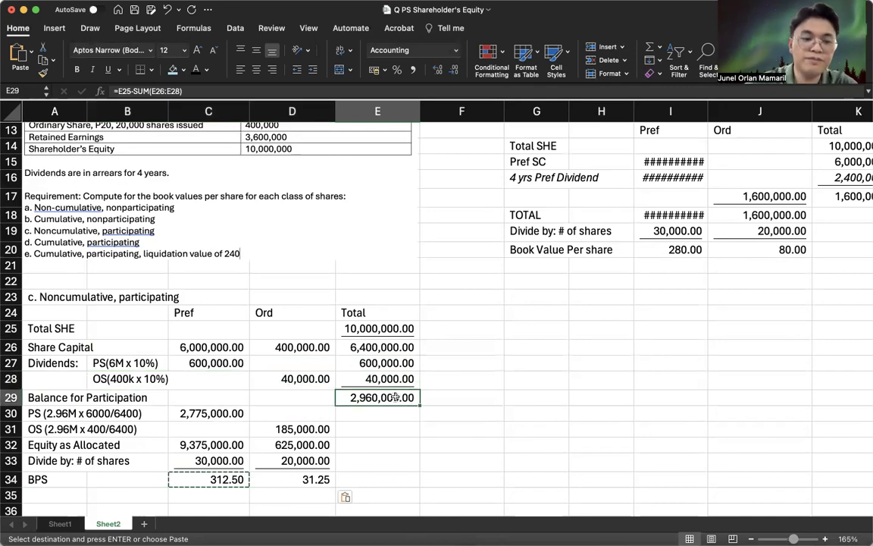
pyautogui.click(127, 413)
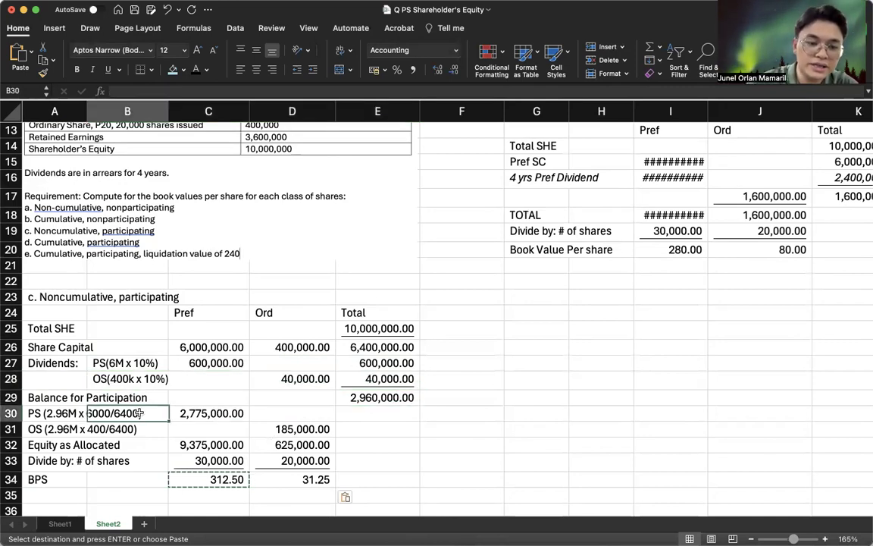
pyautogui.press('Down')
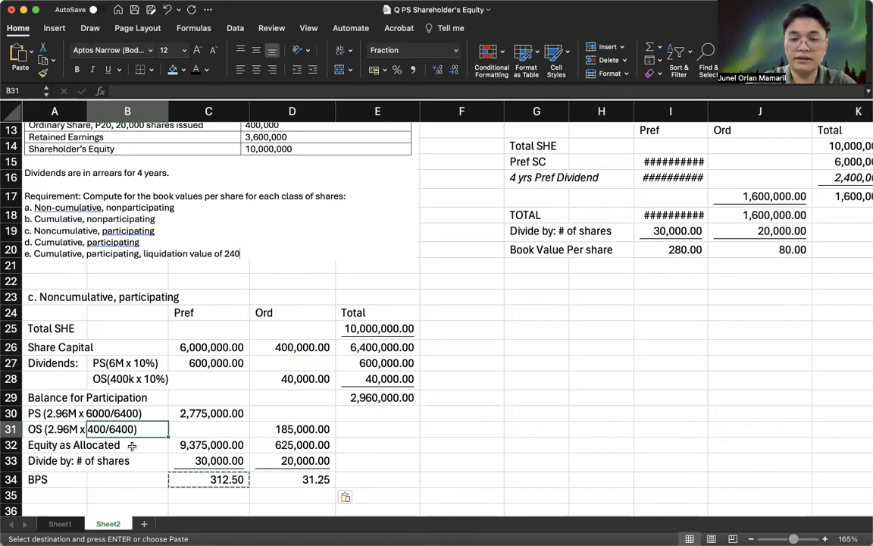
# - Enter the heading "d. Cumulative and participating" in G23
pyautogui.click(528, 297)
pyautogui.write('d. cumu')
pyautogui.press('BackSpace')
pyautogui.press('BackSpace')
pyautogui.press('BackSpace')
pyautogui.write('m')
pyautogui.press('BackSpace')
pyautogui.press('BackSpace')
pyautogui.write('umul')
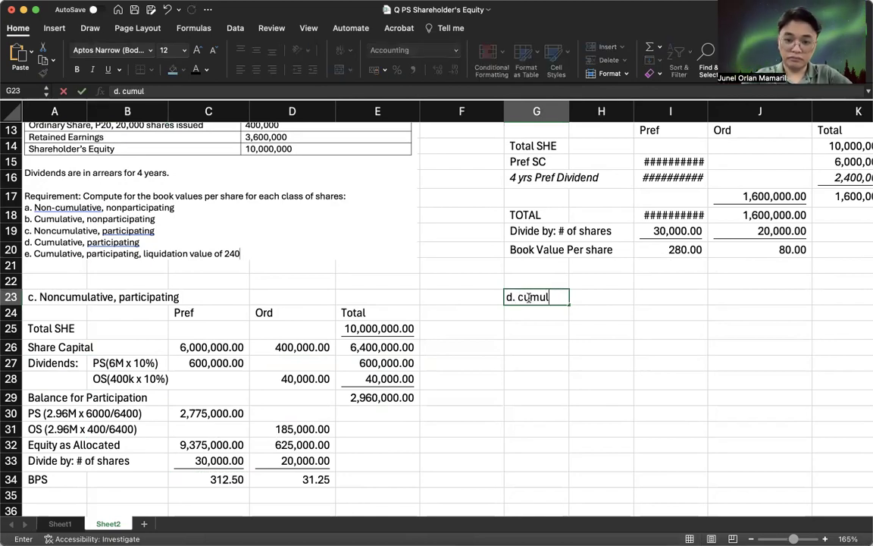
pyautogui.write('ative and participating')
pyautogui.moveTo(527, 298); pyautogui.dragTo(520, 297)
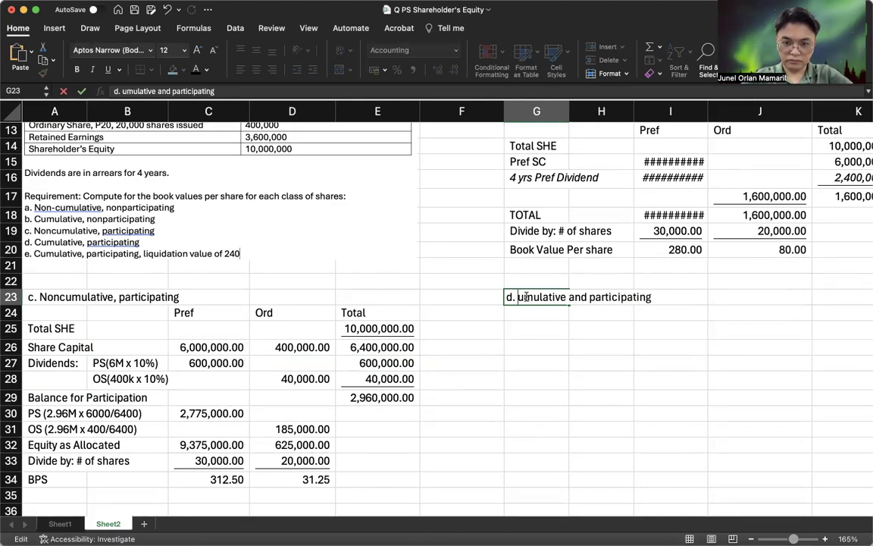
pyautogui.write('C')
pyautogui.press('Return')
# - Copy the noncumulative, participating computation in A24:E34 to G24 under the new heading
pyautogui.moveTo(92, 311); pyautogui.dragTo(394, 479)
pyautogui.press('super+c')
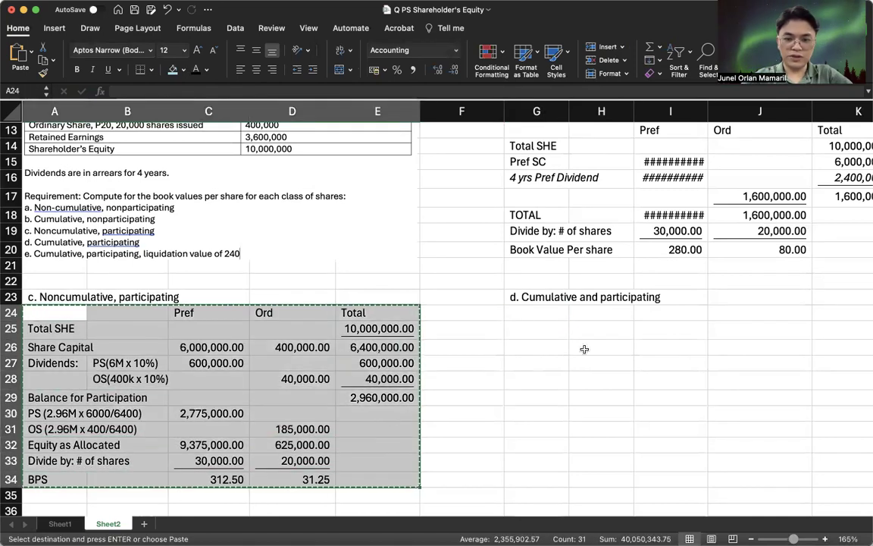
pyautogui.click(531, 312)
pyautogui.press('super+v')
# - Change the preference dividend label in H27 to "PS(6M x 10% x 4 yrs)"
pyautogui.hscroll(5, 544, 322)
pyautogui.hscroll(5, 544, 322)
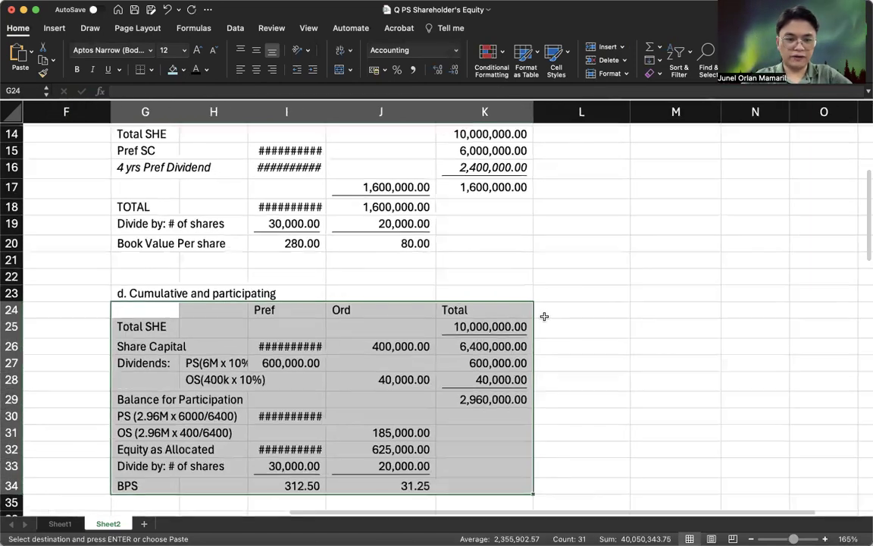
pyautogui.click(551, 327)
pyautogui.scroll(1, 551, 328)
pyautogui.doubleClick(196, 379)
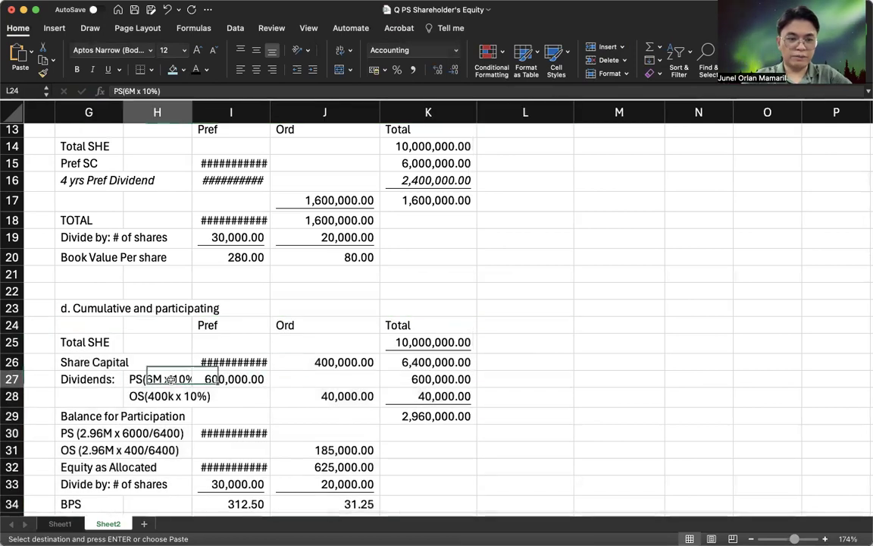
pyautogui.write('x 4 yrs')
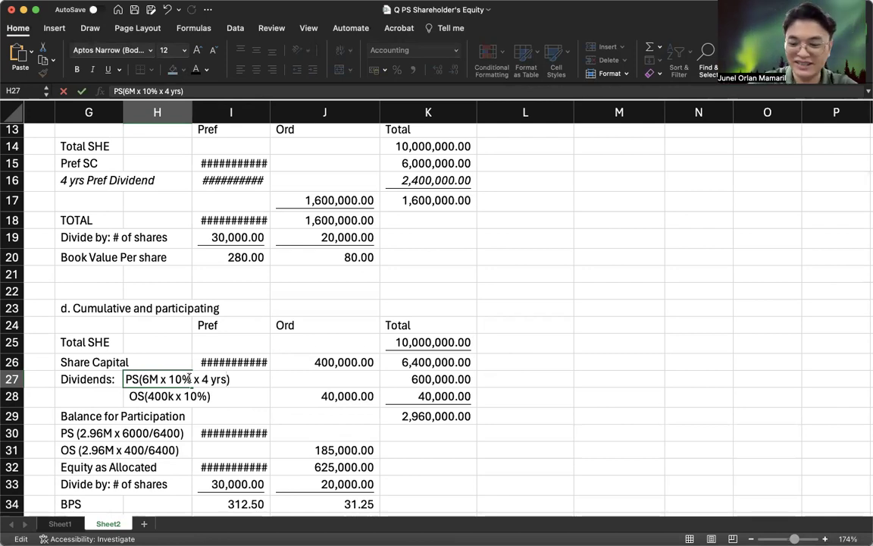
pyautogui.press('Return')
# - Change the preference dividend formula in I27 to =6000000*0.1*4 to cover four years
pyautogui.doubleClick(233, 379)
pyautogui.click(273, 380)
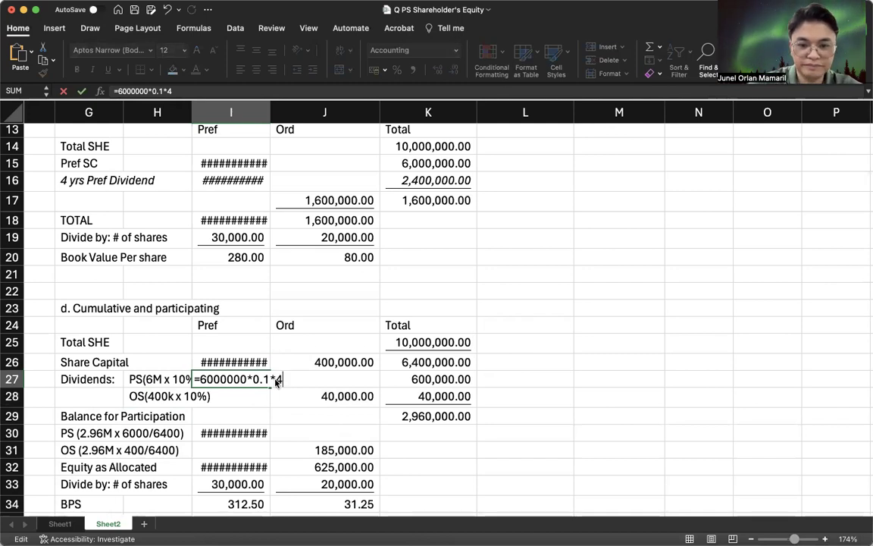
pyautogui.press('Return')
pyautogui.click(429, 395)
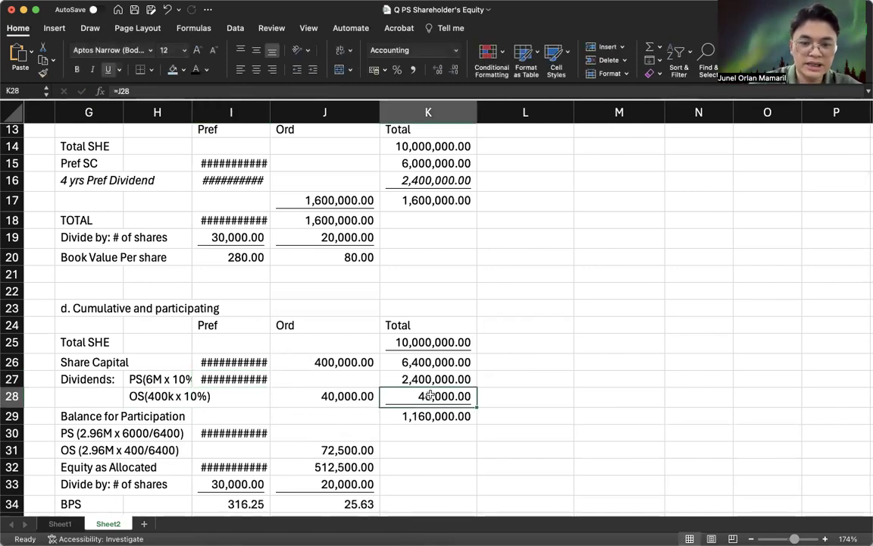
# - Widen column I to fit the preference amounts, and check the dividend and participation balance cells in rows 27 to 29
pyautogui.moveTo(270, 120); pyautogui.dragTo(279, 120)
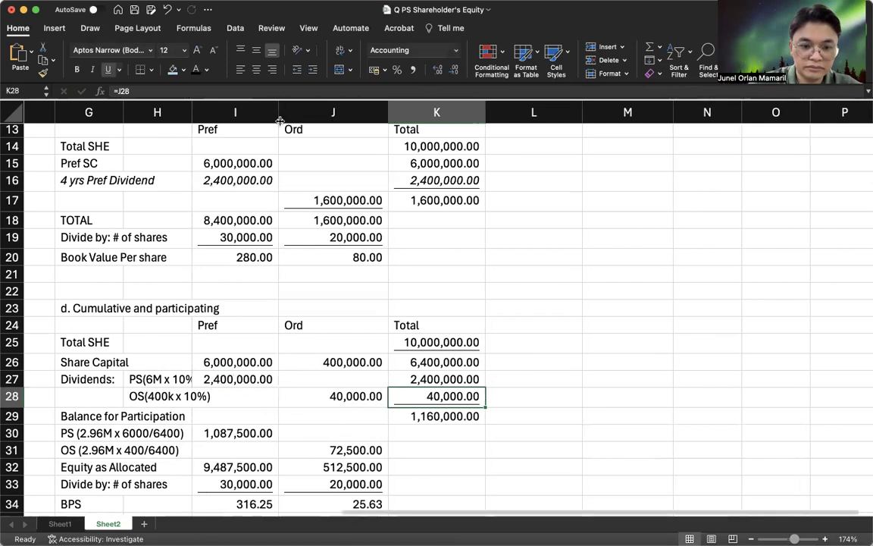
pyautogui.click(512, 341)
pyautogui.scroll(-1, 512, 341)
pyautogui.click(446, 379)
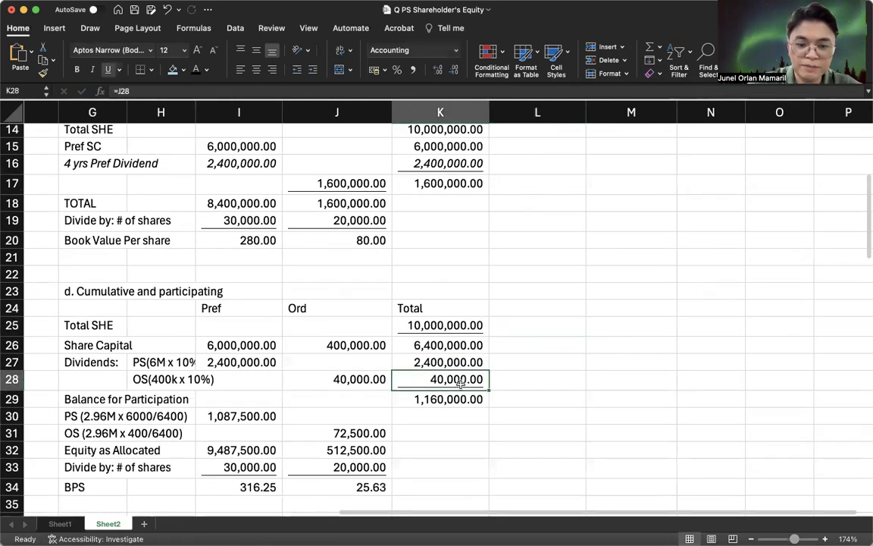
pyautogui.click(457, 400)
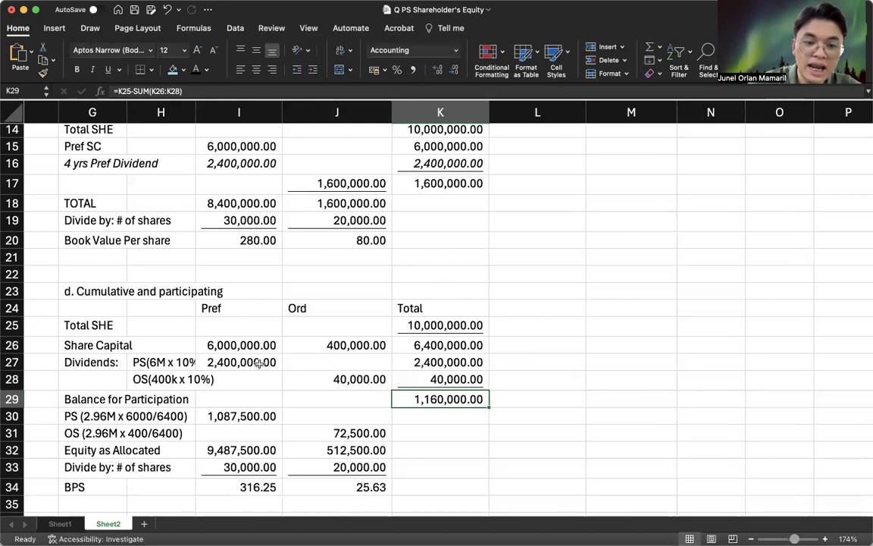
pyautogui.moveTo(235, 362); pyautogui.dragTo(465, 363)
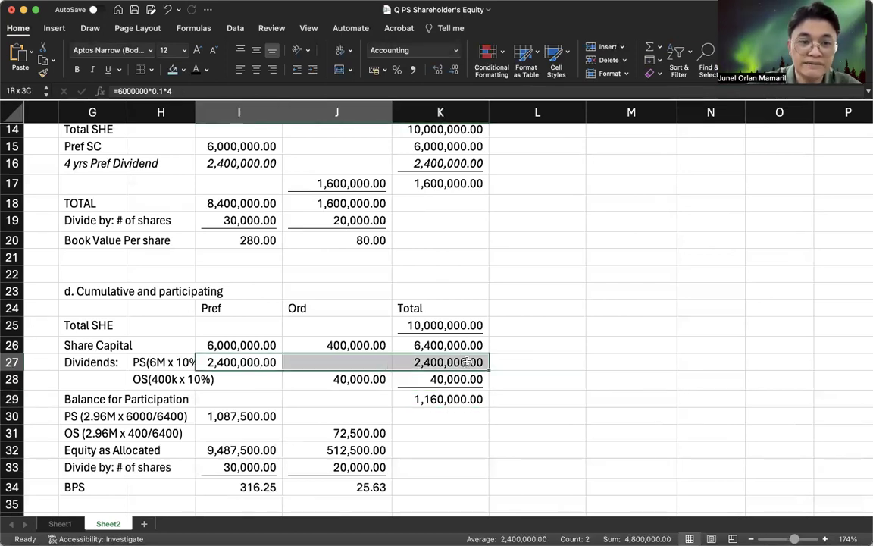
pyautogui.click(456, 450)
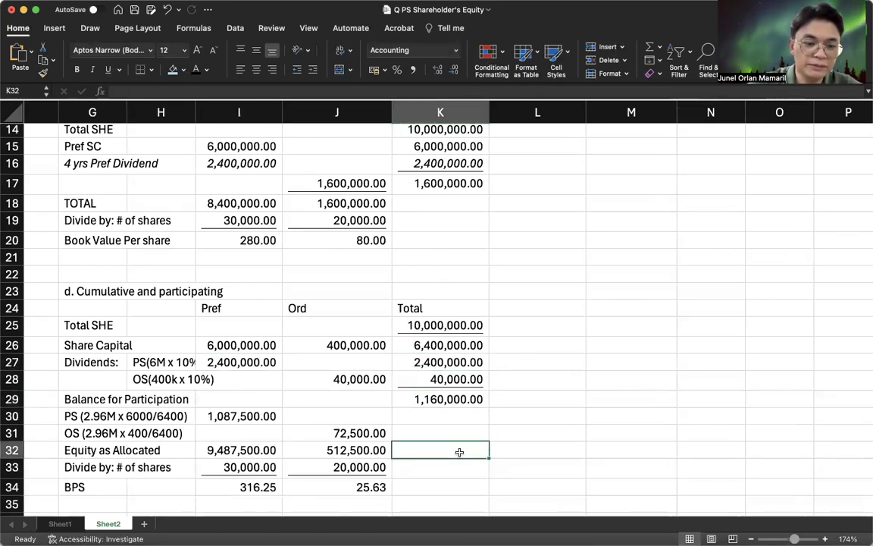
# - Change the preference participation label in G30 to "PS (1.16M x 6000/6400)"
pyautogui.doubleClick(90, 416)
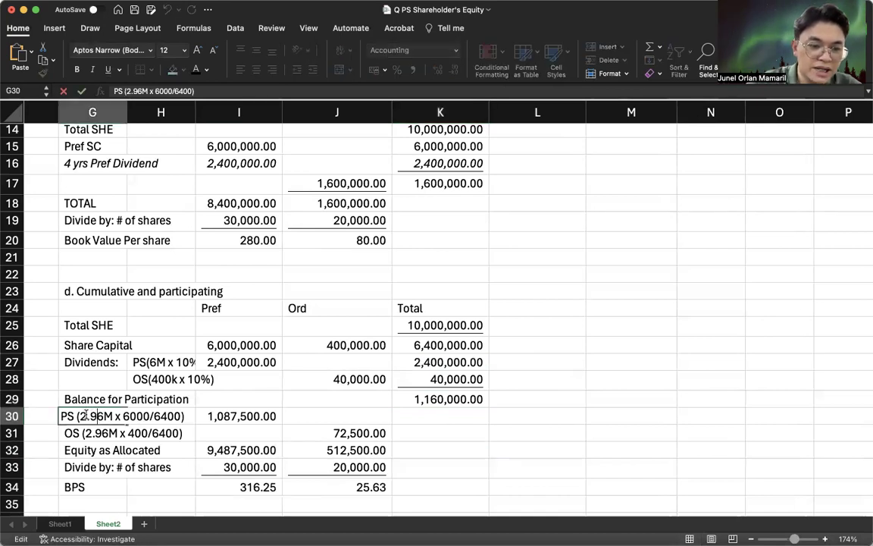
pyautogui.press('BackSpace')
pyautogui.write('1')
pyautogui.click(100, 415)
pyautogui.press('BackSpace')
pyautogui.write('1')
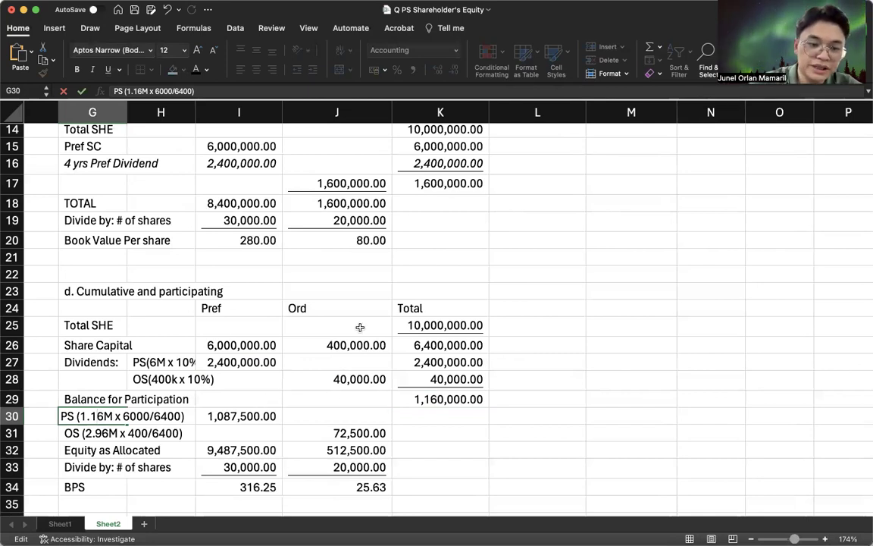
# - Change the ordinary participation label in G31 to "OS (1.16M x 400/6400)"
pyautogui.click(93, 432)
pyautogui.doubleClick(94, 433)
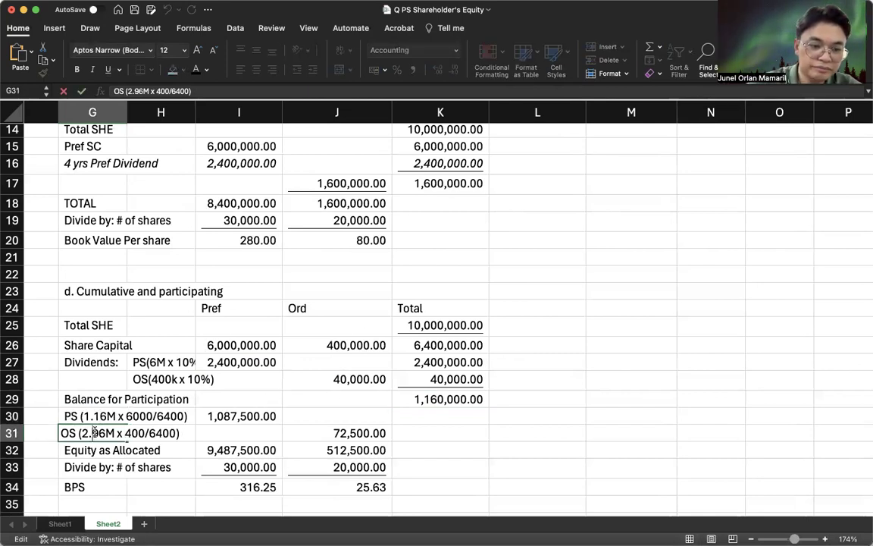
pyautogui.press('BackSpace')
pyautogui.press('BackSpace')
pyautogui.press('BackSpace')
pyautogui.write('1.16')
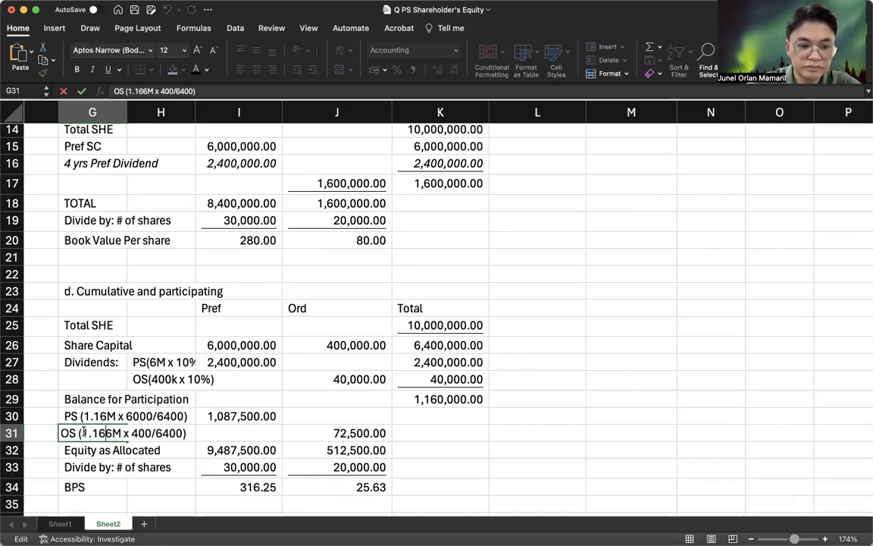
pyautogui.press('BackSpace')
pyautogui.press('Return')
# - Check the participation allocation formulas for the preference shares in I30 and the ordinary shares in J31
pyautogui.click(233, 416)
pyautogui.write('=K29*6000/6400')
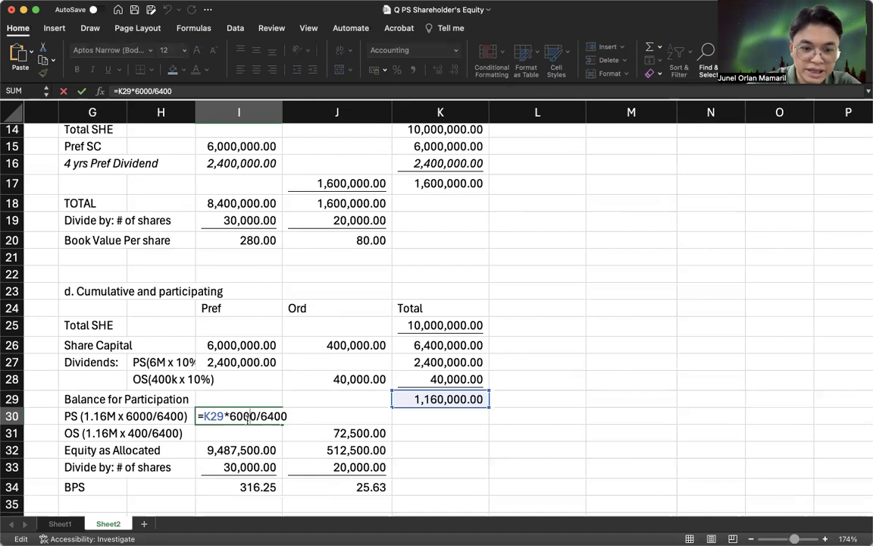
pyautogui.press('Left')
pyautogui.press('Left')
pyautogui.press('Left')
pyautogui.press('Left')
pyautogui.press('Left')
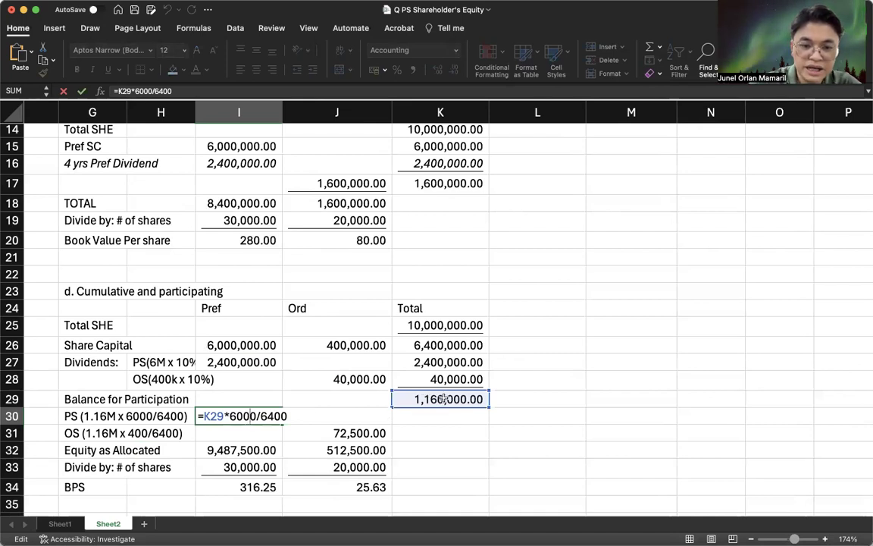
pyautogui.press('Return')
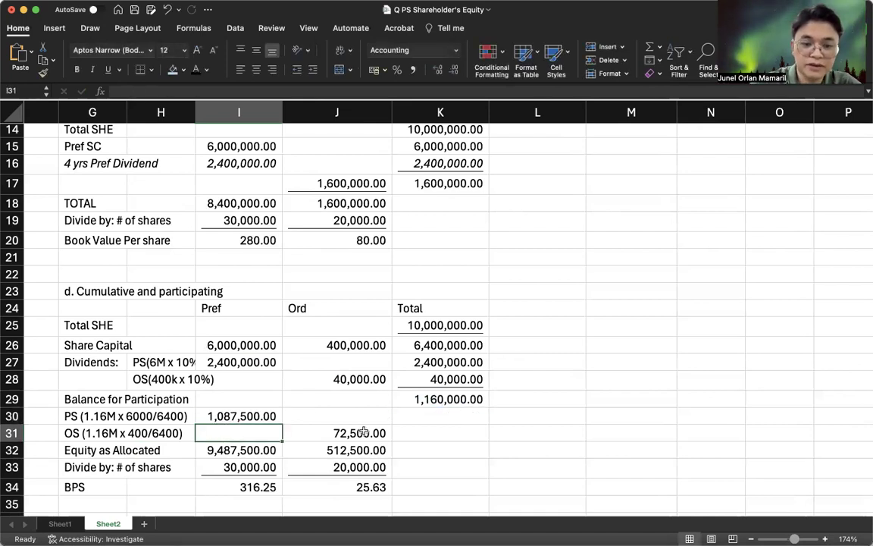
pyautogui.press('Right')
pyautogui.press('F2')
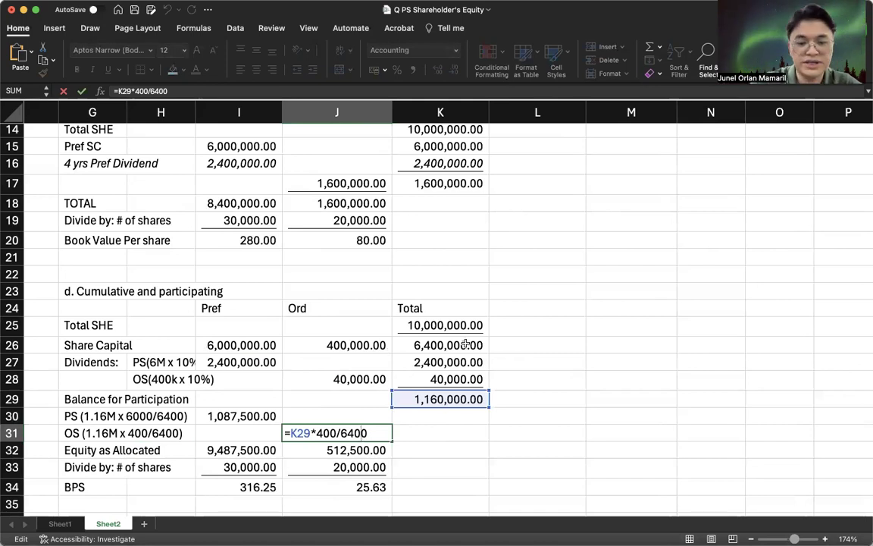
pyautogui.press('Return')
# - Underline the last participation allocation row in I31:J31, above the allocated equity
pyautogui.moveTo(241, 433); pyautogui.dragTo(340, 428)
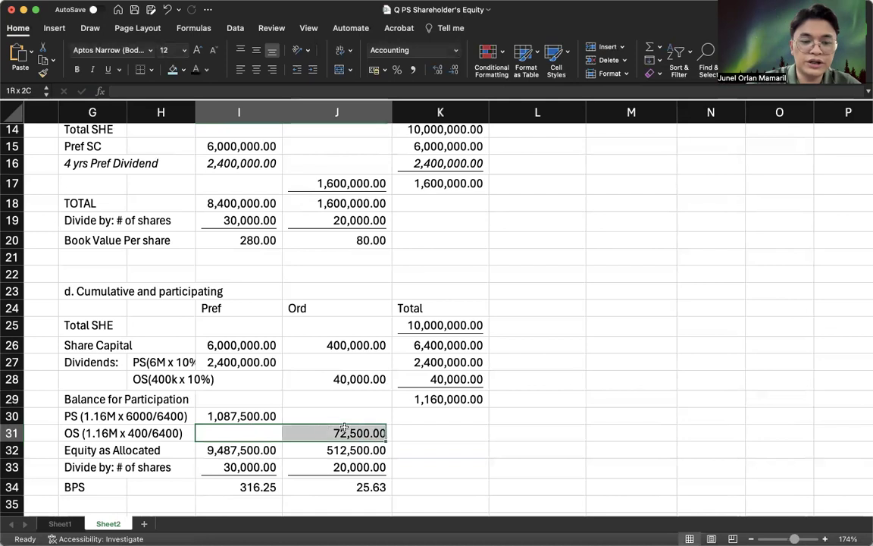
pyautogui.press('super+u')
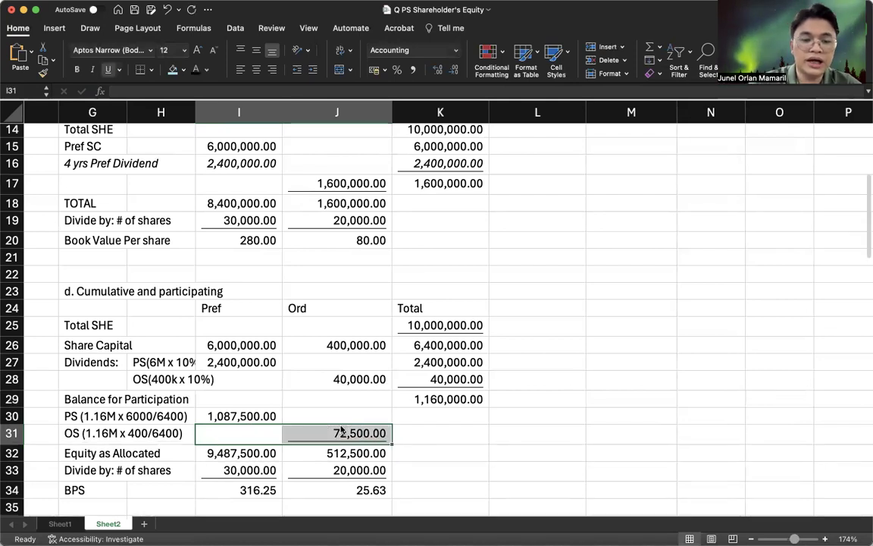
# - Review the allocated equity, number of shares and book value per share for both share classes in rows 32 to 34
pyautogui.click(254, 453)
pyautogui.click(348, 452)
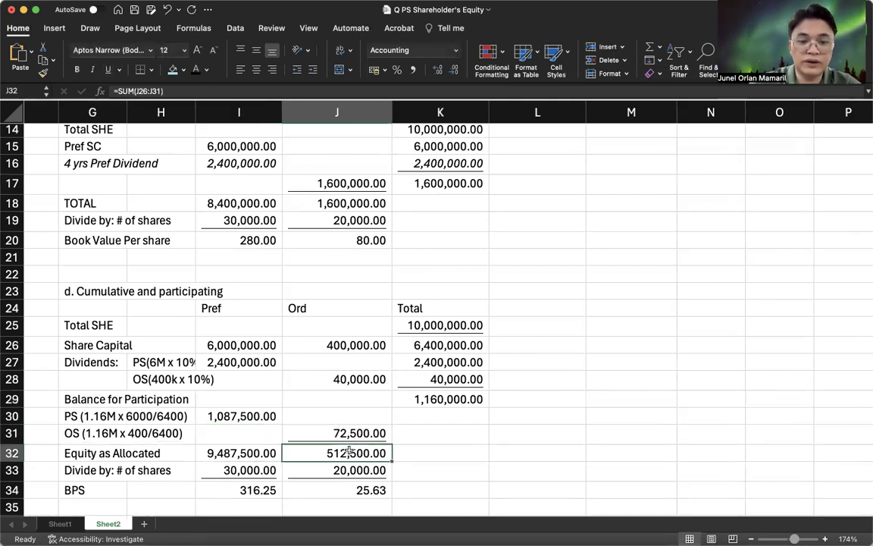
pyautogui.moveTo(242, 470); pyautogui.dragTo(354, 470)
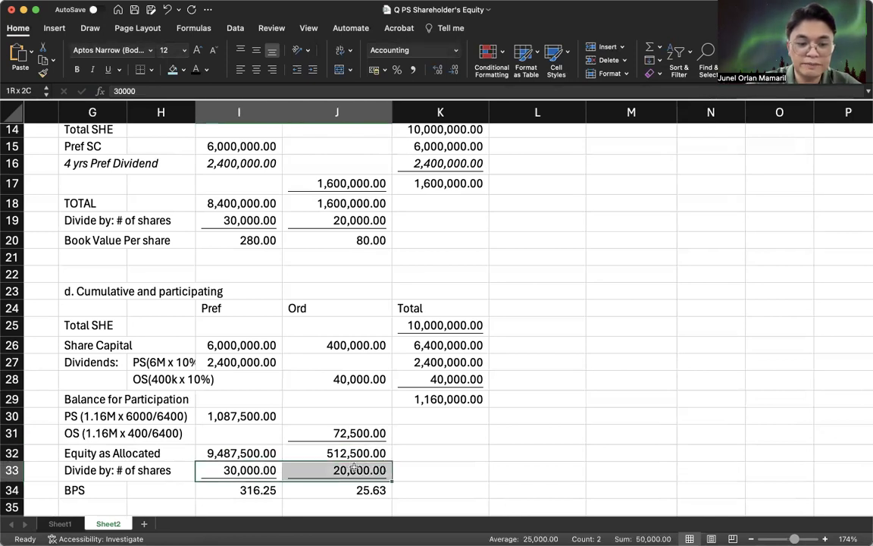
pyautogui.click(467, 454)
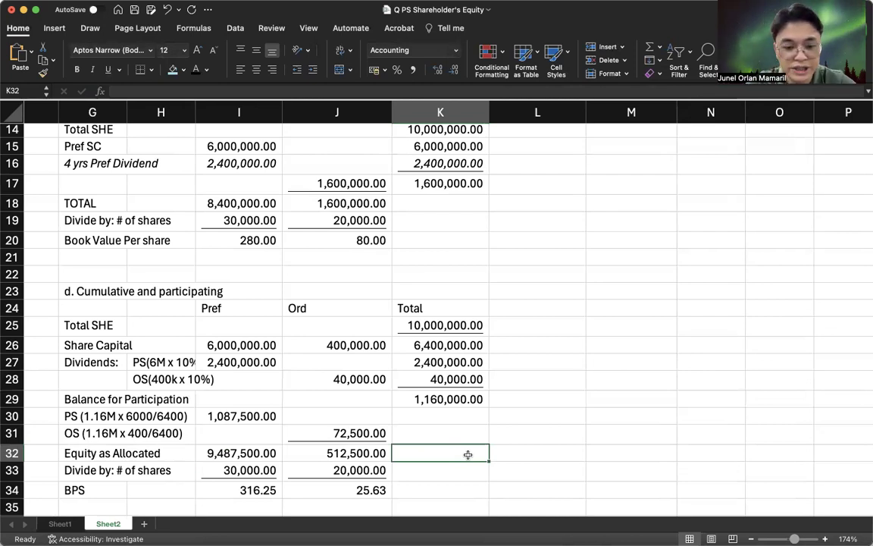
pyautogui.click(258, 490)
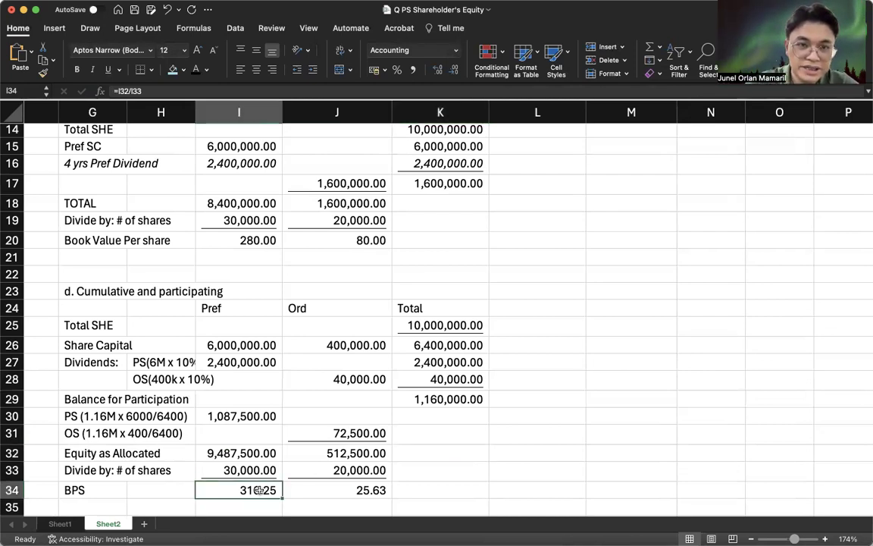
pyautogui.click(319, 491)
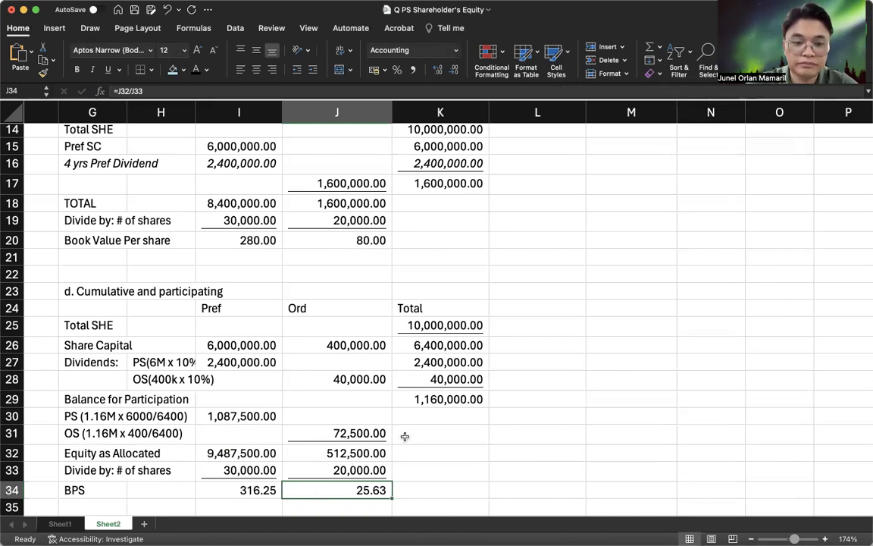
# - Move the XYZ Co. problem statement picture up so it no longer covers the noncumulative, nonparticipating computation starting in row 12
pyautogui.scroll(-5, 403, 434)
pyautogui.hscroll(-4, 405, 436)
pyautogui.hscroll(-2, 405, 437)
pyautogui.scroll(1, 405, 436)
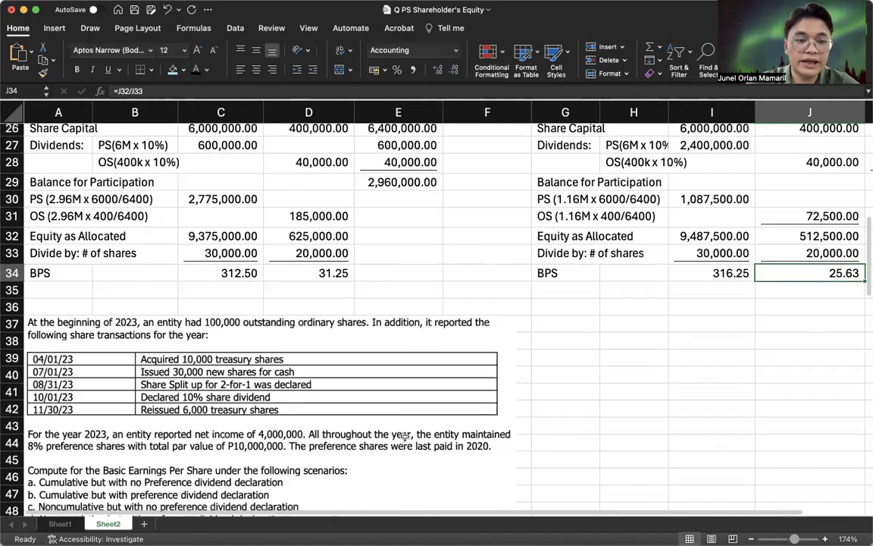
pyautogui.scroll(7, 405, 436)
pyautogui.scroll(-2, 405, 437)
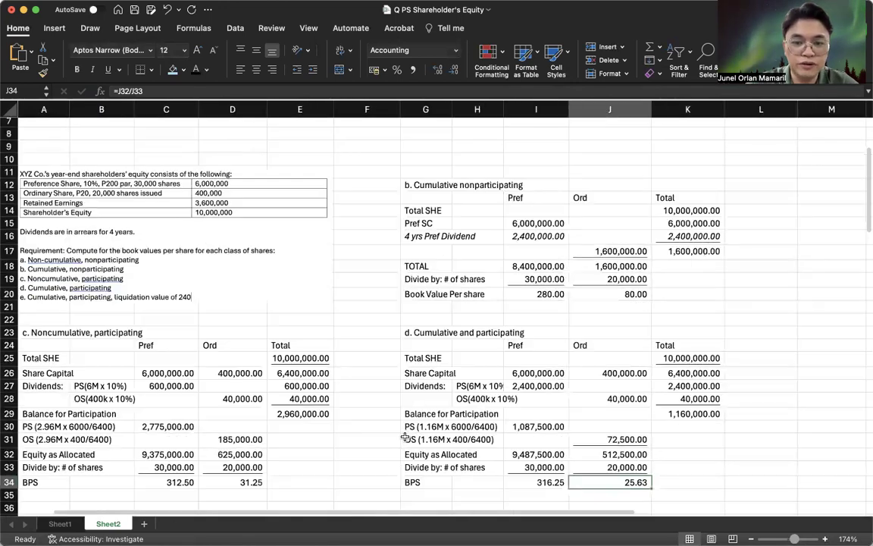
pyautogui.scroll(-1, 406, 440)
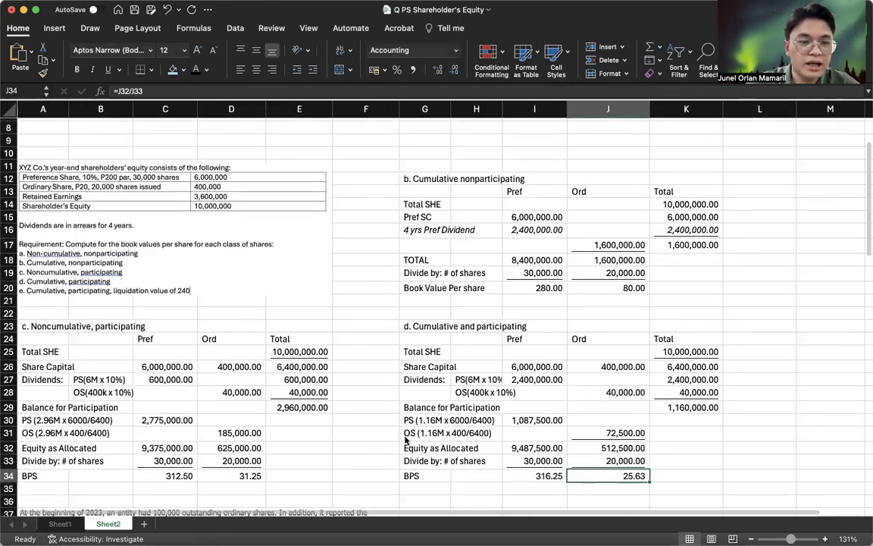
pyautogui.scroll(3, 151, 225)
pyautogui.click(152, 226)
pyautogui.moveTo(152, 226); pyautogui.dragTo(147, 167)
pyautogui.click(159, 268)
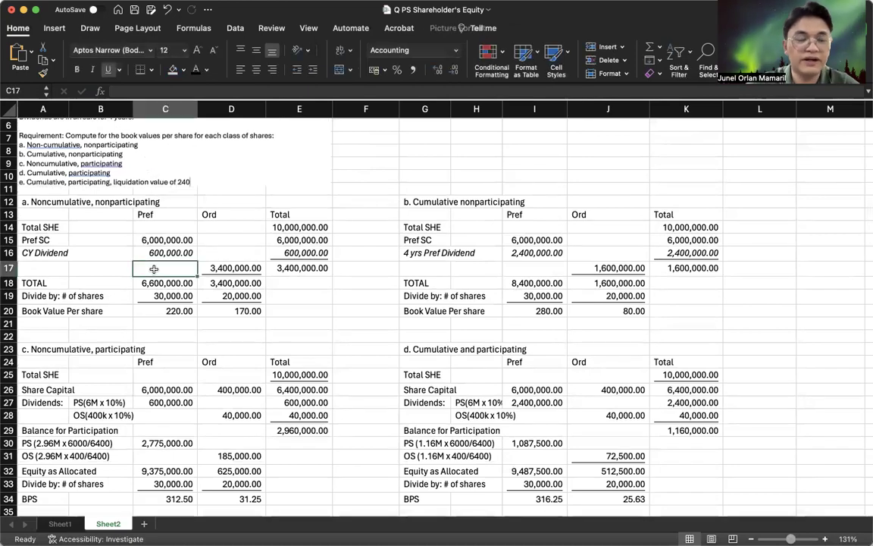
# - Compare the preference dividends in row 16 and the share capital and dividend rows 26 to 28 across the four scenarios
pyautogui.scroll(-4, 154, 269)
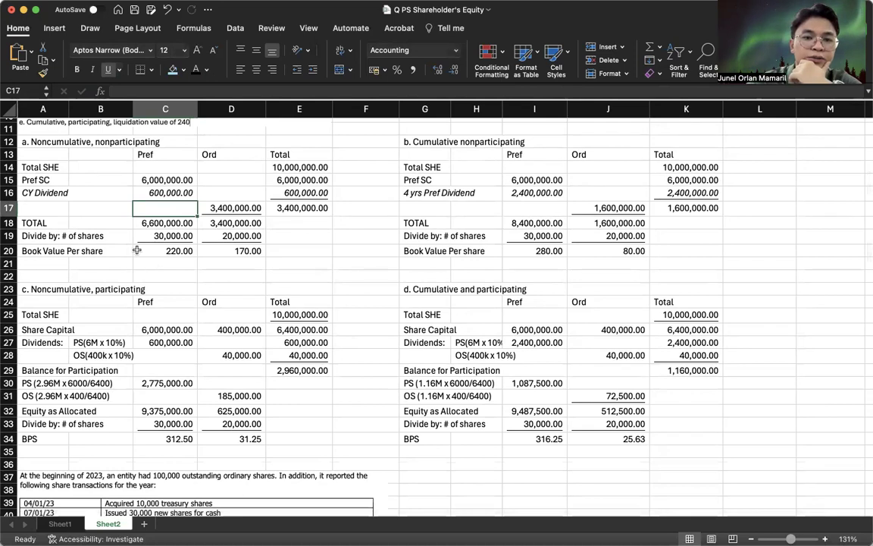
pyautogui.moveTo(134, 202); pyautogui.dragTo(686, 194)
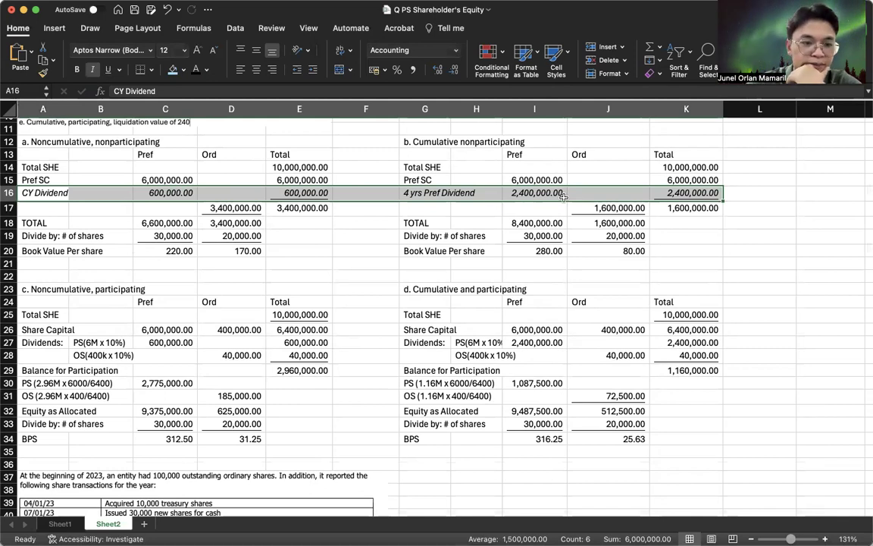
pyautogui.click(299, 288)
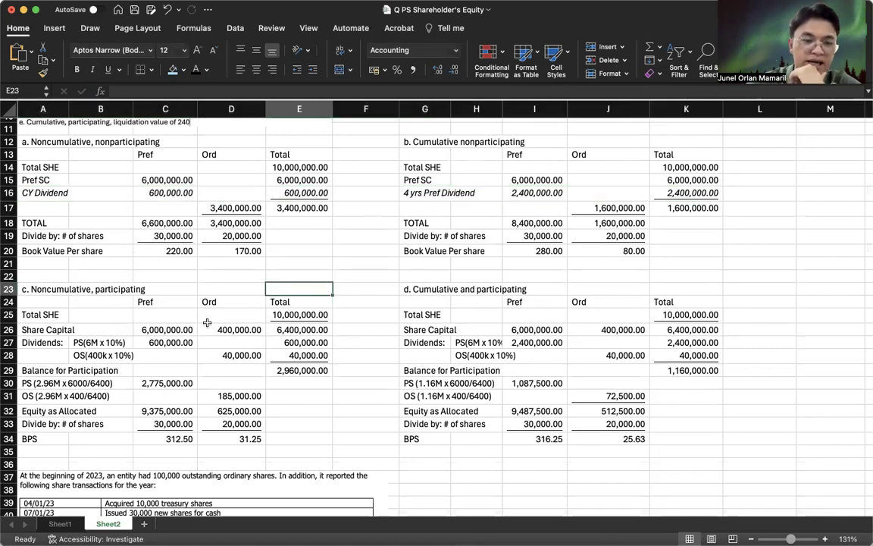
pyautogui.moveTo(46, 329); pyautogui.dragTo(680, 330)
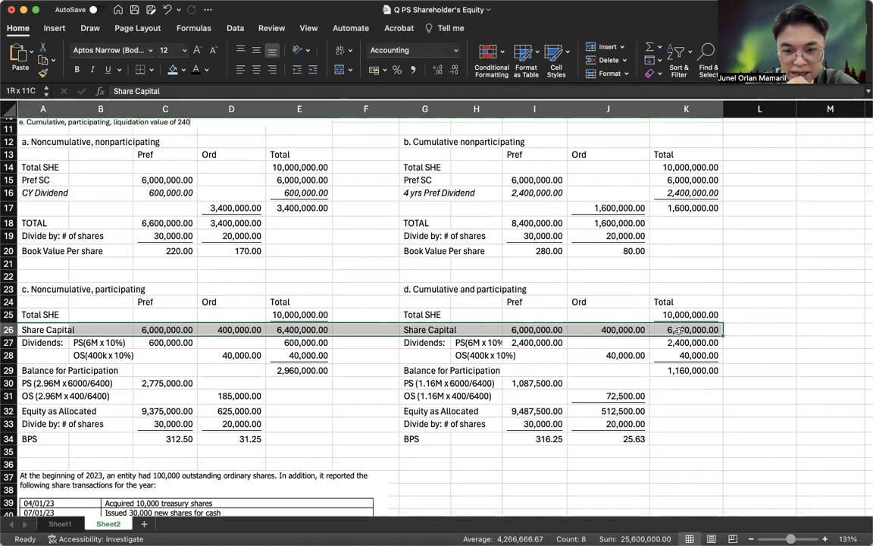
pyautogui.moveTo(33, 342); pyautogui.dragTo(258, 342)
pyautogui.moveTo(347, 345); pyautogui.dragTo(686, 354)
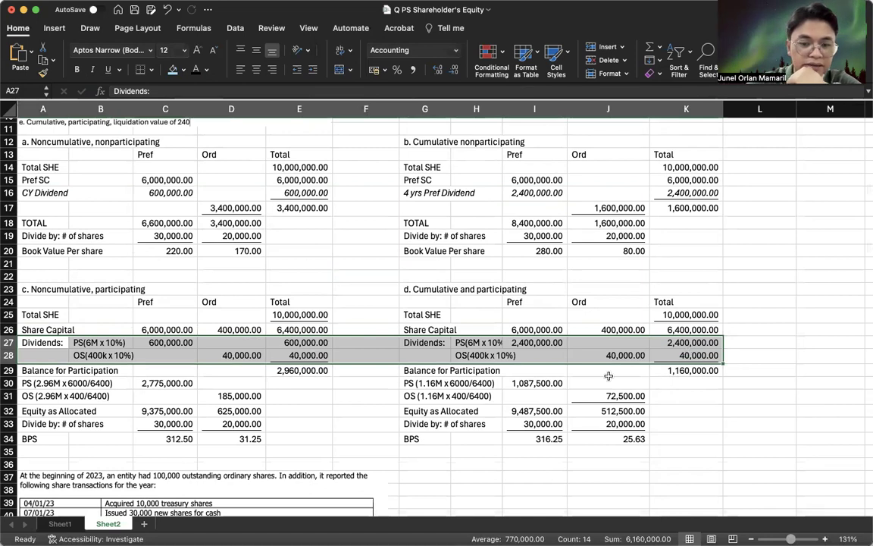
# - Compare the participation allocations, allocated equity and book value per share of the two participating scenarios in rows 29 to 34
pyautogui.click(45, 384)
pyautogui.click(45, 396)
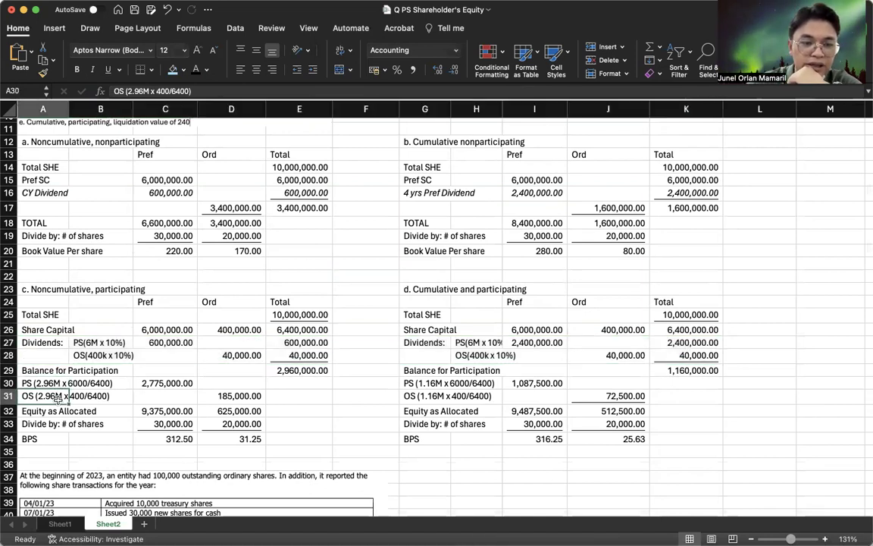
pyautogui.click(303, 370)
pyautogui.click(169, 383)
pyautogui.click(253, 387)
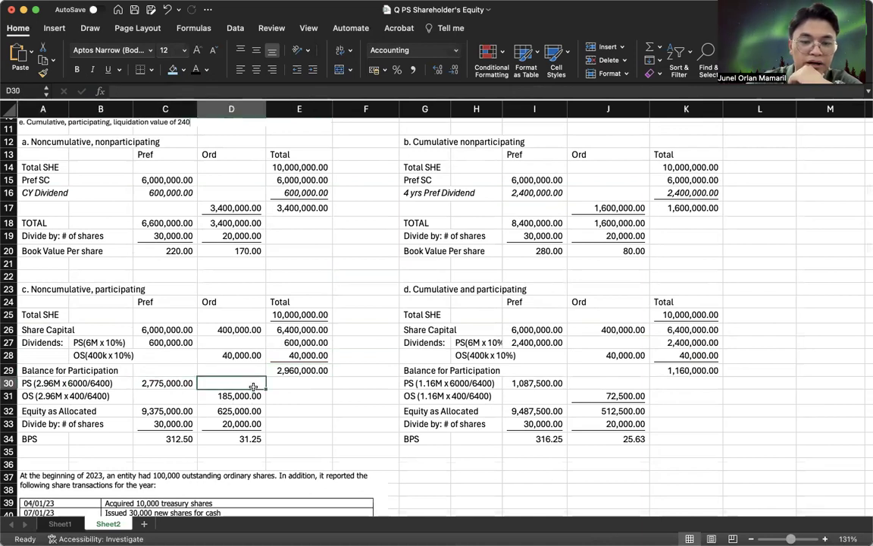
pyautogui.click(553, 383)
pyautogui.click(610, 411)
pyautogui.moveTo(544, 439); pyautogui.dragTo(618, 443)
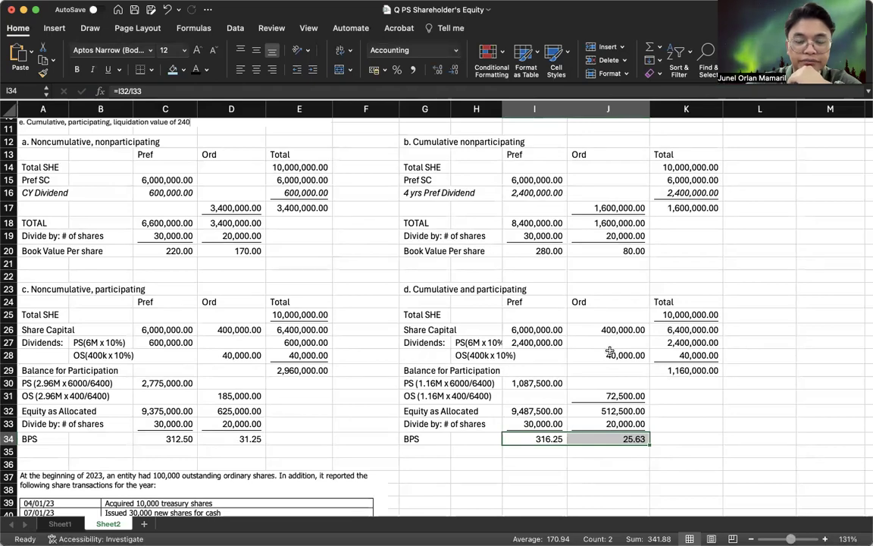
# - Move the XYZ Co. problem statement picture beside the cumulative nonparticipating computation, starting around column L, row 12
pyautogui.scroll(5, 610, 351)
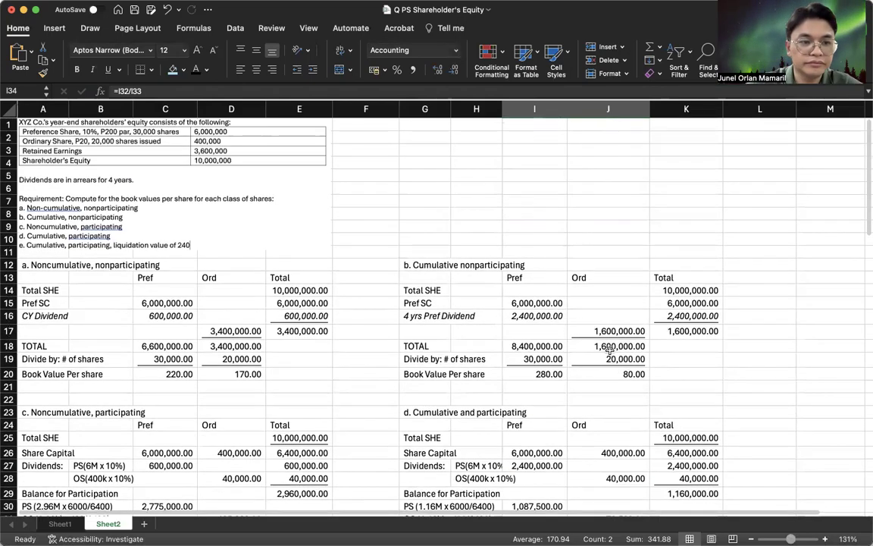
pyautogui.scroll(-4, 610, 350)
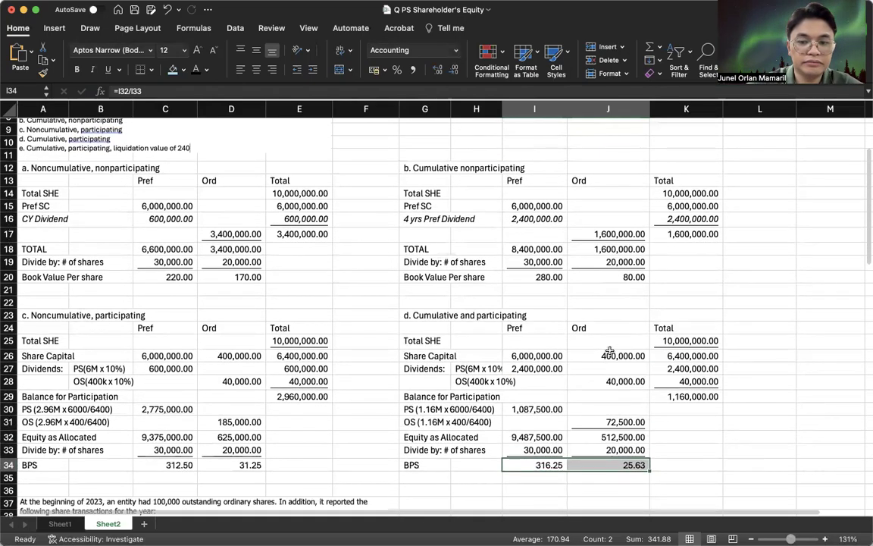
pyautogui.scroll(4, 610, 351)
pyautogui.click(292, 206)
pyautogui.moveTo(292, 206); pyautogui.dragTo(807, 312)
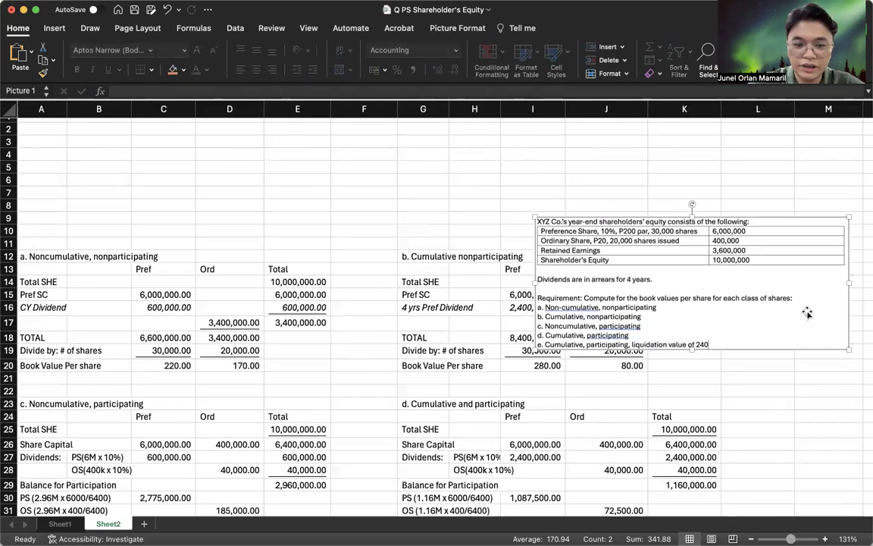
pyautogui.hscroll(10, 806, 311)
pyautogui.scroll(-2, 806, 310)
pyautogui.moveTo(338, 192); pyautogui.dragTo(602, 252)
pyautogui.scroll(-1, 551, 345)
pyautogui.scroll(3, 551, 345)
pyautogui.scroll(3, 551, 344)
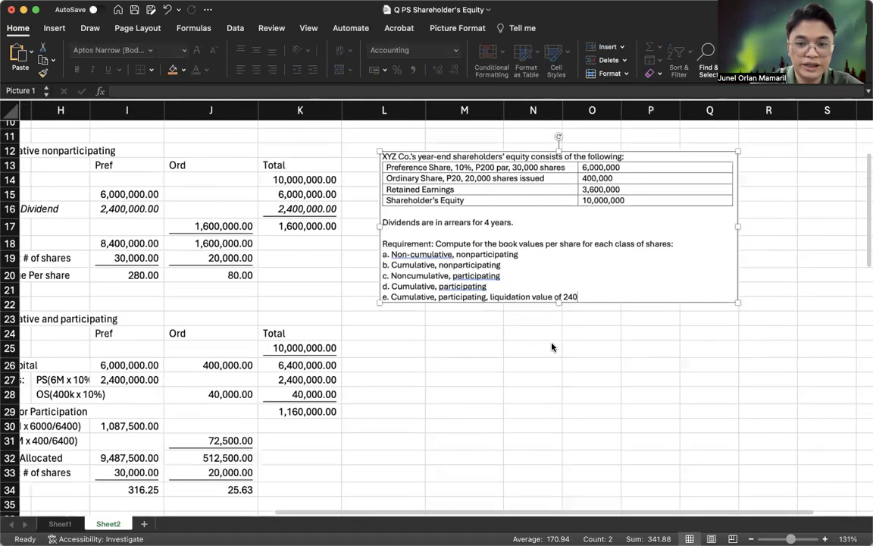
# - Copy the cumulative and participating computation in G23:K34 to the block starting at M23
pyautogui.hscroll(-2, 522, 351)
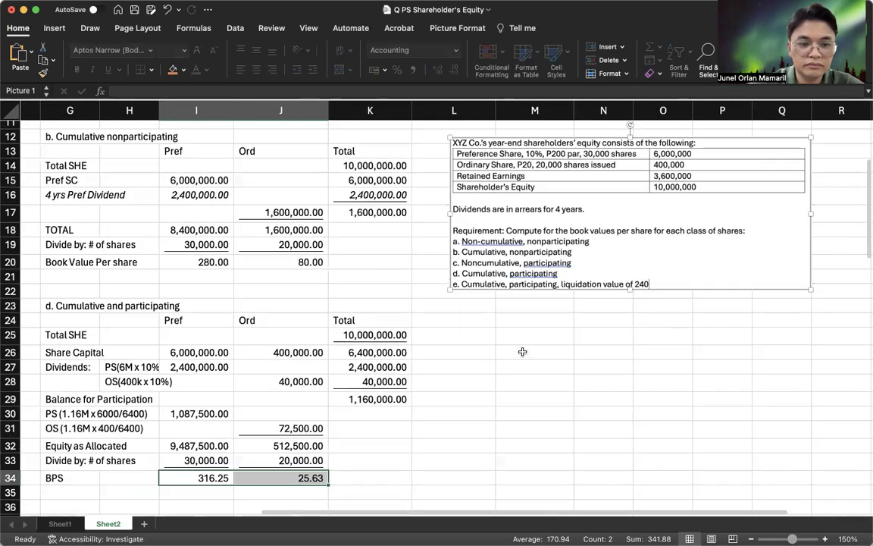
pyautogui.click(522, 351)
pyautogui.moveTo(92, 306); pyautogui.dragTo(366, 470)
pyautogui.press('super+c')
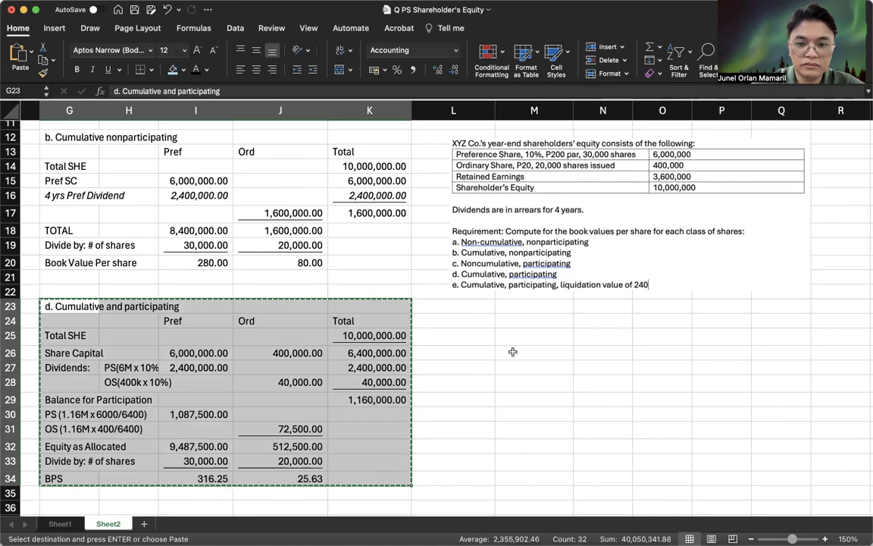
pyautogui.click(527, 308)
pyautogui.press('super+v')
pyautogui.hscroll(5, 527, 309)
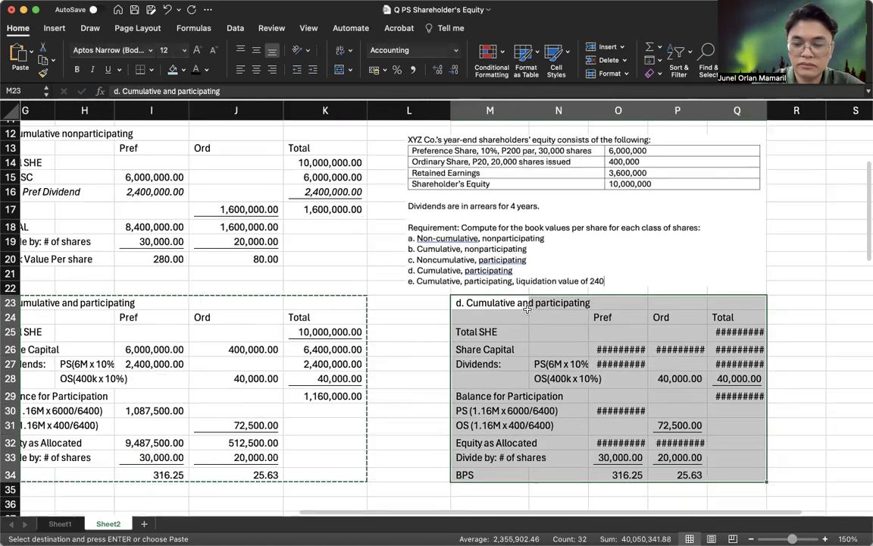
# - Widen columns O, P and Q so the copied amounts display in full, with column Q about 13.50 wide
pyautogui.click(636, 292)
pyautogui.moveTo(443, 110); pyautogui.dragTo(459, 110)
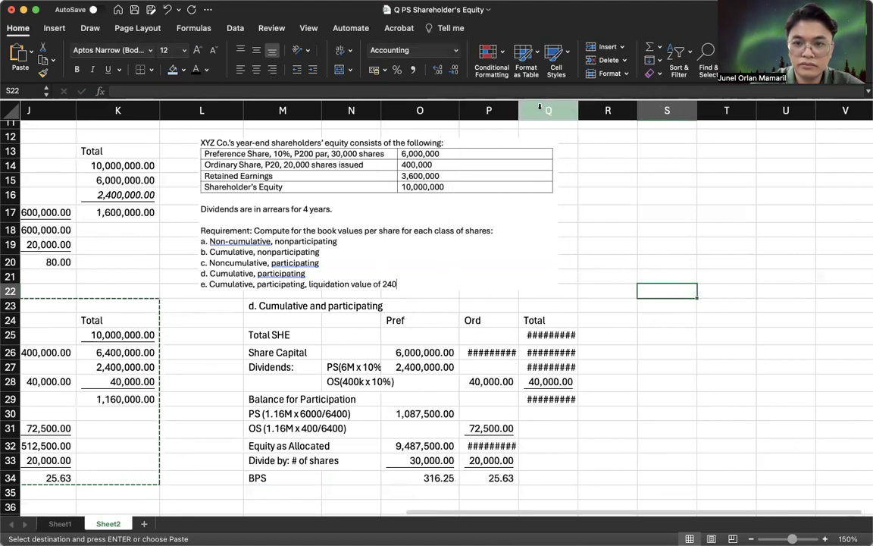
pyautogui.moveTo(518, 110); pyautogui.dragTo(536, 111)
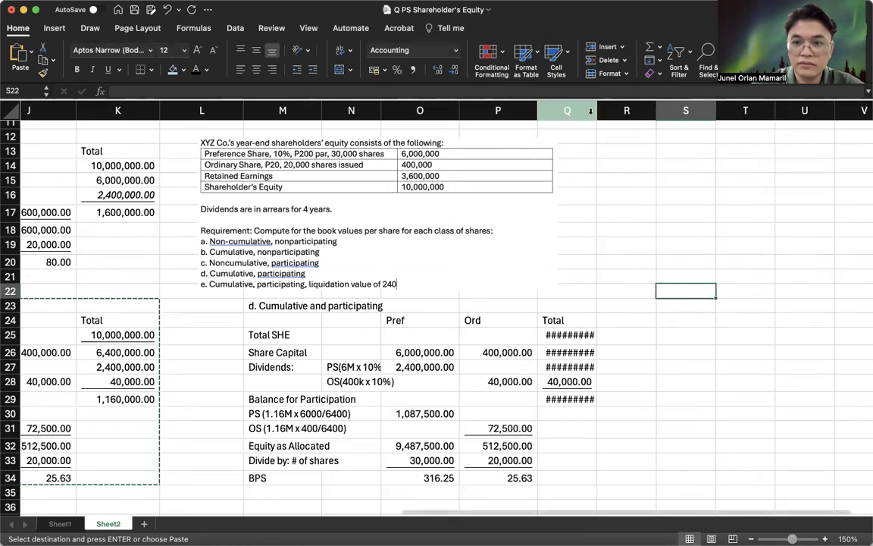
pyautogui.click(567, 110)
pyautogui.moveTo(597, 111); pyautogui.dragTo(616, 111)
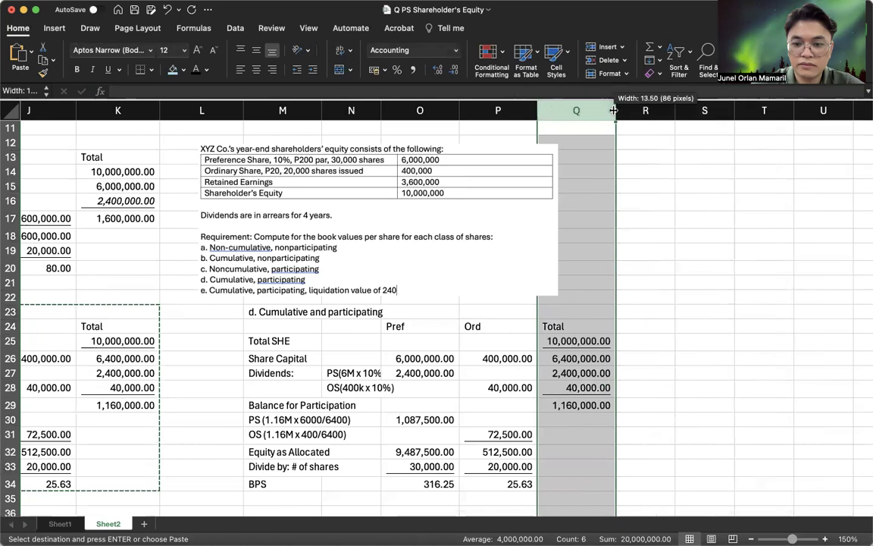
pyautogui.click(680, 249)
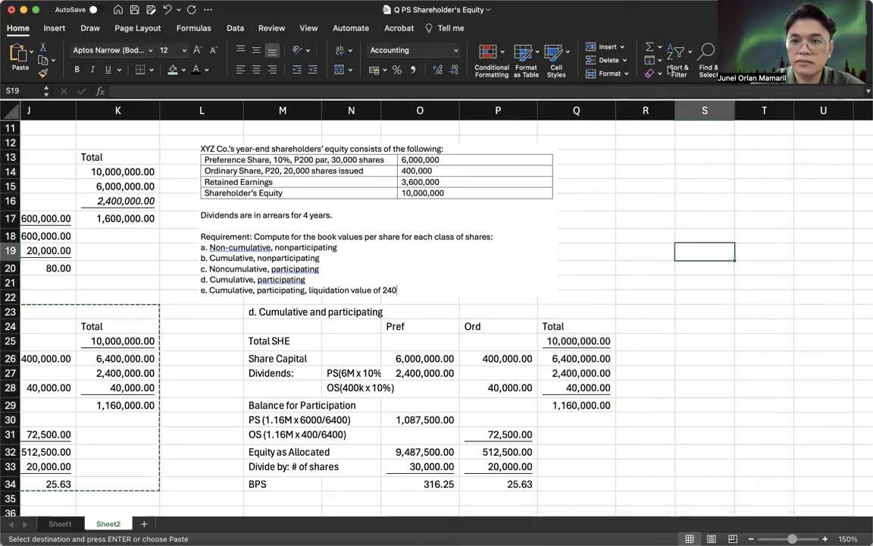
# - Copy the cumulative and participating computation in M23:Q34 to the block starting at S23
pyautogui.click(530, 212)
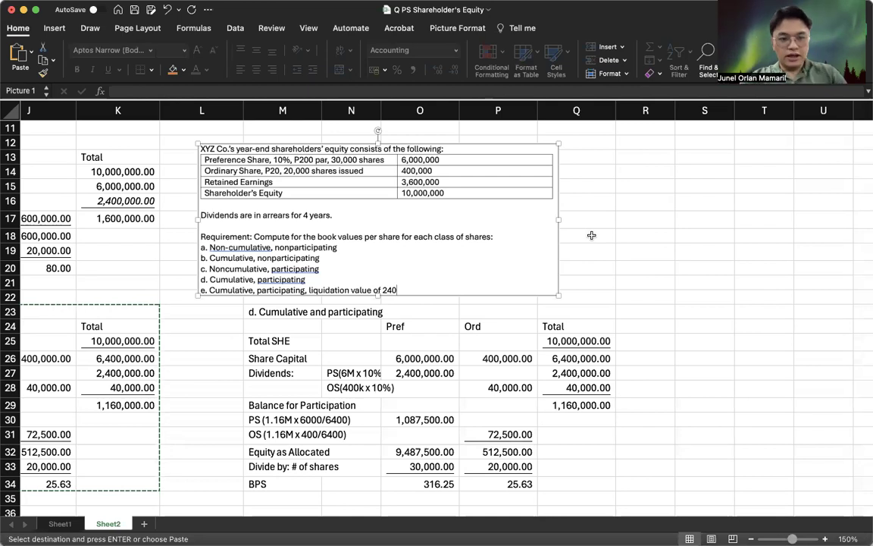
pyautogui.scroll(-1, 590, 236)
pyautogui.hscroll(1, 587, 251)
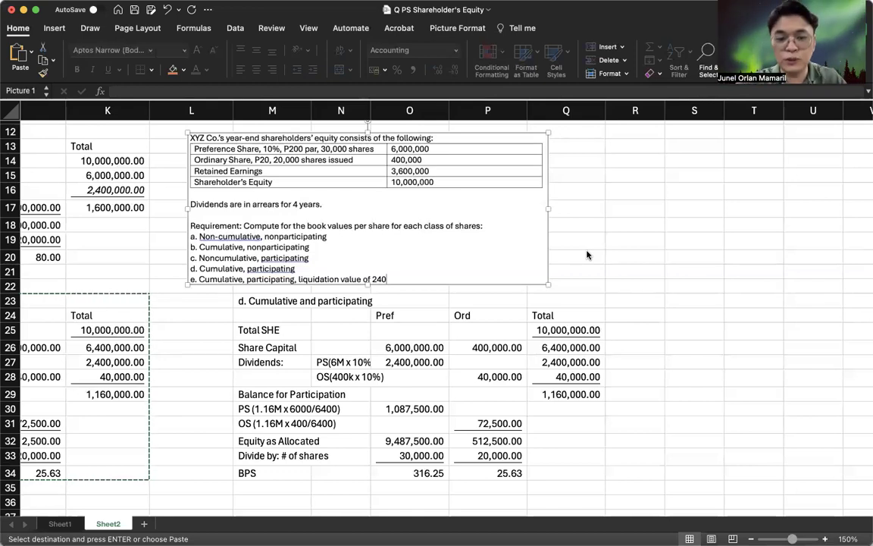
pyautogui.moveTo(307, 301); pyautogui.dragTo(577, 473)
pyautogui.press('cmd+c')
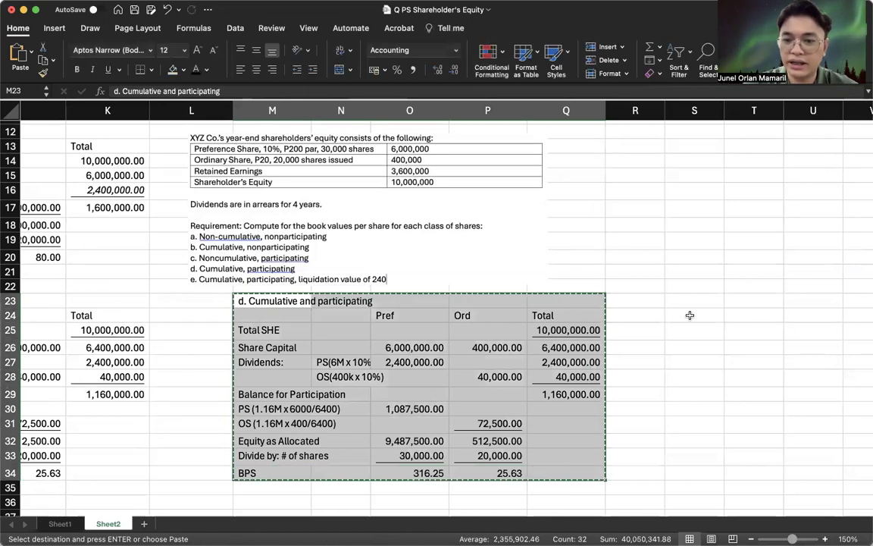
pyautogui.click(678, 301)
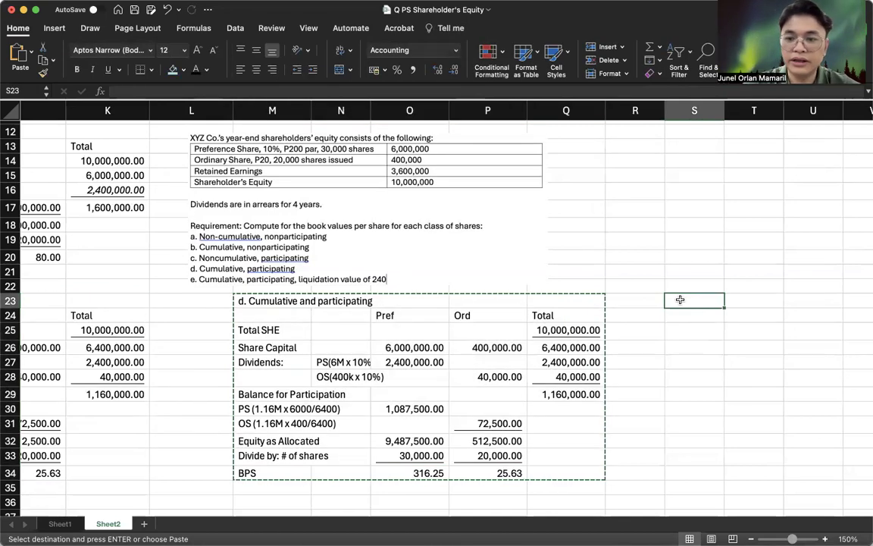
pyautogui.press('cmd+v')
pyautogui.hscroll(5, 681, 302)
# - Change the heading in S23 to "e. Cumulative and (non)participating, liq value 240"
pyautogui.doubleClick(381, 295)
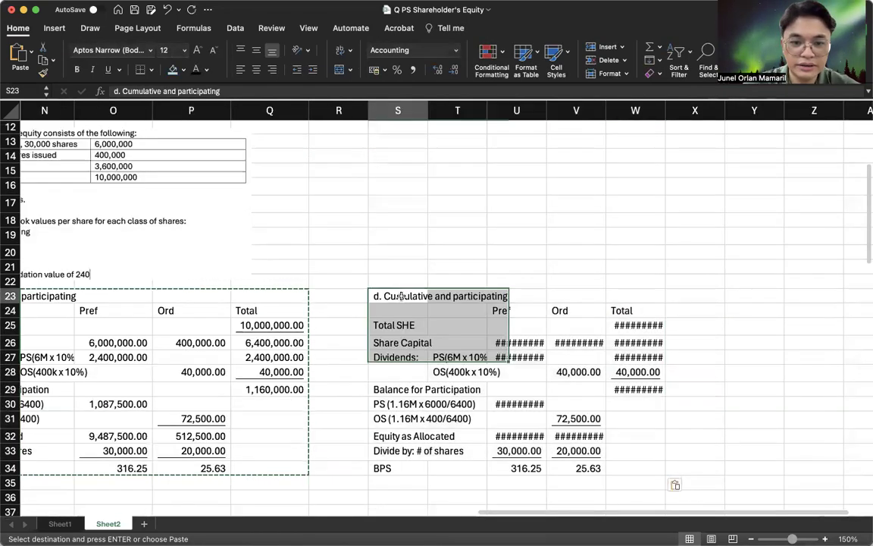
pyautogui.click(374, 296)
pyautogui.press('BackSpace')
pyautogui.write('e')
pyautogui.click(453, 296)
pyautogui.write('non')
pyautogui.click(452, 297)
pyautogui.write('(')
pyautogui.press('Right')
pyautogui.press('Right')
pyautogui.press('Right')
pyautogui.write(')participating, liq value 24')
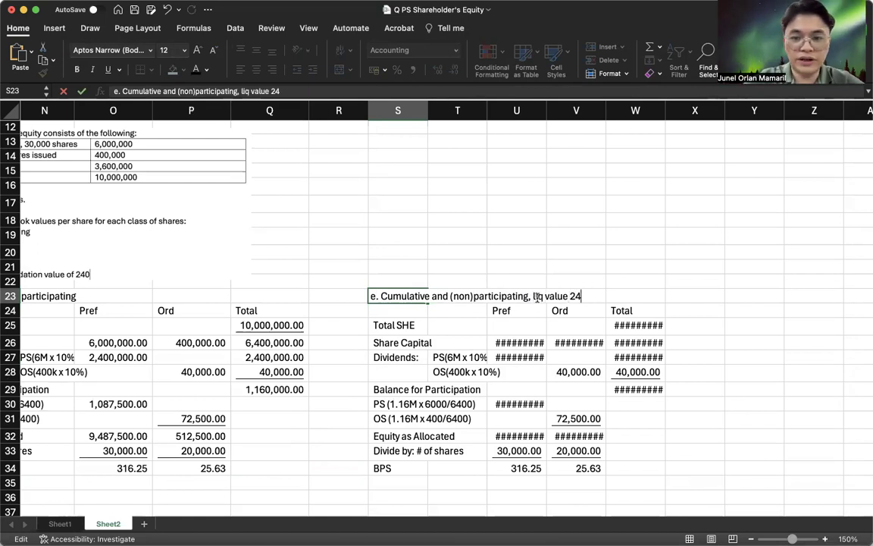
pyautogui.write('0')
pyautogui.press('Return')
# - Place the problem statement picture above the scenario e computation and widen columns U, V and W to fit their amounts
pyautogui.moveTo(212, 216); pyautogui.dragTo(669, 201)
pyautogui.hscroll(2, 602, 182)
pyautogui.moveTo(495, 110); pyautogui.dragTo(518, 110)
pyautogui.moveTo(578, 110); pyautogui.dragTo(594, 110)
pyautogui.moveTo(655, 110); pyautogui.dragTo(677, 110)
pyautogui.hscroll(5, 652, 334)
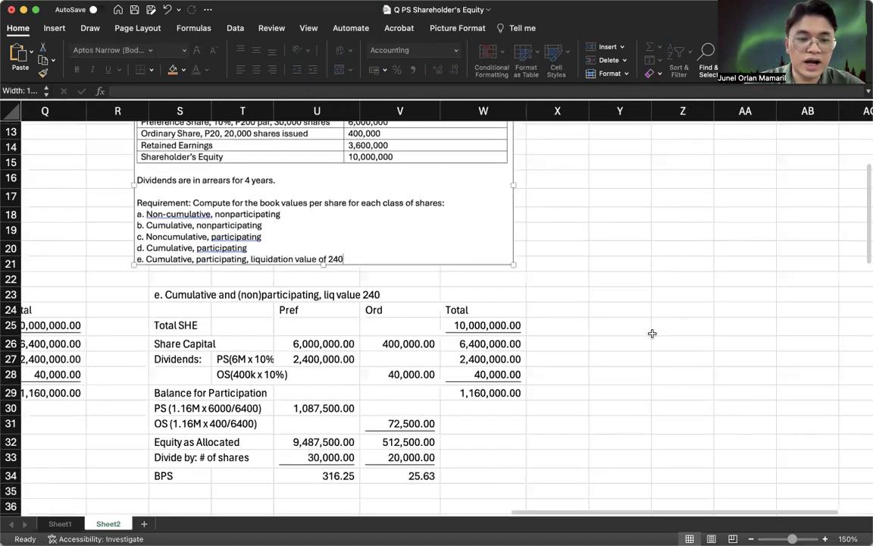
# - Check the full text of the preference dividend label in T27
pyautogui.scroll(1, 159, 329)
pyautogui.doubleClick(203, 367)
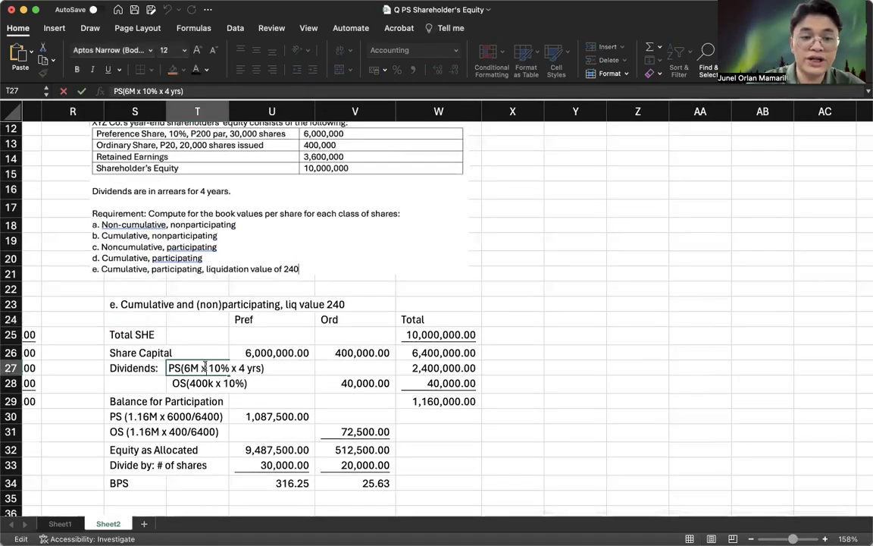
pyautogui.press('Return')
pyautogui.scroll(-1, 294, 329)
pyautogui.hscroll(1, 294, 328)
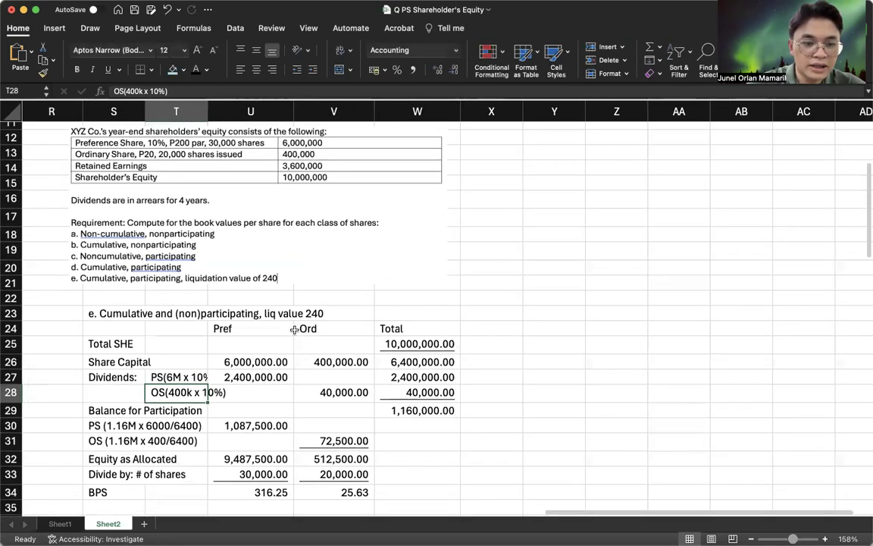
pyautogui.click(463, 420)
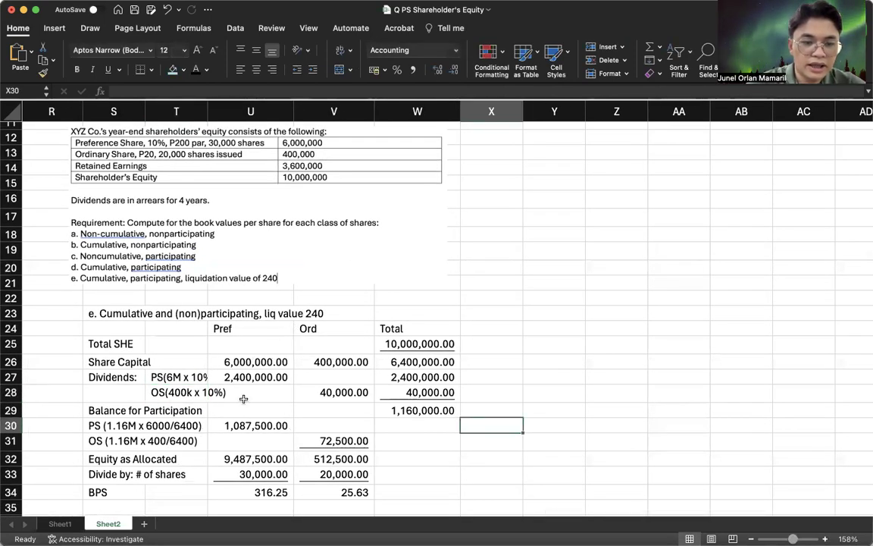
# - Move the rows from Dividends to BPS in S27:W34 down one row, leaving row 27 blank below Share Capital
pyautogui.click(249, 362)
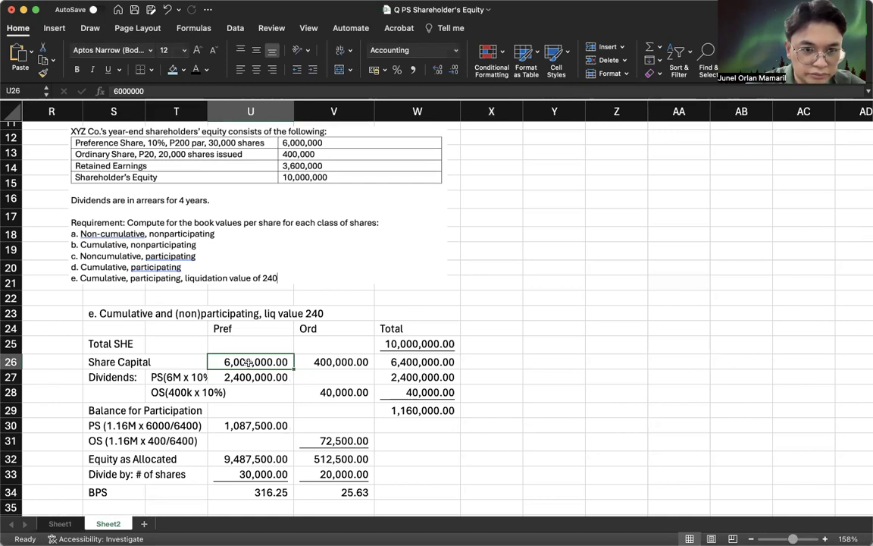
pyautogui.moveTo(85, 376); pyautogui.dragTo(415, 494)
pyautogui.press('super+x')
pyautogui.click(125, 392)
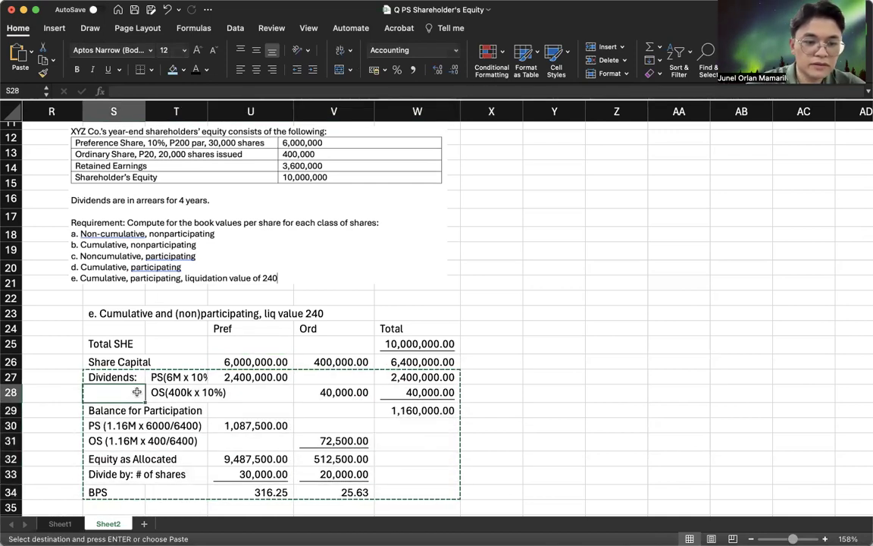
pyautogui.press('super+v')
# - Relabel the Share Capital row in S26 as "Pref Liq Val (30k x 240)"
pyautogui.click(233, 362)
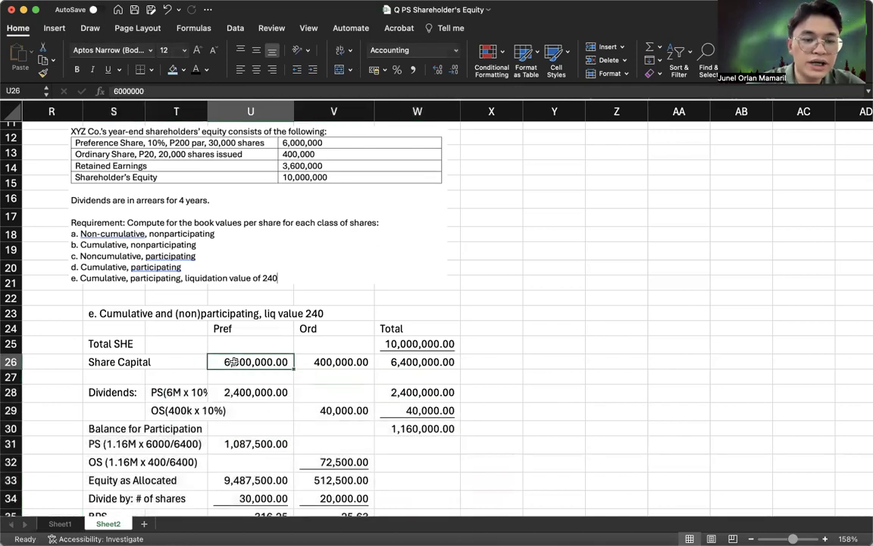
pyautogui.click(91, 362)
pyautogui.write('Pref S')
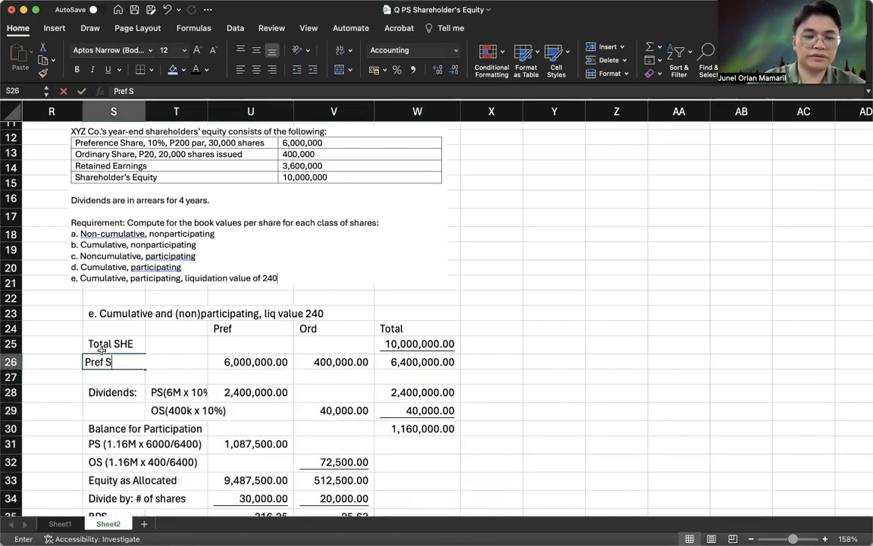
pyautogui.write('C')
pyautogui.press('BackSpace')
pyautogui.press('BackSpace')
pyautogui.write('Liq')
pyautogui.press('BackSpace')
pyautogui.write('q Val (')
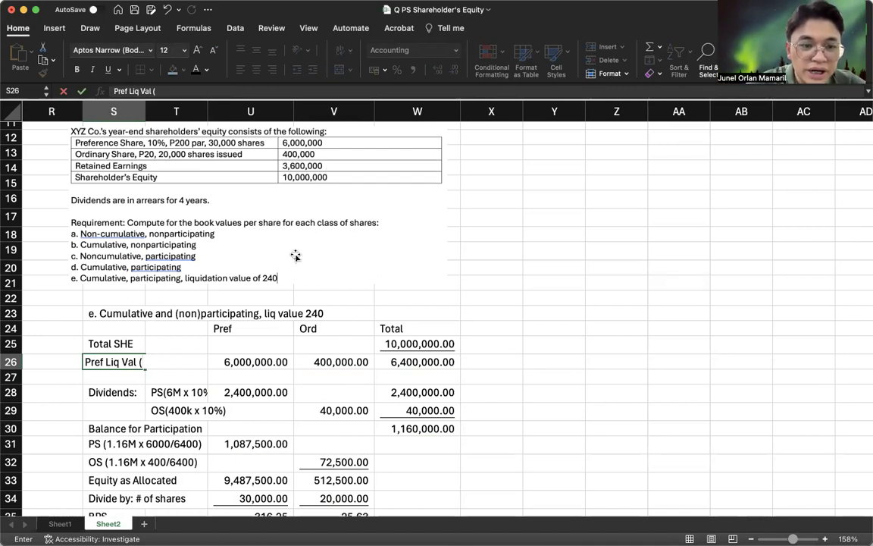
pyautogui.click(145, 359)
pyautogui.write('30')
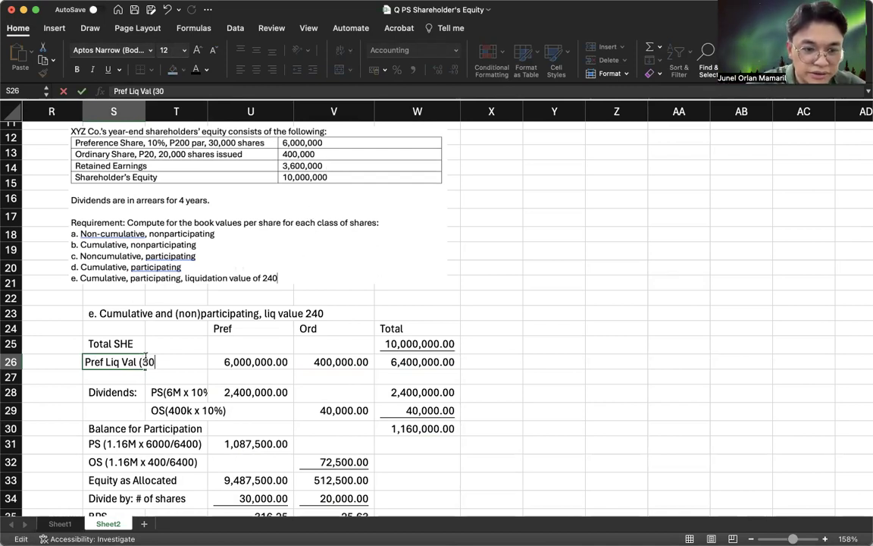
pyautogui.write('k x 240)')
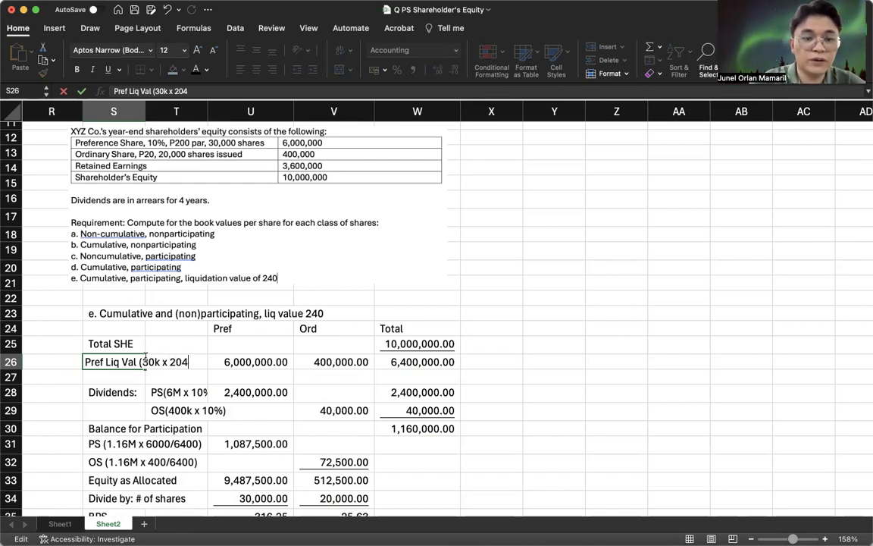
pyautogui.press('Return')
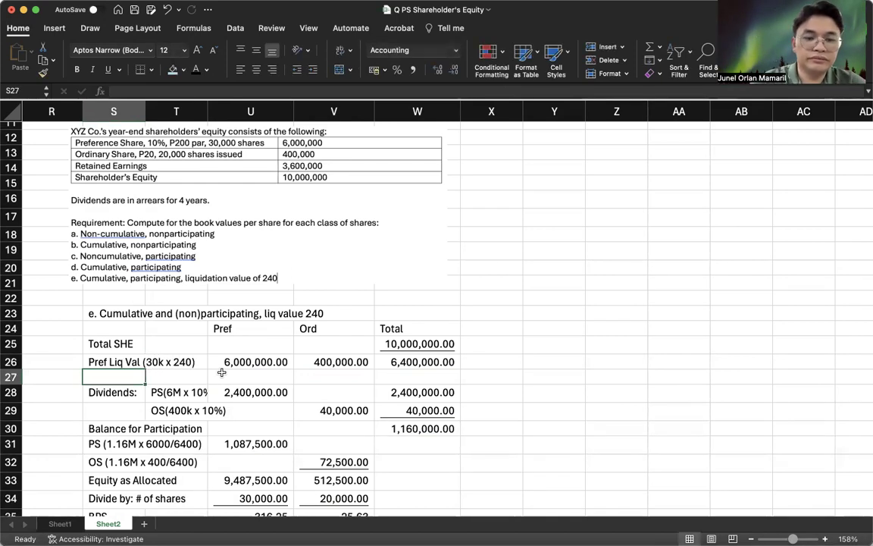
# - Replace the preference amount in U26 with the liquidation value formula =30000*240
pyautogui.doubleClick(224, 361)
pyautogui.doubleClick(237, 360)
pyautogui.write('=30000')
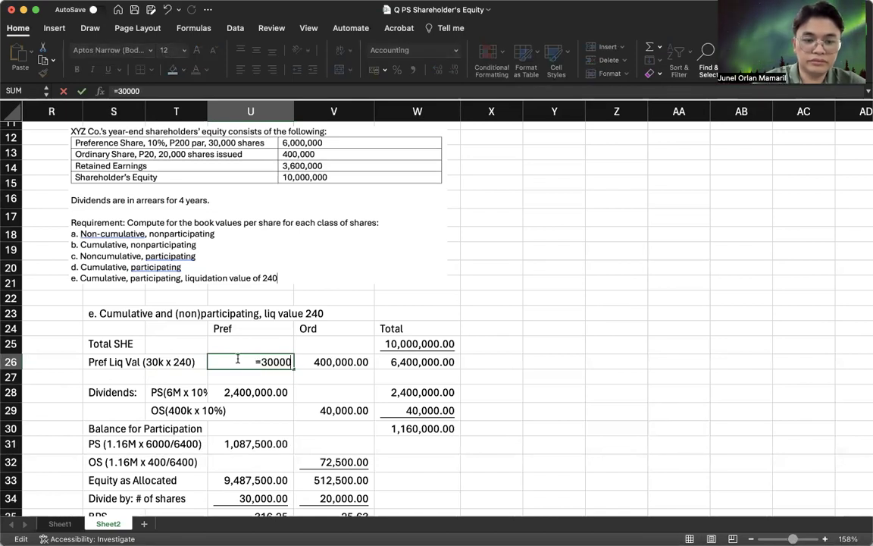
pyautogui.write('*240')
pyautogui.press('Return')
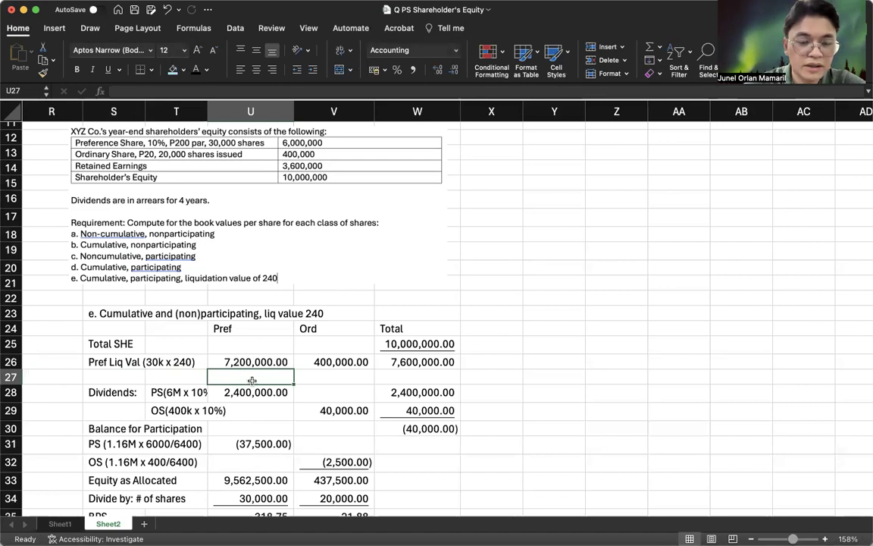
# - Review the ordinary capital, preference liquidation value and preference dividend amounts, and the full dividend label in T28
pyautogui.click(314, 364)
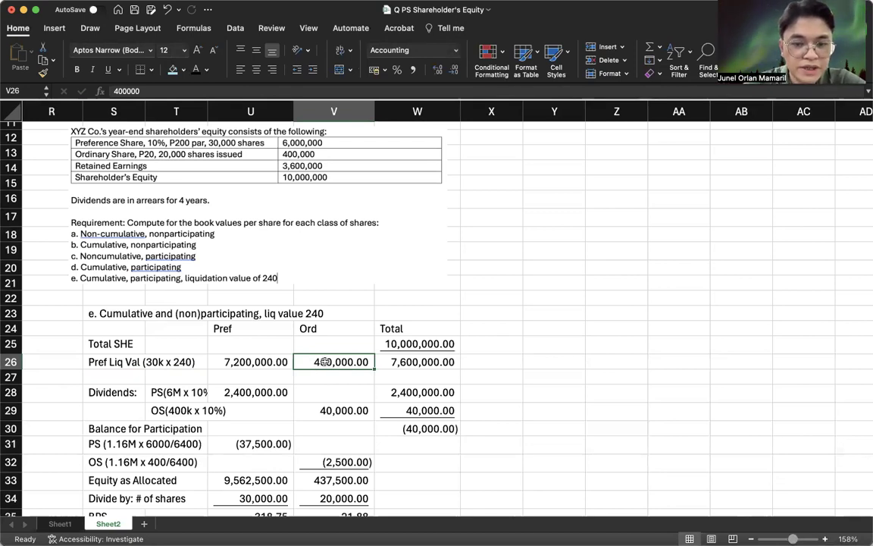
pyautogui.click(259, 393)
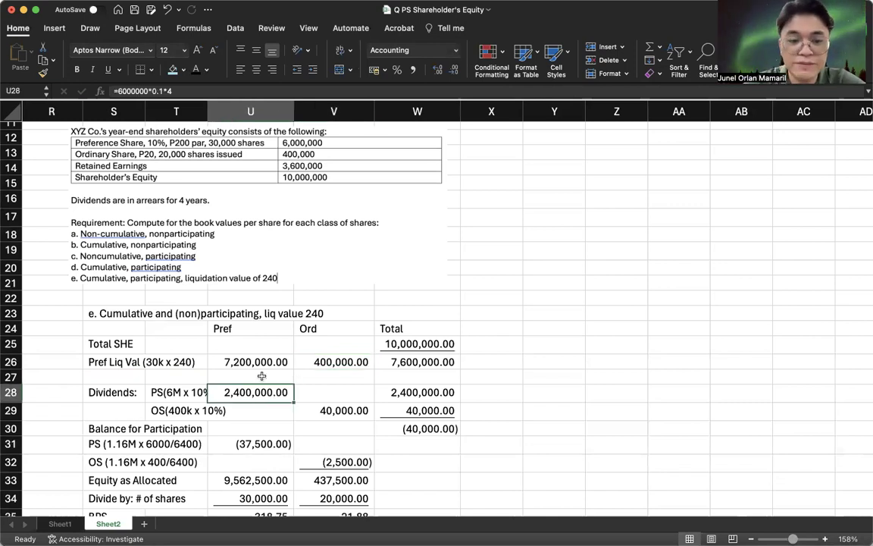
pyautogui.click(257, 362)
pyautogui.click(271, 392)
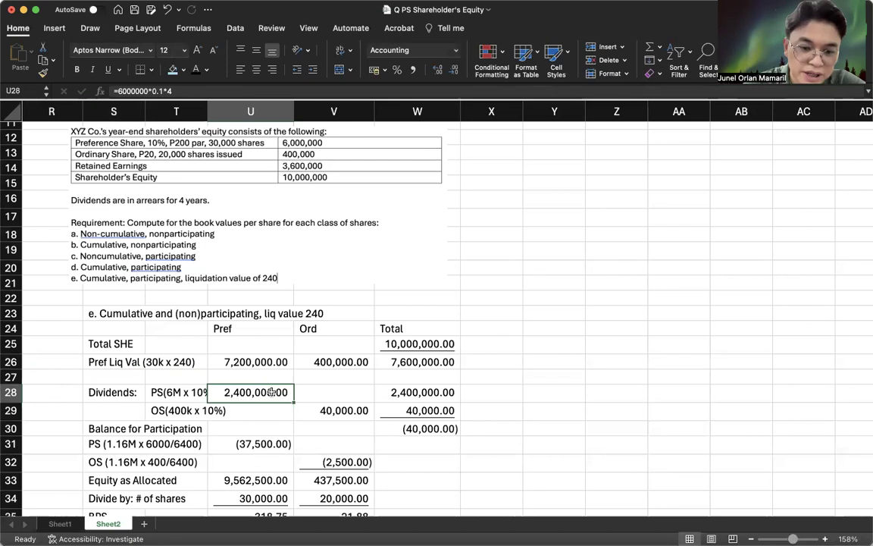
pyautogui.click(266, 362)
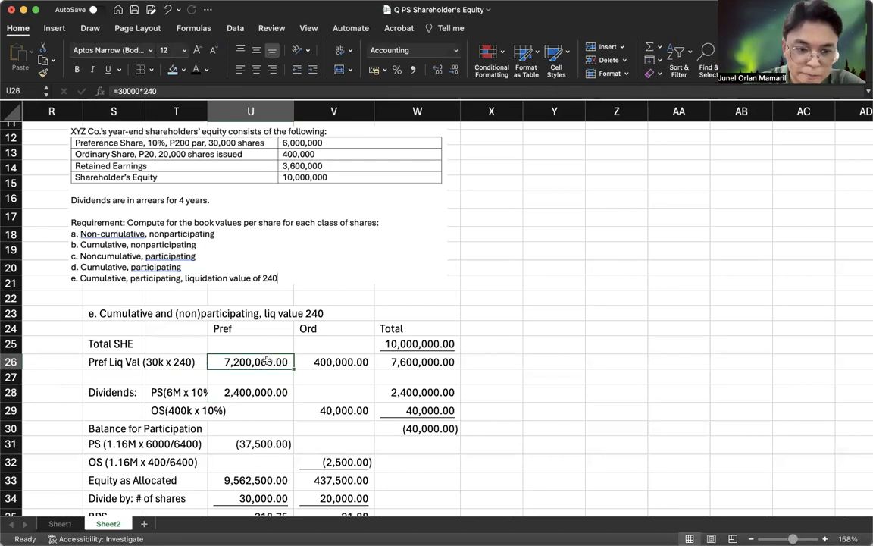
pyautogui.doubleClick(191, 392)
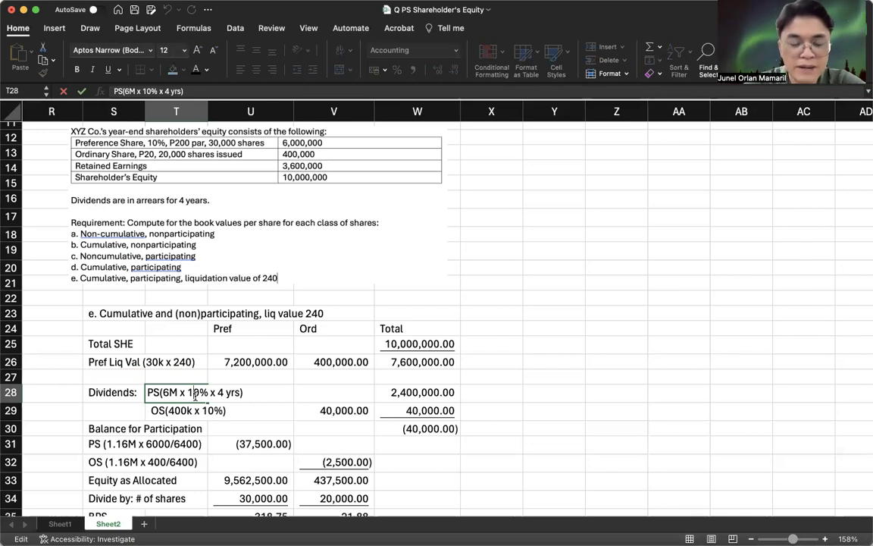
pyautogui.press('Return')
# - Clear the Balance for Participation label and amount from S30:W30
pyautogui.scroll(-3, 228, 470)
pyautogui.moveTo(144, 379); pyautogui.dragTo(452, 379)
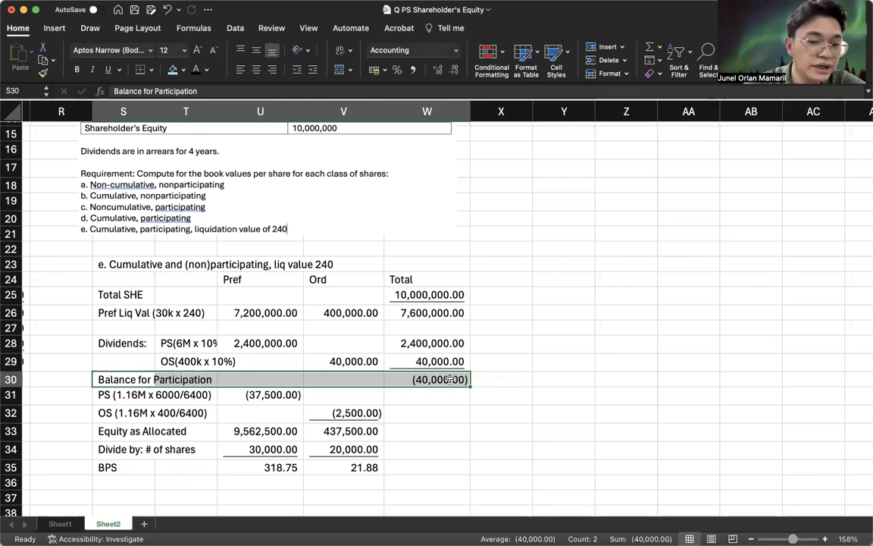
pyautogui.click(289, 312)
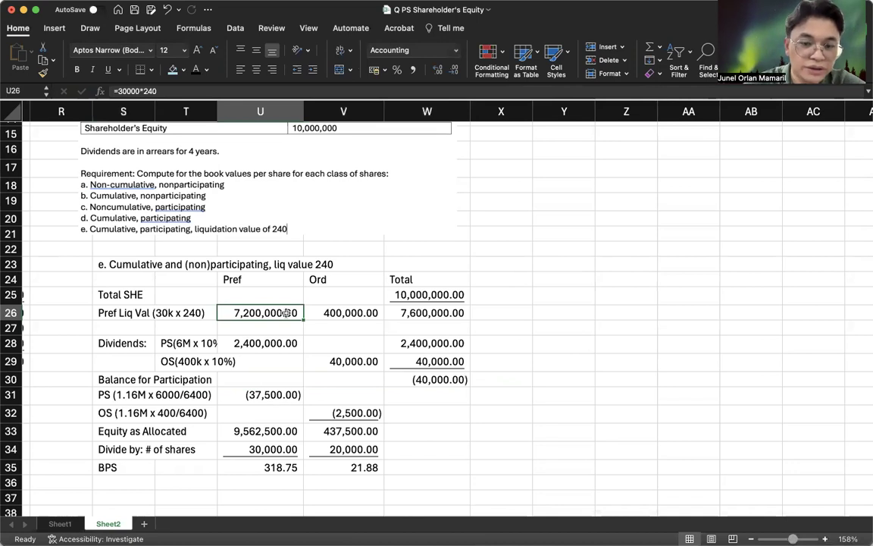
pyautogui.moveTo(144, 379); pyautogui.dragTo(453, 379)
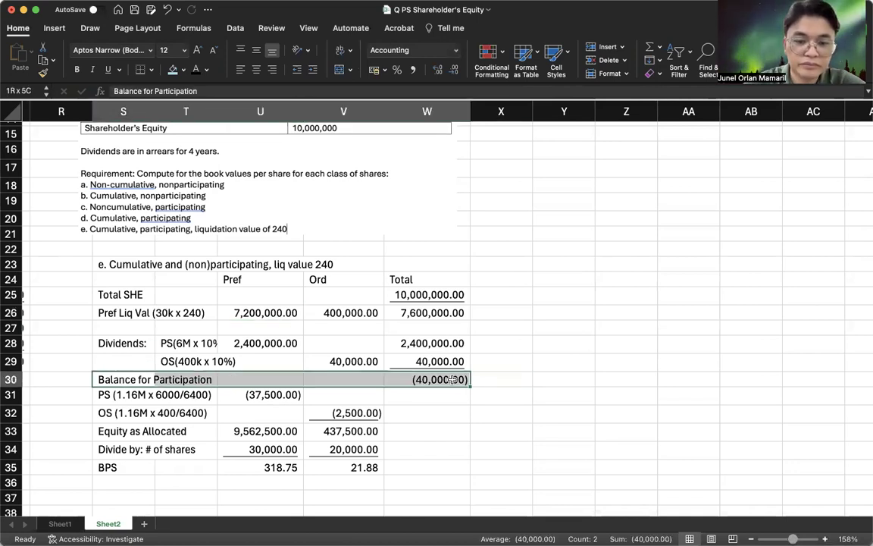
pyautogui.press('Delete')
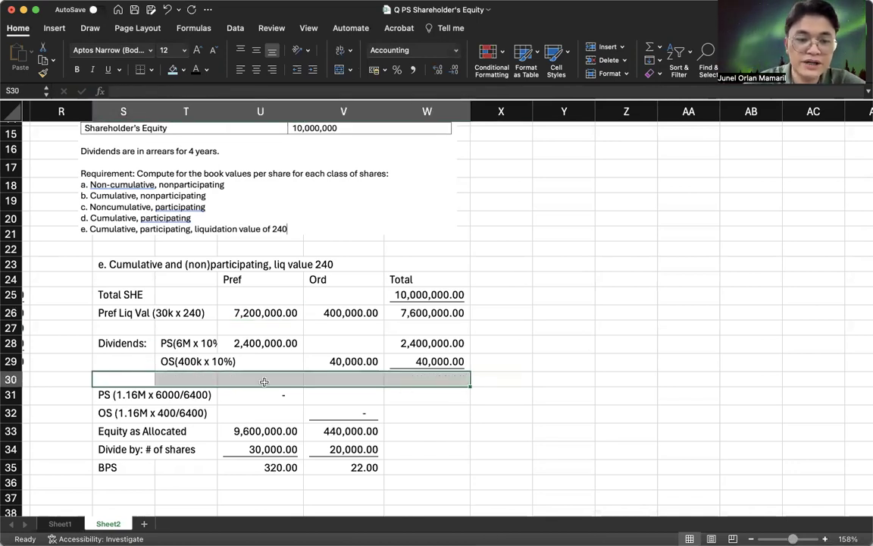
# - Label the emptied row in S30 "Residual: Ordinary"
pyautogui.click(129, 380)
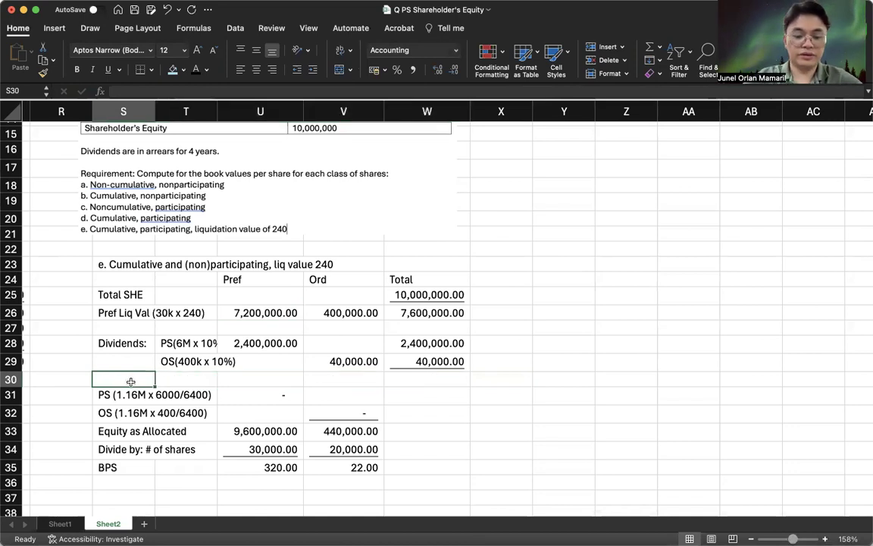
pyautogui.write('Residual: Ordnary')
pyautogui.press('BackSpace')
pyautogui.press('BackSpace')
pyautogui.press('BackSpace')
pyautogui.press('BackSpace')
pyautogui.write('inary')
pyautogui.press('Return')
# - Enter the residual formula =W26-W28-W29 in the Total column at W30
pyautogui.press('Right')
pyautogui.press('Right')
pyautogui.press('Right')
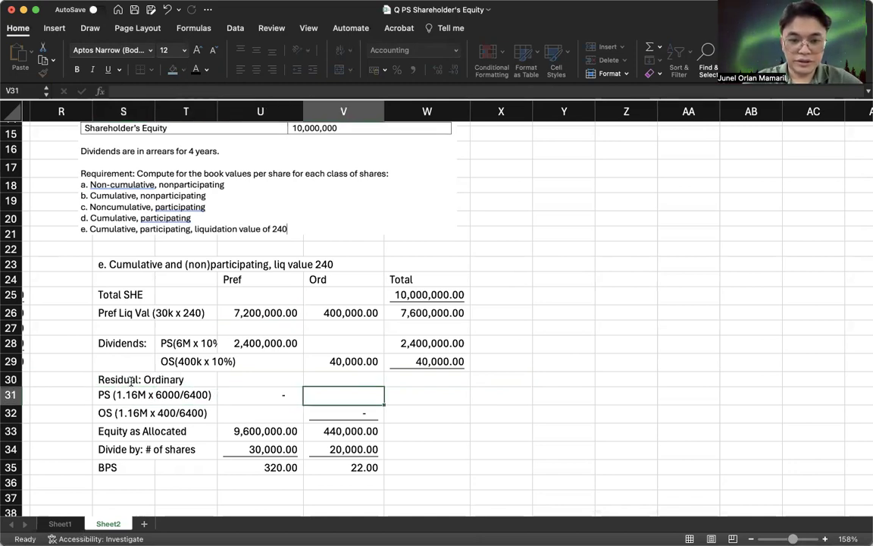
pyautogui.press('Up')
pyautogui.press('Right')
pyautogui.press('Right')
pyautogui.press('Right')
pyautogui.press('Left')
pyautogui.press('Left')
pyautogui.write('=')
pyautogui.press('Up')
pyautogui.press('Up')
pyautogui.press('Up')
pyautogui.press('Up')
pyautogui.write('-')
pyautogui.press('Up')
pyautogui.press('Up')
pyautogui.write('-')
pyautogui.press('Up')
pyautogui.press('Return')
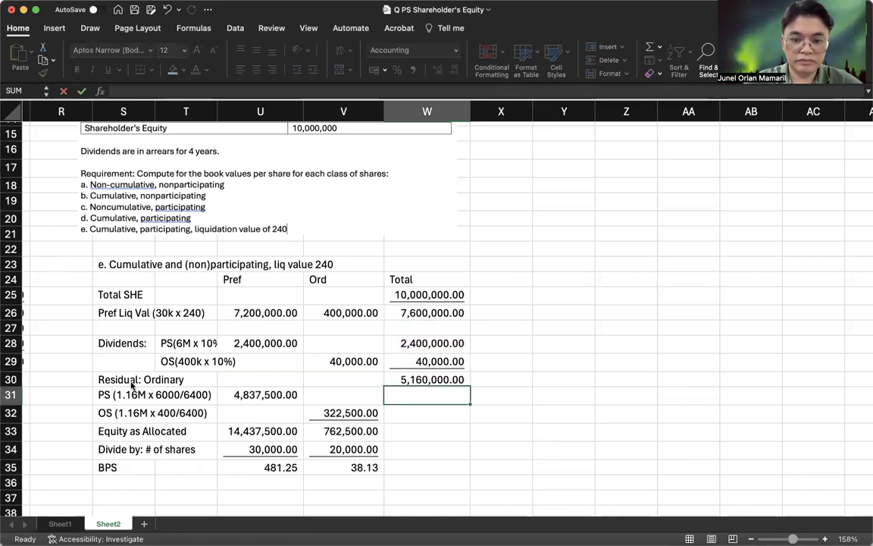
# - Move the Equity as Allocated, Divide by and BPS rows up to S31:V33, replacing the PS and OS participation rows
pyautogui.moveTo(115, 390); pyautogui.dragTo(338, 467)
pyautogui.moveTo(103, 431); pyautogui.dragTo(341, 466)
pyautogui.press('cmd+c')
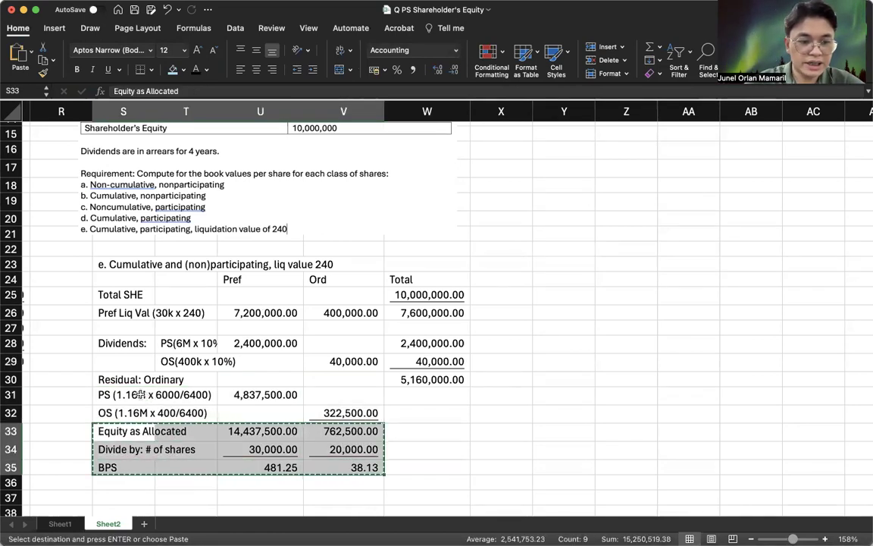
pyautogui.click(141, 395)
pyautogui.press('cmd+v')
pyautogui.click(409, 395)
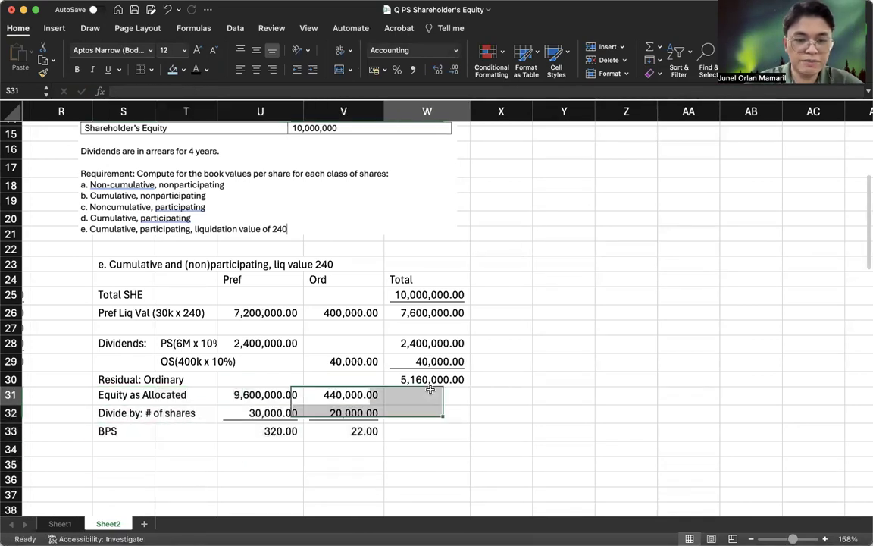
# - Make the preference liquidation value in U26 bold and italic
pyautogui.click(281, 311)
pyautogui.press('cmd+b')
pyautogui.press('cmd+i')
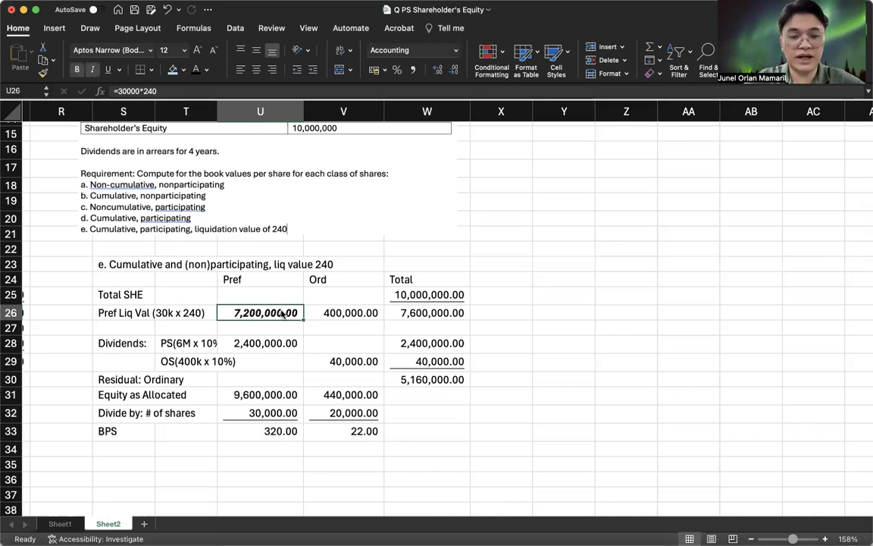
# - Allocate the residual to ordinary shares with =W30 in V30 and underline the amount
pyautogui.click(362, 407)
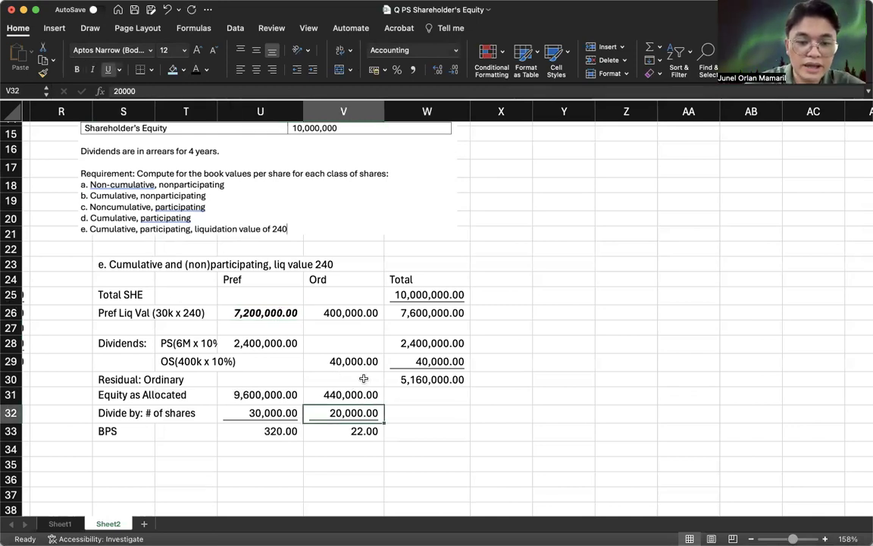
pyautogui.click(364, 378)
pyautogui.write('=')
pyautogui.press('Right')
pyautogui.press('Return')
pyautogui.click(366, 380)
pyautogui.press('cmd+u')
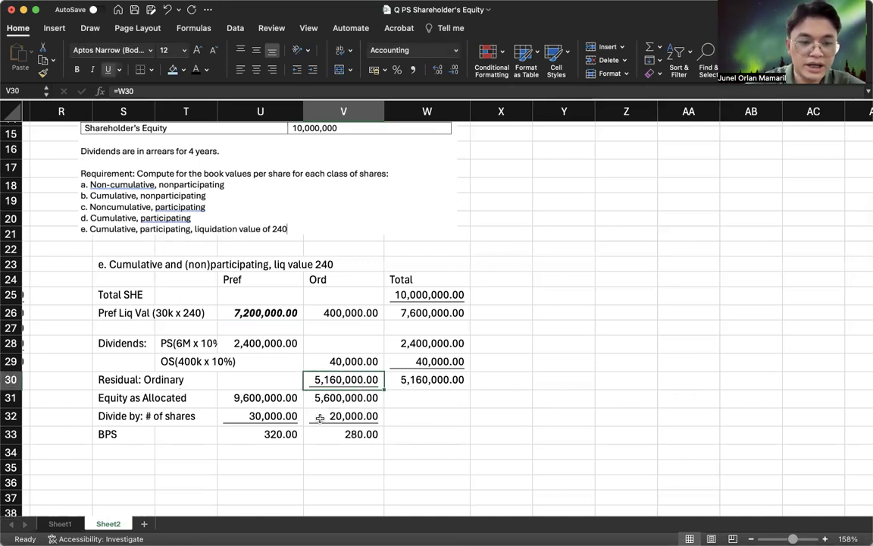
# - Check the sum formulas for Equity as Allocated in U31 and V31
pyautogui.click(285, 399)
pyautogui.press('cmd+shift+t')
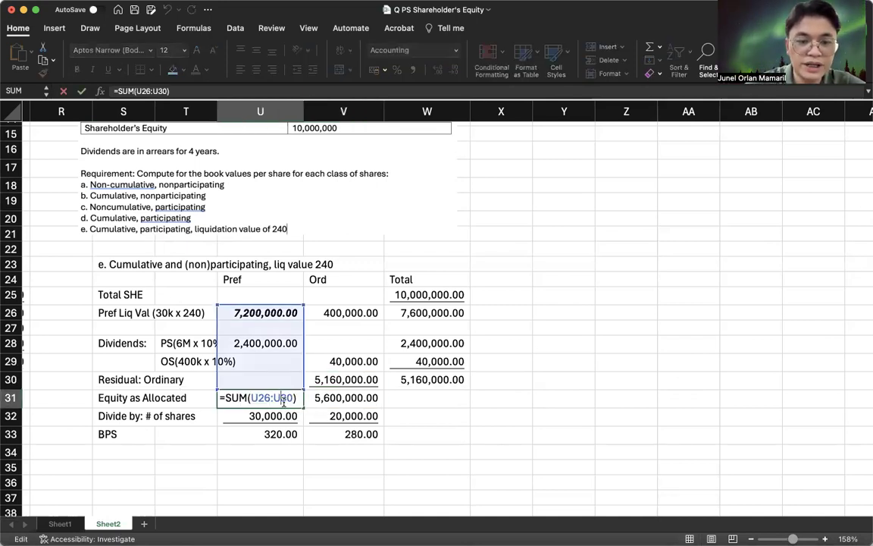
pyautogui.press('Return')
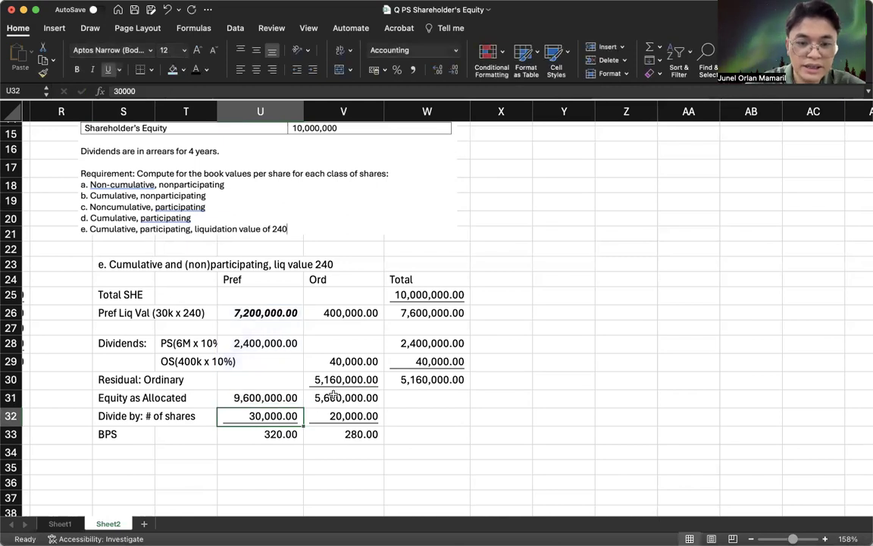
pyautogui.click(337, 397)
pyautogui.press('cmd+shift+t')
pyautogui.press('Return')
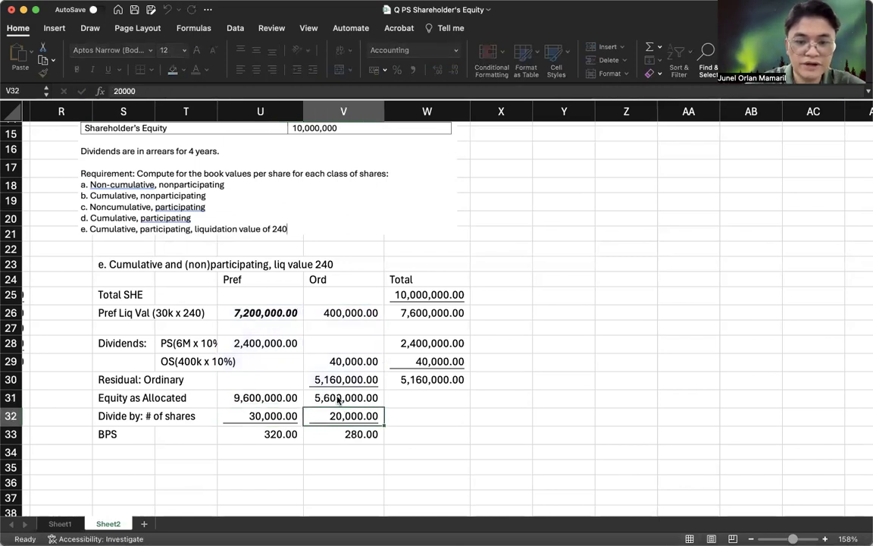
# - Correct the residual formula in W30 to =W25-W26-W28-W29 so it starts from total shareholders' equity
pyautogui.click(409, 381)
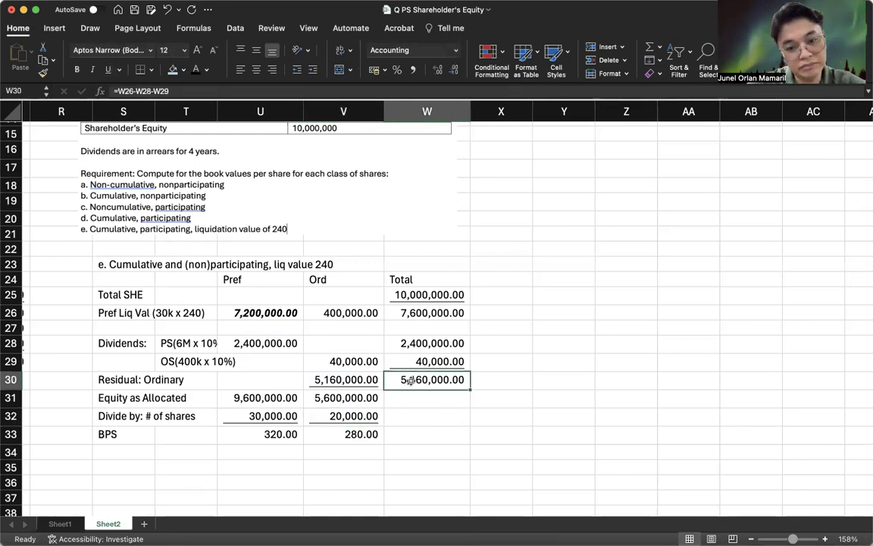
pyautogui.doubleClick(444, 381)
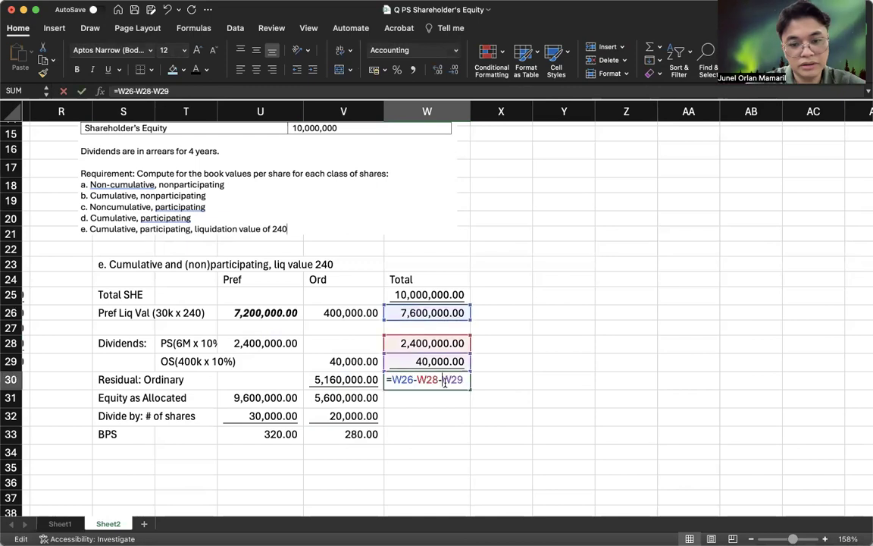
pyautogui.doubleClick(400, 380)
pyautogui.click(421, 292)
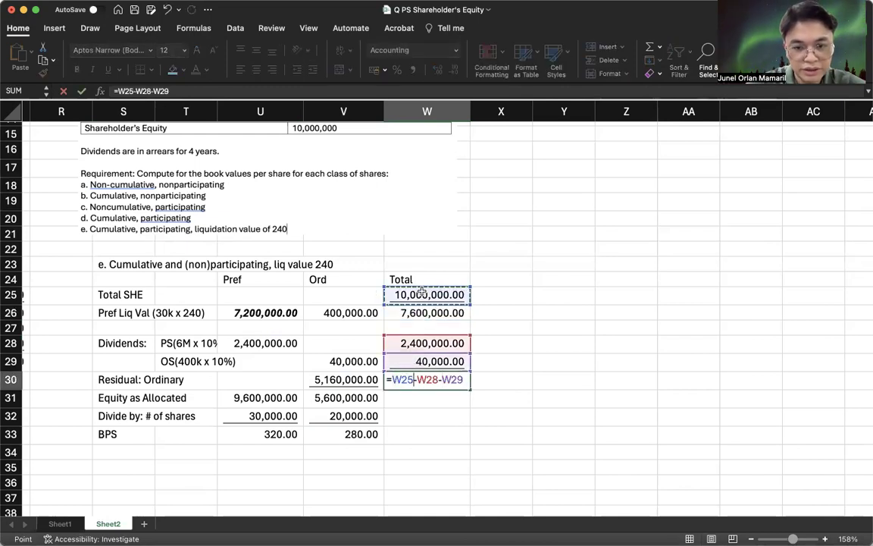
pyautogui.write('-')
pyautogui.click(432, 313)
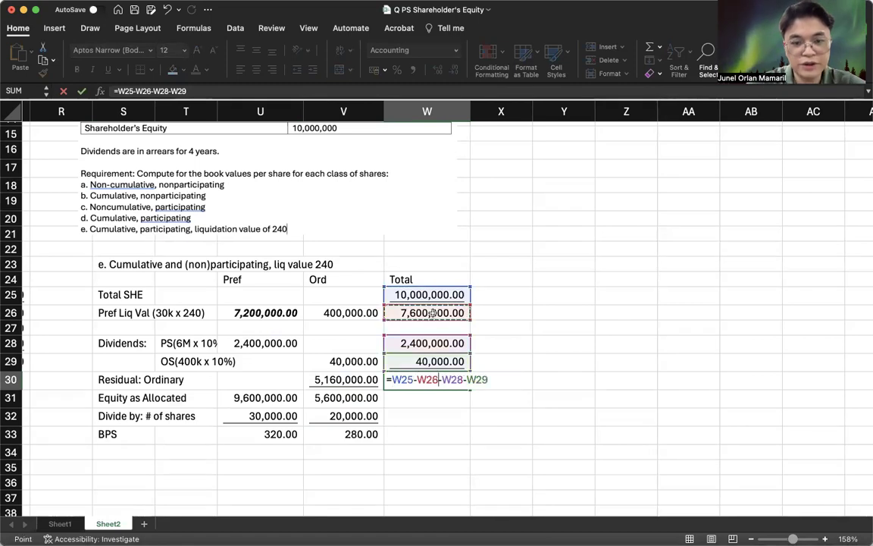
pyautogui.press('Return')
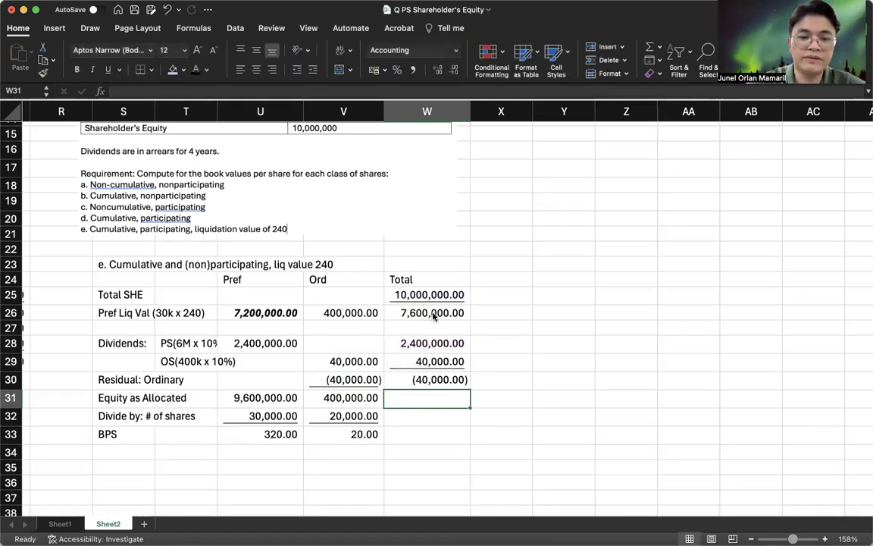
pyautogui.click(425, 379)
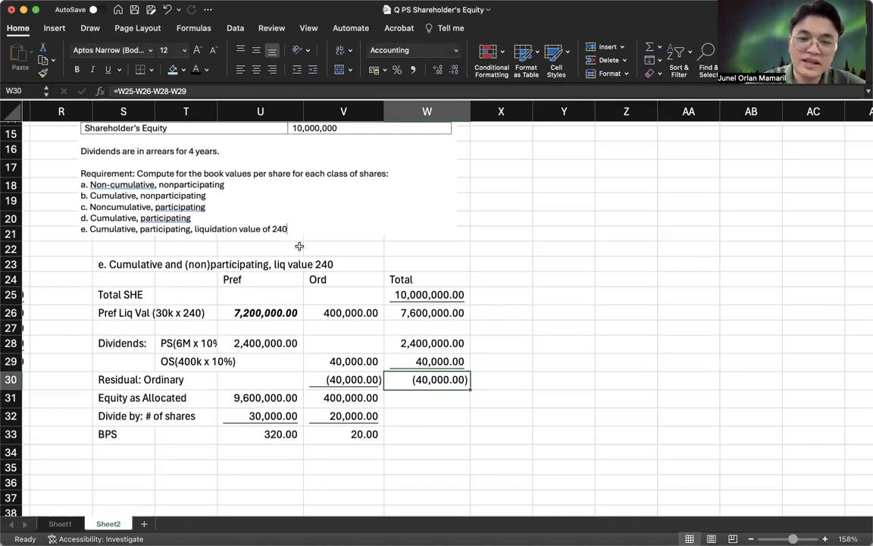
pyautogui.click(271, 312)
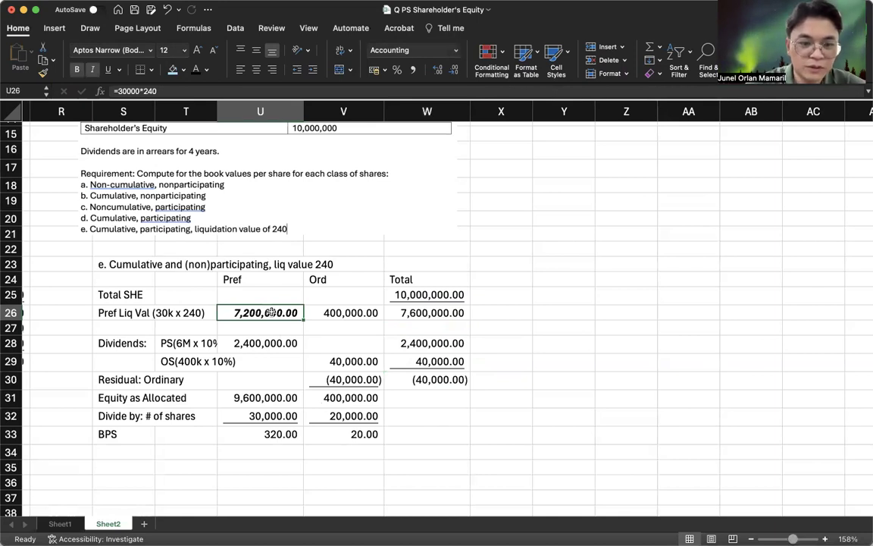
# - Review the liquidation value, ordinary dividend and residual amounts in the scenario e schedule
pyautogui.click(129, 324)
pyautogui.click(182, 364)
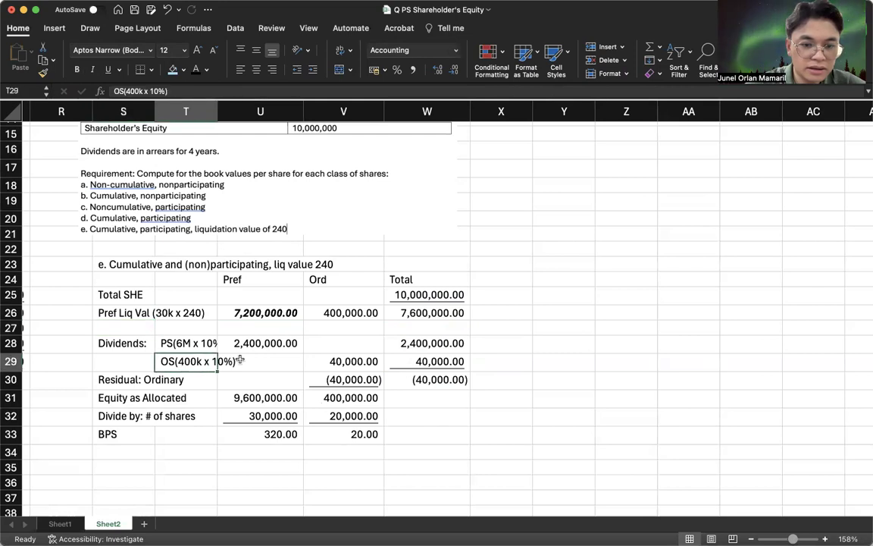
pyautogui.click(315, 363)
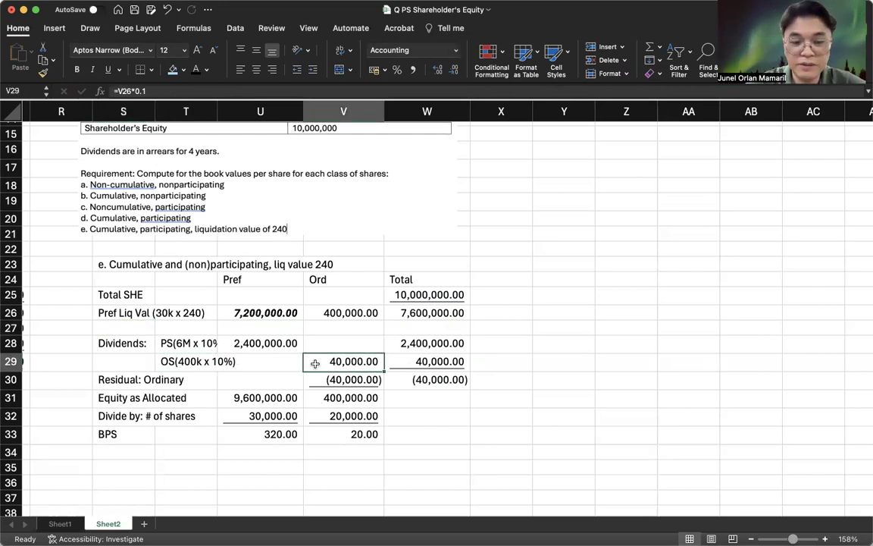
pyautogui.moveTo(314, 363); pyautogui.dragTo(415, 381)
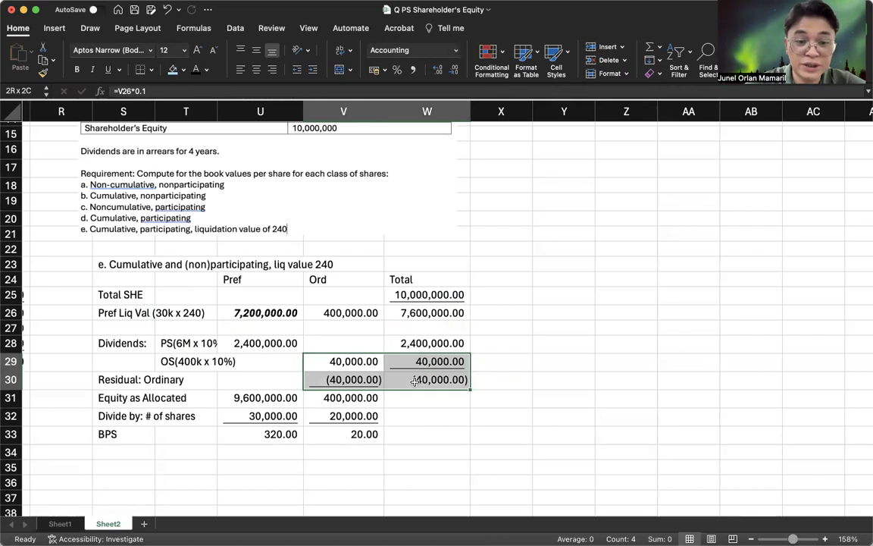
pyautogui.click(572, 360)
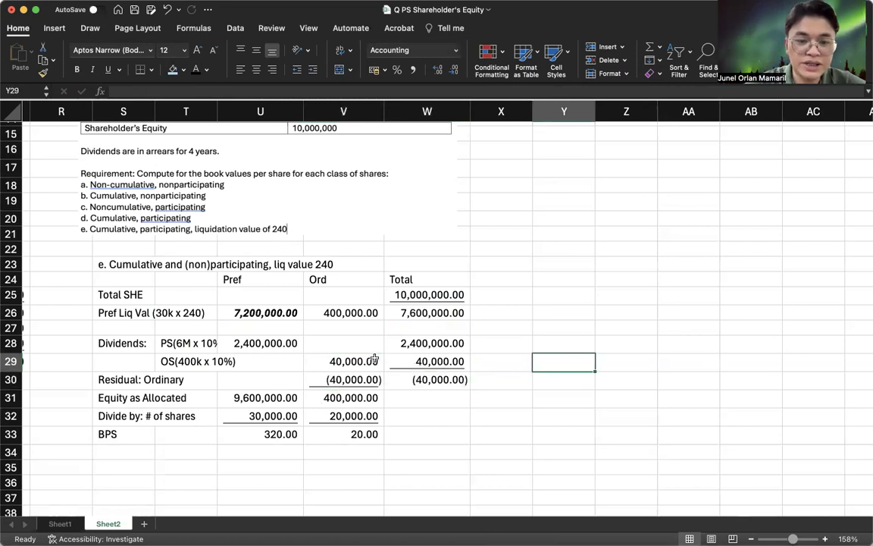
pyautogui.doubleClick(124, 311)
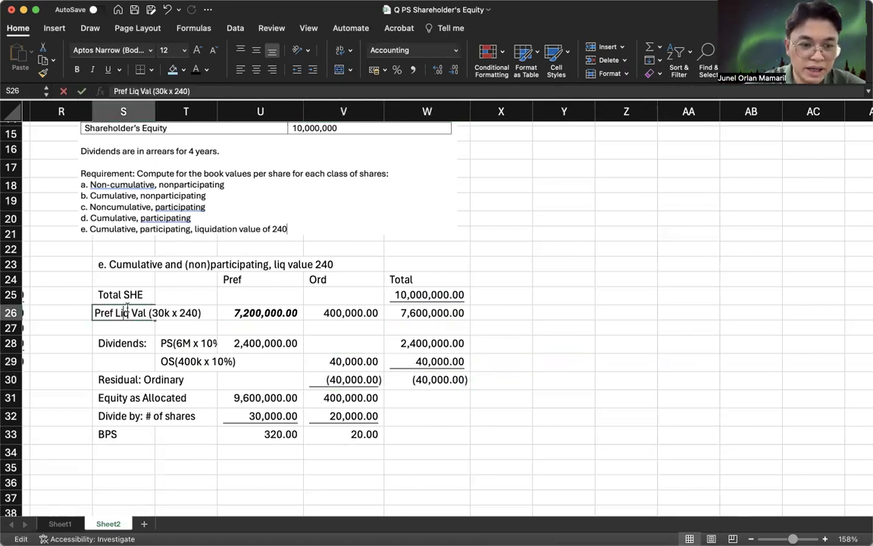
pyautogui.press('Return')
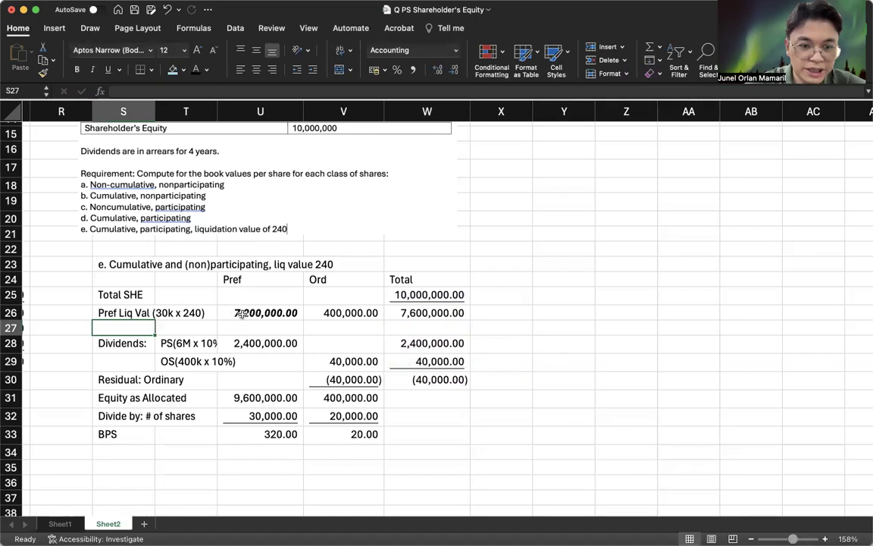
pyautogui.click(241, 314)
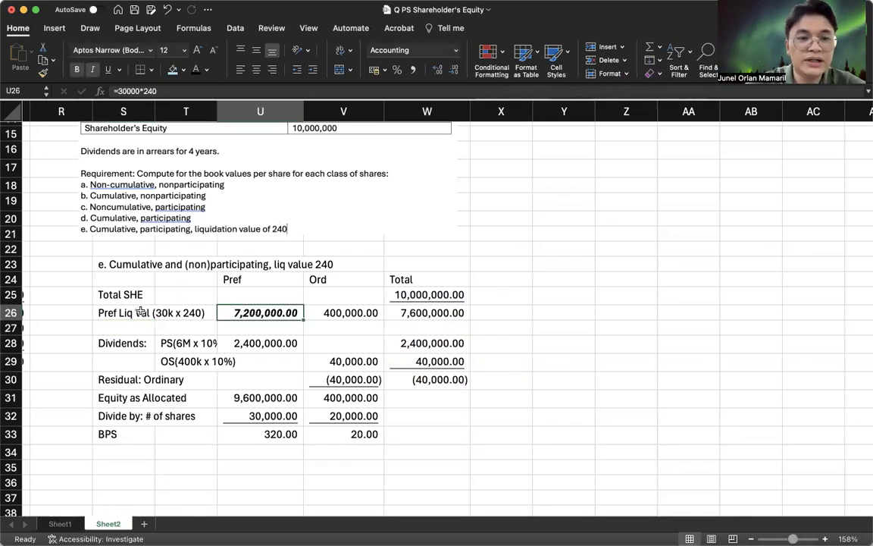
pyautogui.scroll(4, 138, 311)
pyautogui.scroll(-4, 135, 307)
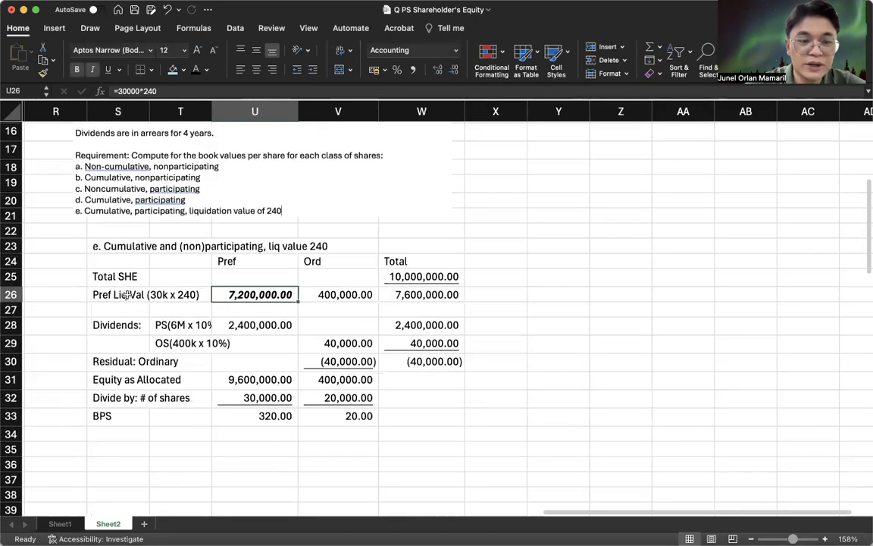
# - Change the preference liquidation value to 210 per share in the S26 label and enter =30000*210 in U26
pyautogui.doubleClick(127, 295)
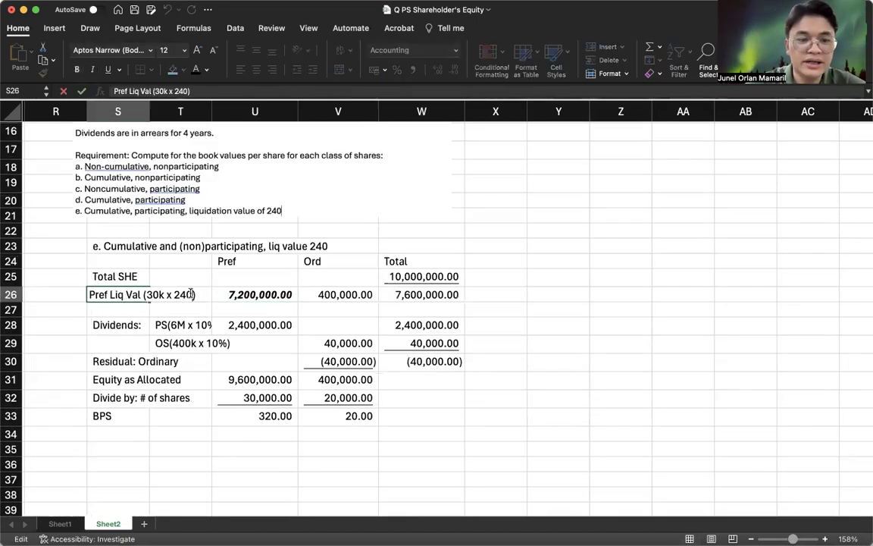
pyautogui.press('Return')
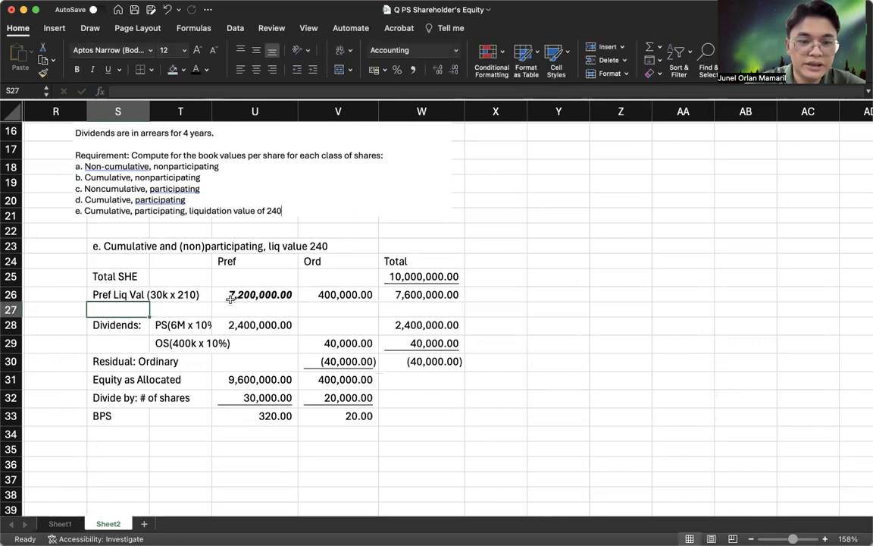
pyautogui.press('Right')
pyautogui.press('Right')
pyautogui.click(236, 294)
pyautogui.write('=30000*240')
pyautogui.press('BackSpace')
pyautogui.press('BackSpace')
pyautogui.write('10')
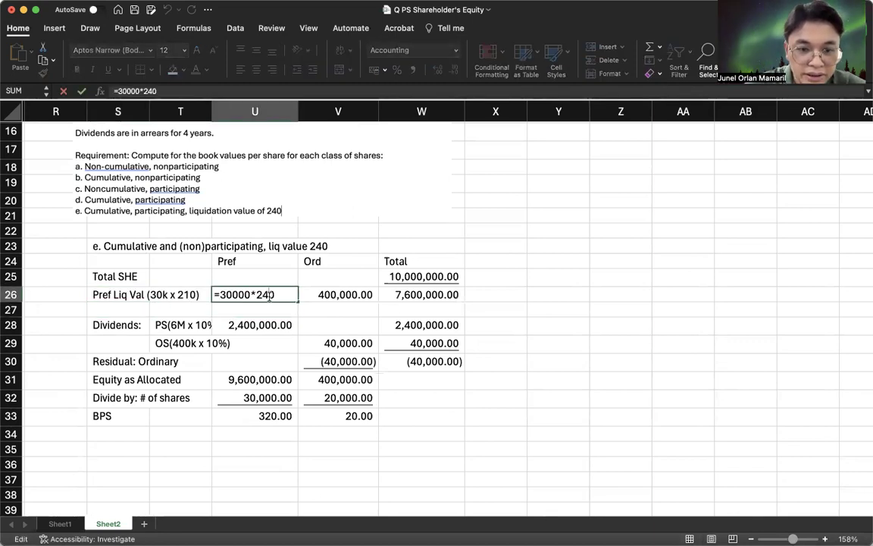
pyautogui.press('Return')
pyautogui.click(489, 346)
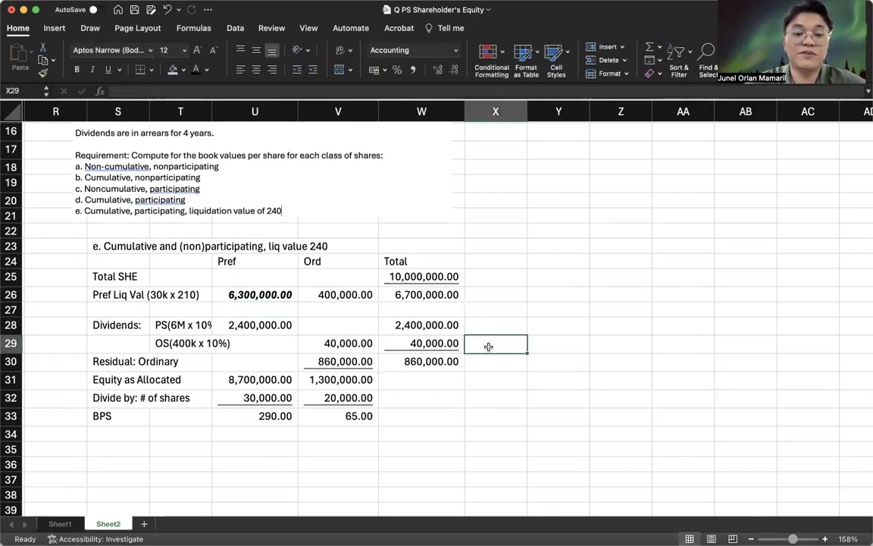
# - Change the liquidation value in the scenario e heading in S23 to 210
pyautogui.scroll(1, 455, 333)
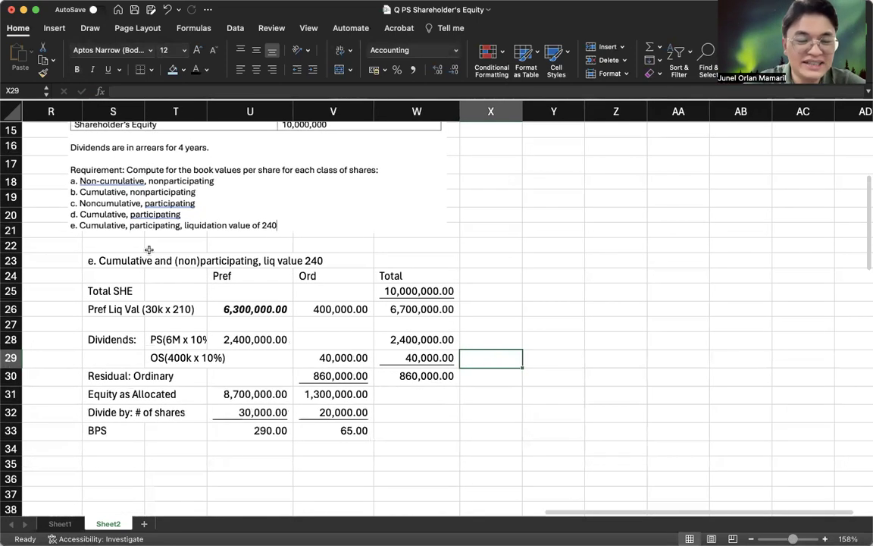
pyautogui.doubleClick(123, 260)
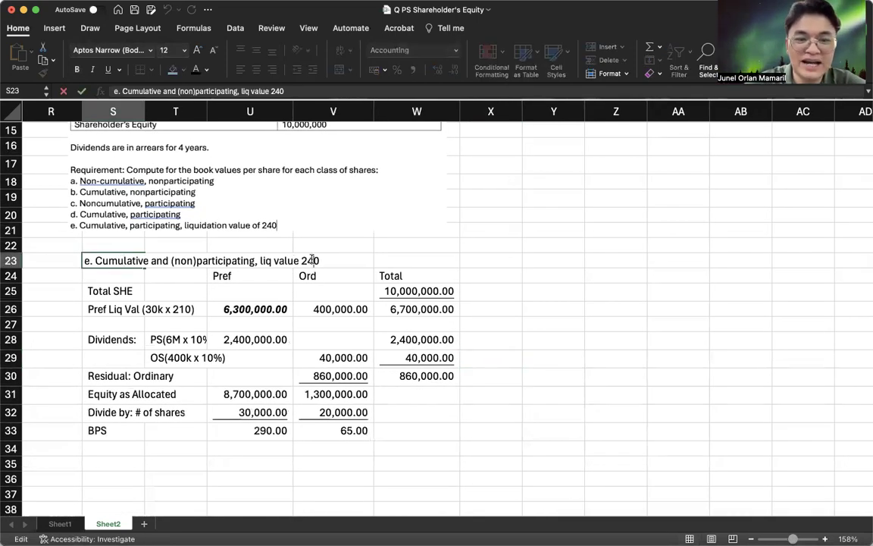
pyautogui.click(312, 260)
pyautogui.press('BackSpace')
pyautogui.write('1')
pyautogui.click(488, 354)
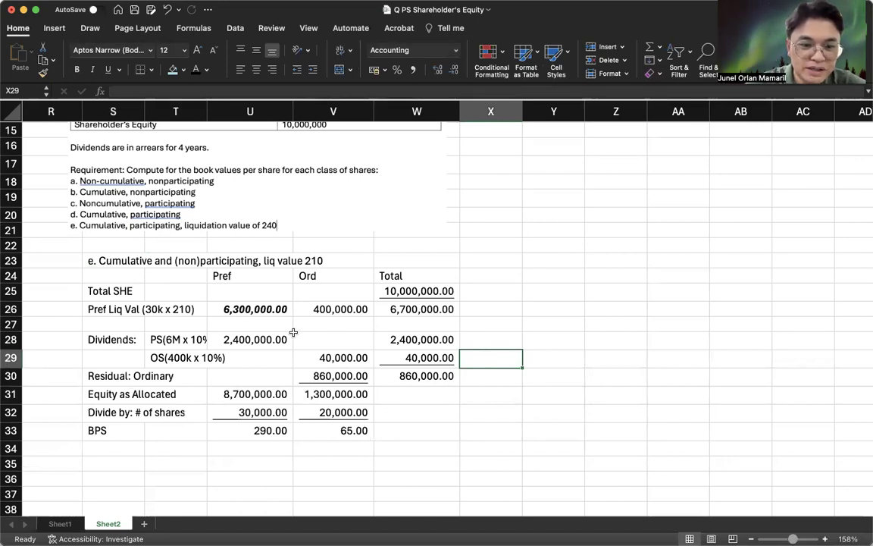
# - Examine scenario e's preference dividend row and the liquidation value in U26, undoing any accidental change
pyautogui.click(239, 340)
pyautogui.moveTo(182, 339); pyautogui.dragTo(399, 339)
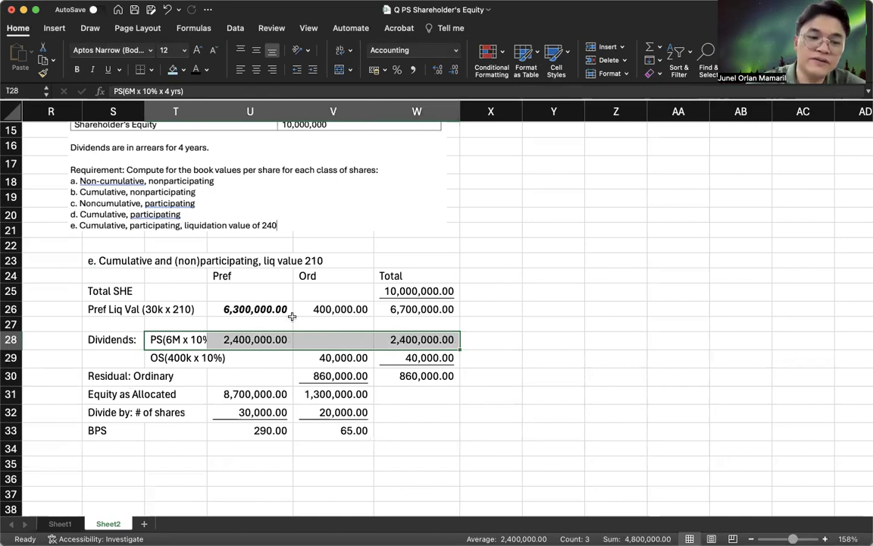
pyautogui.click(267, 307)
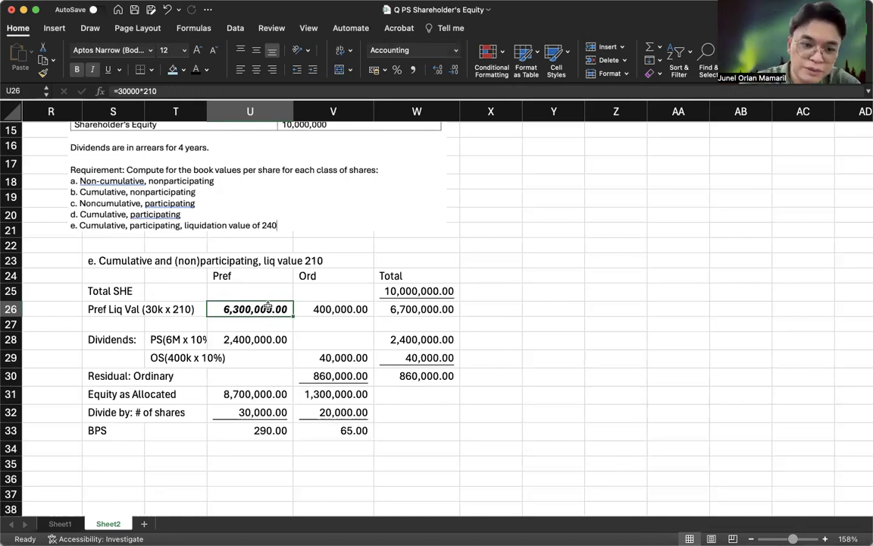
pyautogui.moveTo(268, 305); pyautogui.dragTo(336, 324)
pyautogui.press('cmd+z')
pyautogui.click(247, 323)
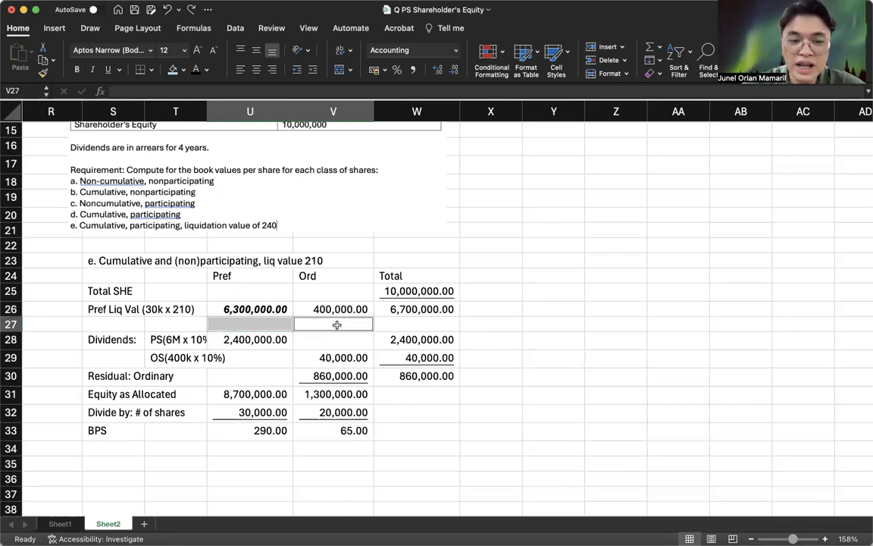
pyautogui.click(258, 307)
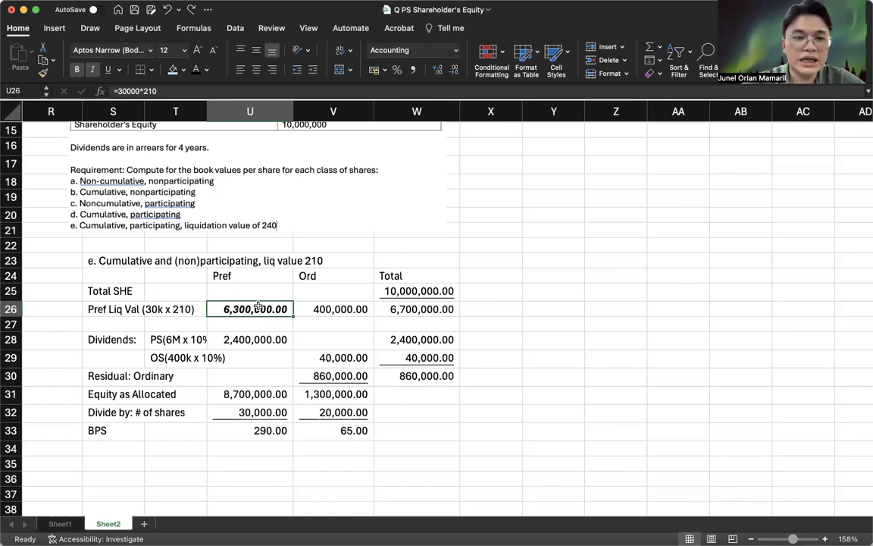
# - Go back to scenarios a and b and review their preference share capital and dividend rows
pyautogui.scroll(3, 258, 306)
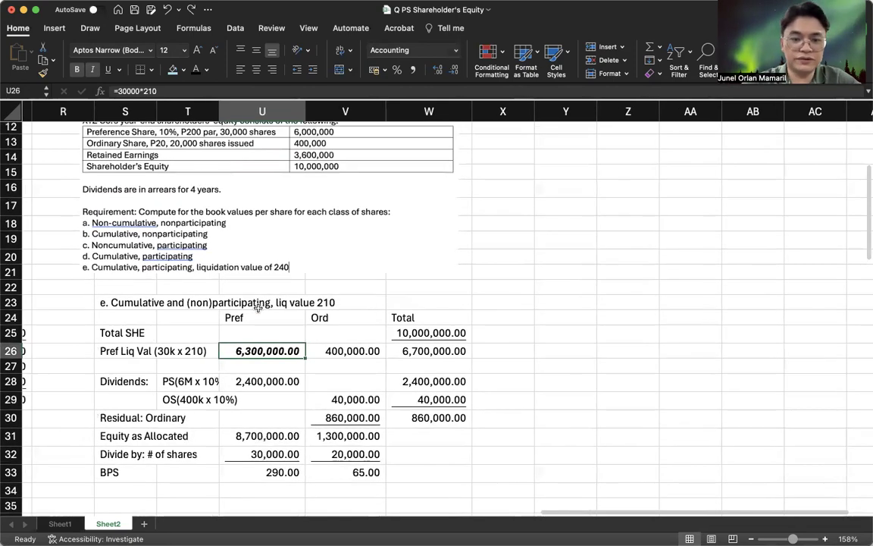
pyautogui.scroll(-2, 258, 306)
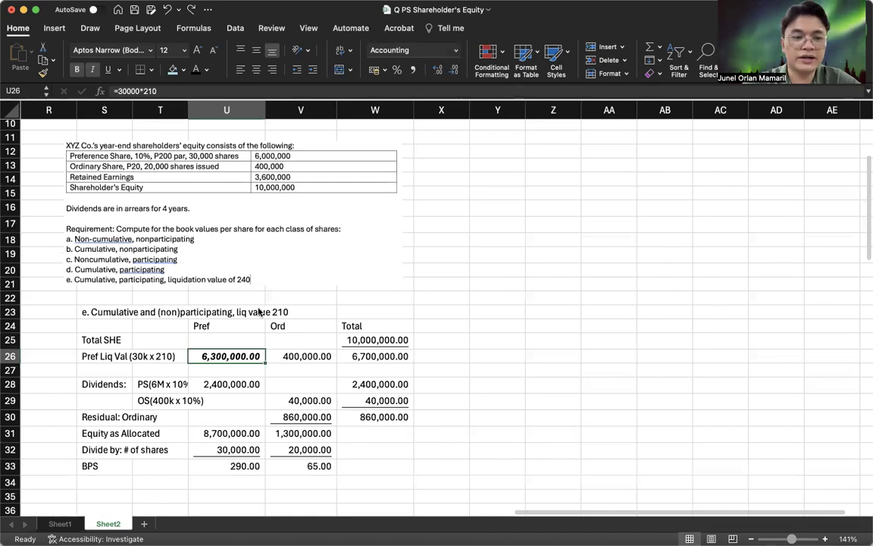
pyautogui.hscroll(-15, 258, 311)
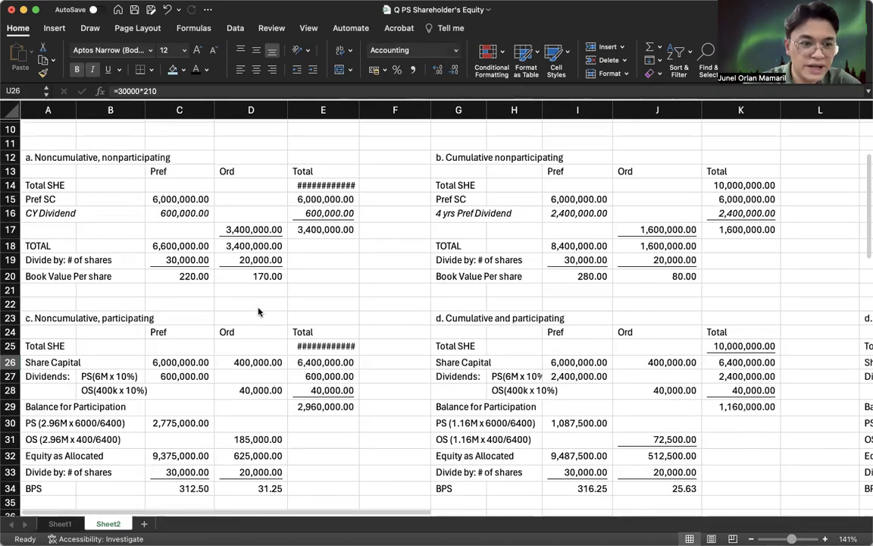
pyautogui.click(237, 292)
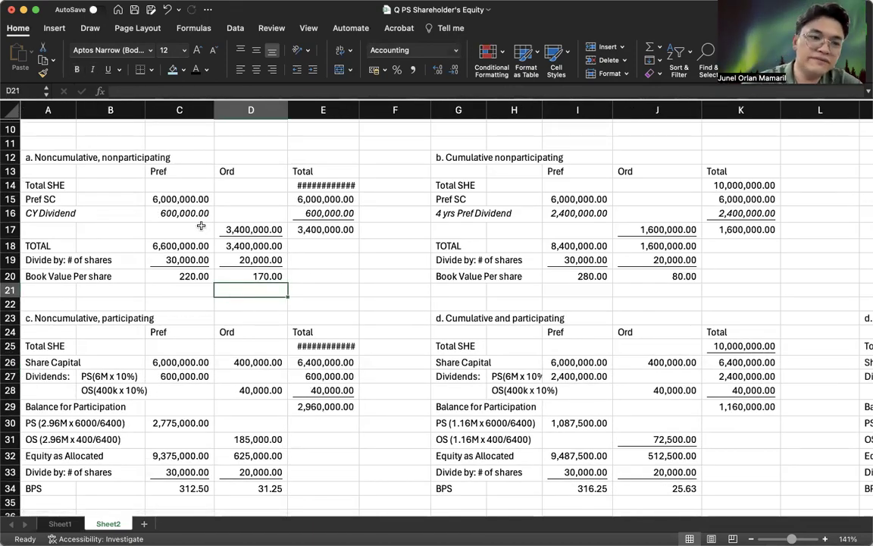
pyautogui.moveTo(43, 198); pyautogui.dragTo(324, 206)
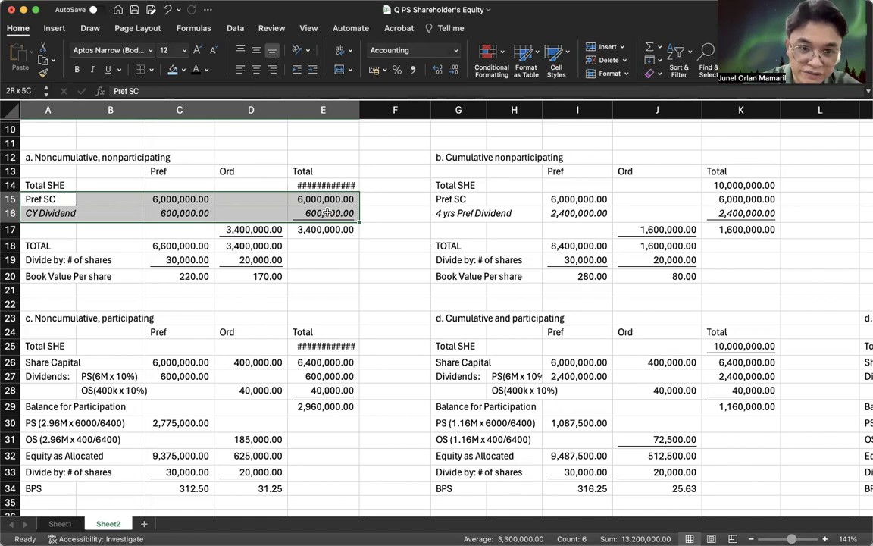
pyautogui.click(458, 213)
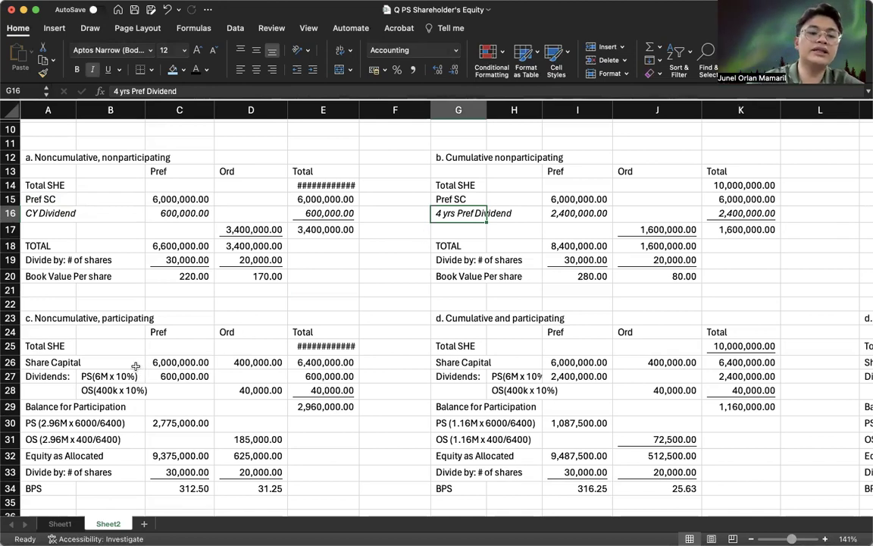
# - Review scenario c's share capital, preference and ordinary dividends, and balance for participation
pyautogui.click(176, 362)
pyautogui.click(261, 362)
pyautogui.click(312, 362)
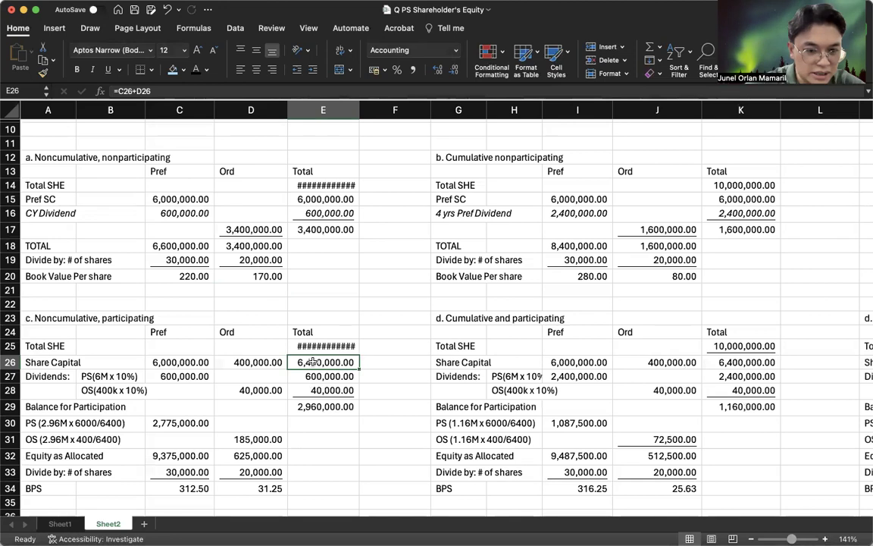
pyautogui.click(187, 373)
pyautogui.click(243, 363)
pyautogui.click(182, 376)
pyautogui.click(245, 389)
pyautogui.click(182, 376)
pyautogui.click(228, 390)
pyautogui.click(120, 390)
pyautogui.click(251, 388)
pyautogui.click(323, 406)
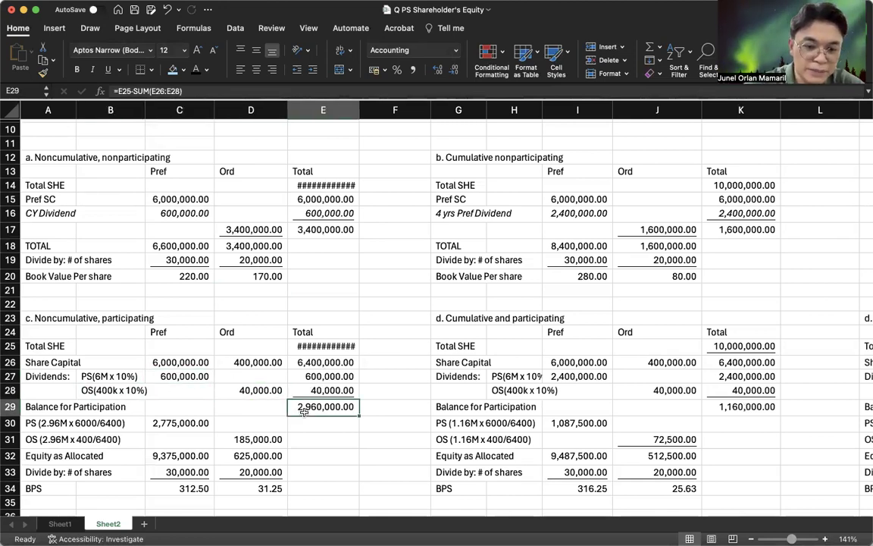
# - Review the participation allocation in scenario c and the share counts and BPS in scenario d
pyautogui.moveTo(60, 423); pyautogui.dragTo(267, 446)
pyautogui.click(366, 445)
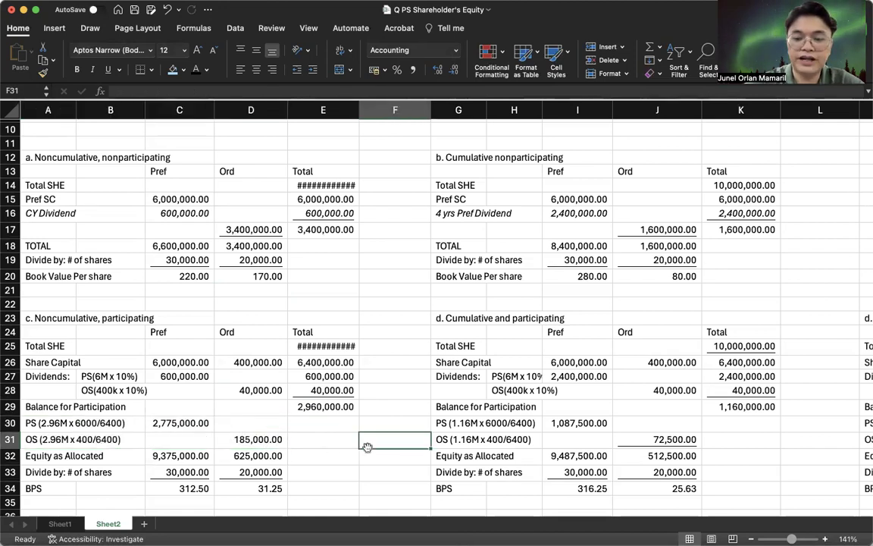
pyautogui.click(460, 474)
pyautogui.moveTo(459, 473); pyautogui.dragTo(650, 483)
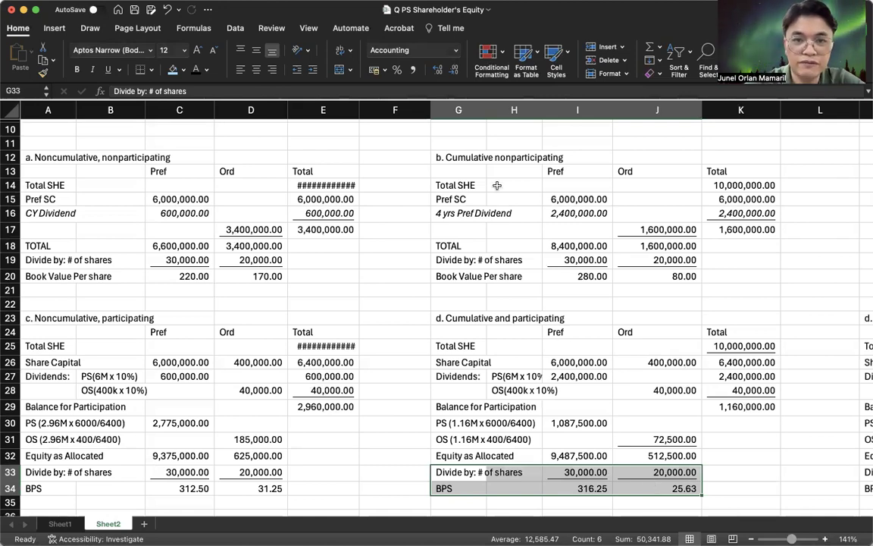